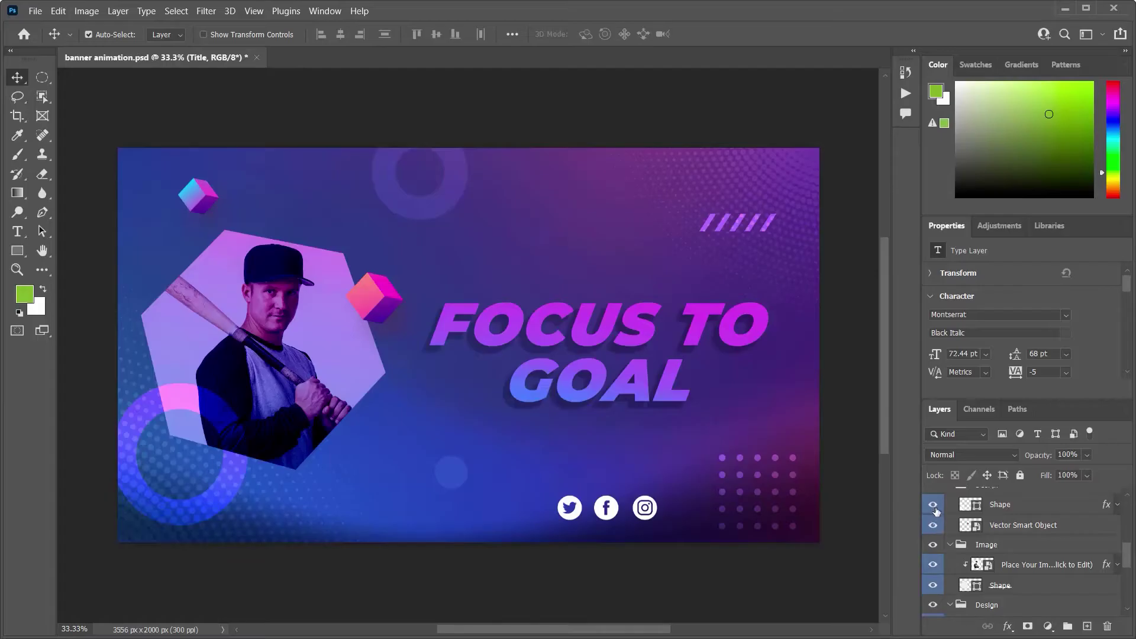
- Toggle the Shape, Vector Smart Object and placed image layers off and on to identify each banner element
{"action": "left_click", "coordinate": [933, 513]}
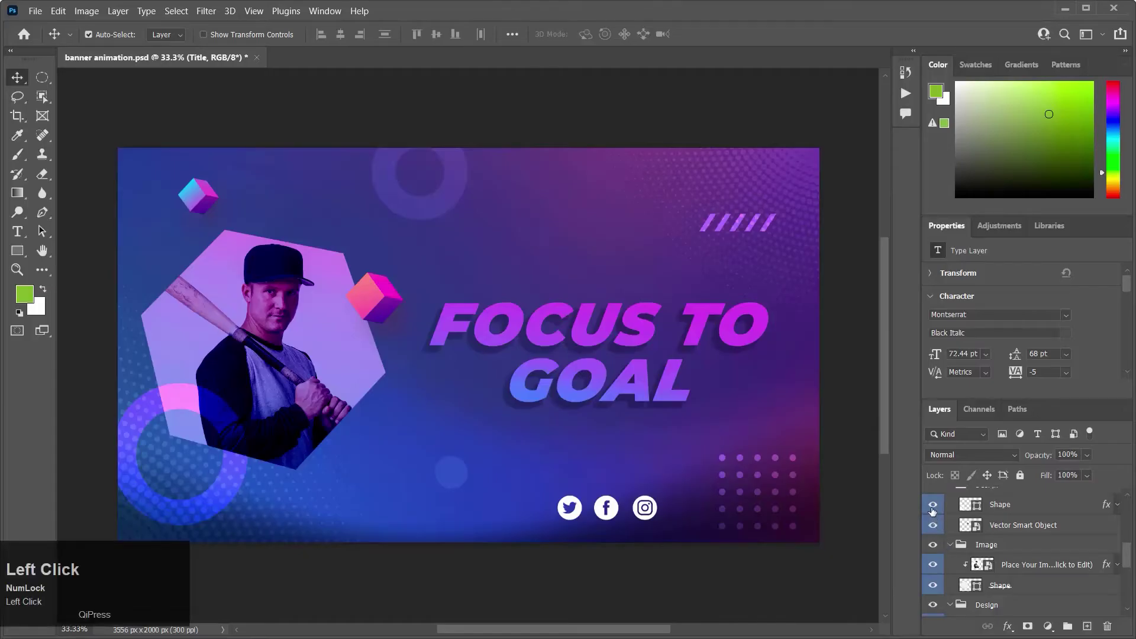
{"action": "left_click", "coordinate": [933, 505]}
{"action": "left_click", "coordinate": [933, 505]}
{"action": "left_click", "coordinate": [933, 525]}
{"action": "left_click", "coordinate": [933, 524]}
{"action": "left_click", "coordinate": [933, 564]}
{"action": "left_click", "coordinate": [933, 565]}
{"action": "left_click", "coordinate": [933, 586]}
{"action": "left_click", "coordinate": [933, 586]}
{"action": "left_click_drag", "start_coordinate": [1126, 563], "coordinate": [1129, 589]}
{"action": "left_click", "coordinate": [933, 526]}
{"action": "left_click", "coordinate": [934, 526]}
{"action": "left_click", "coordinate": [934, 526]}
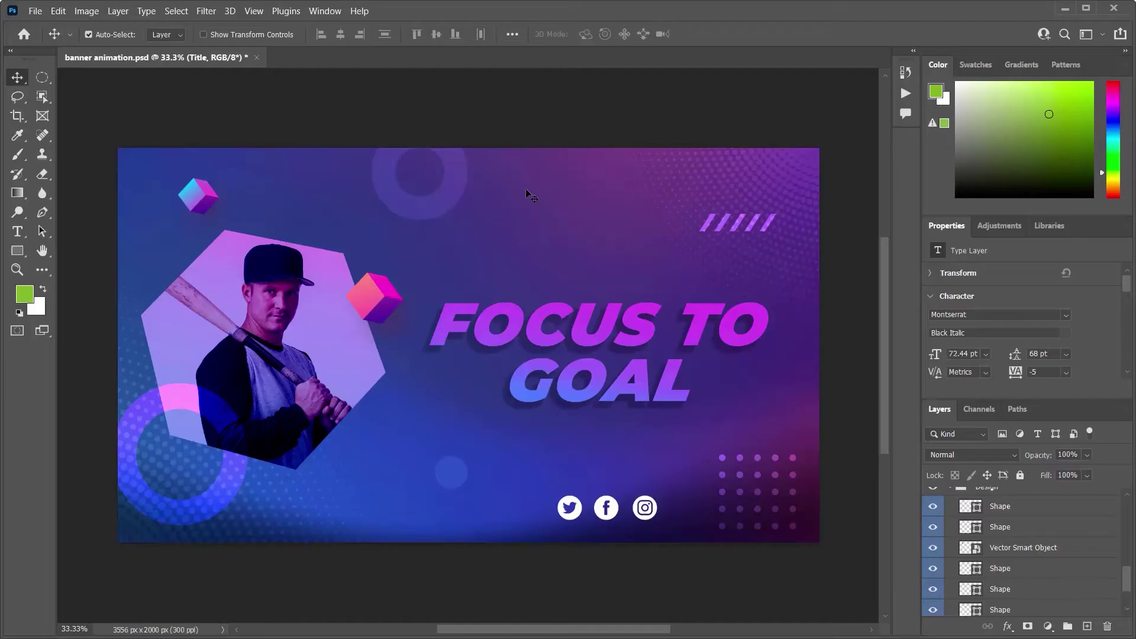
- Switch to After Effects, import banner animation.psd as Composition - Retain Layer Sizes with Editable Layer Styles, and open the imported composition
{"action": "key", "text": "alt+Tab"}
{"action": "key", "text": "alt+Tab"}
{"action": "key", "text": "alt+Tab"}
{"action": "double_click", "coordinate": [141, 251]}
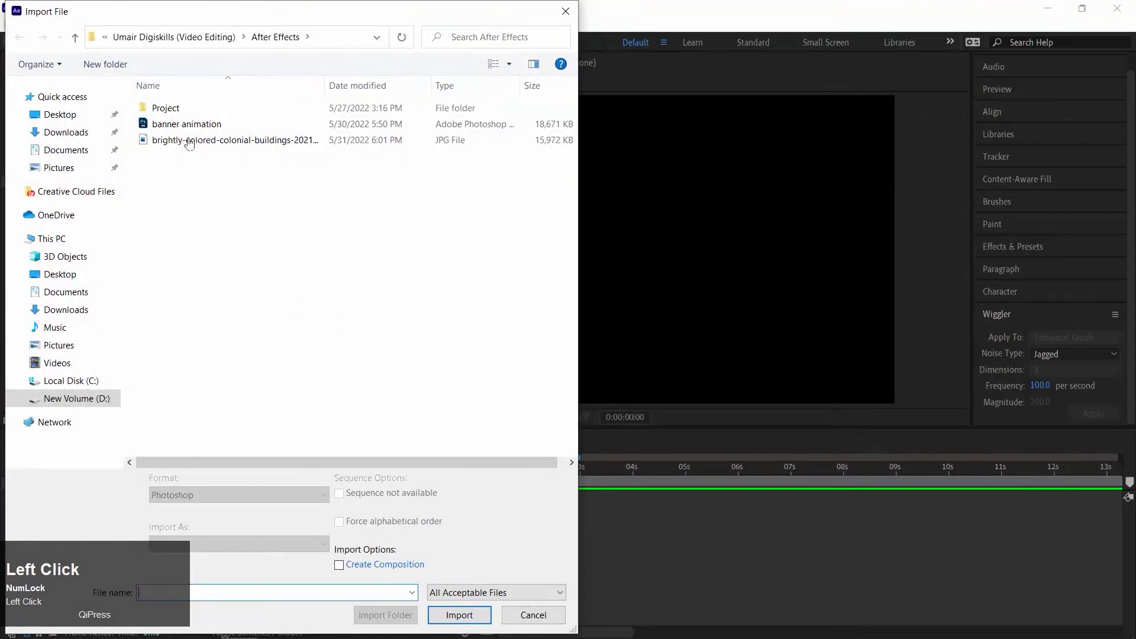
{"action": "double_click", "coordinate": [186, 124]}
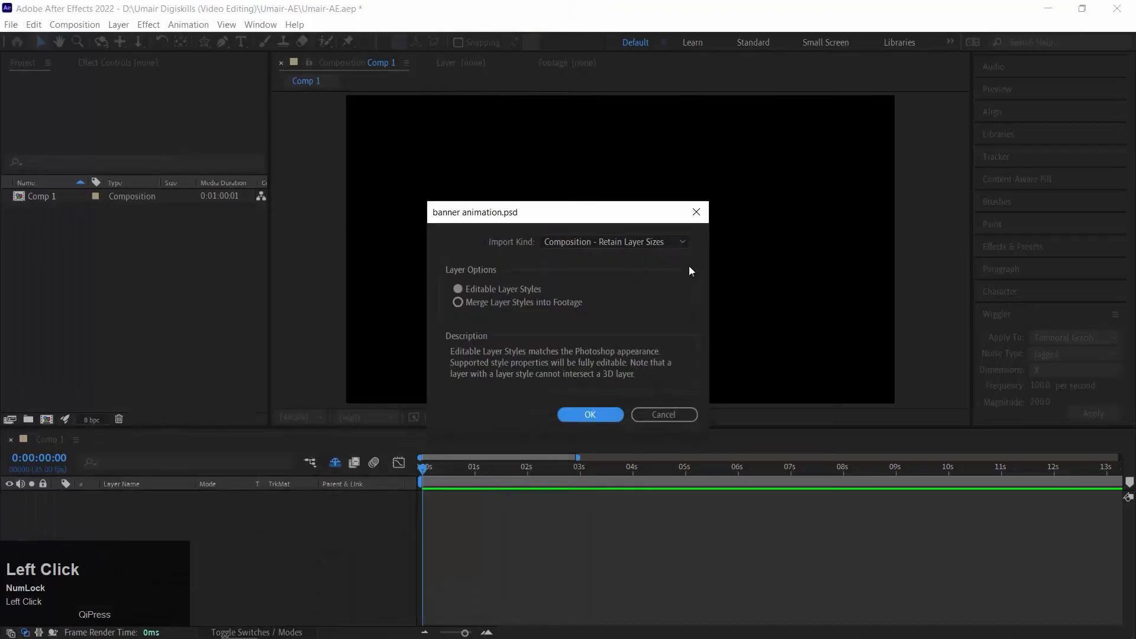
{"action": "left_click", "coordinate": [637, 243]}
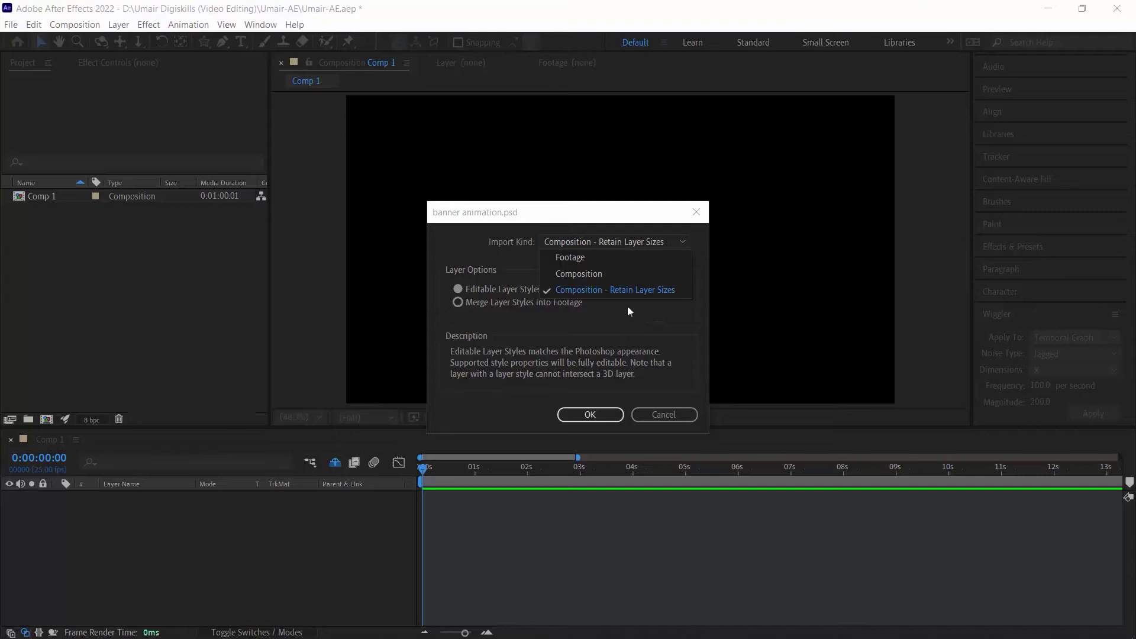
{"action": "left_click", "coordinate": [624, 287]}
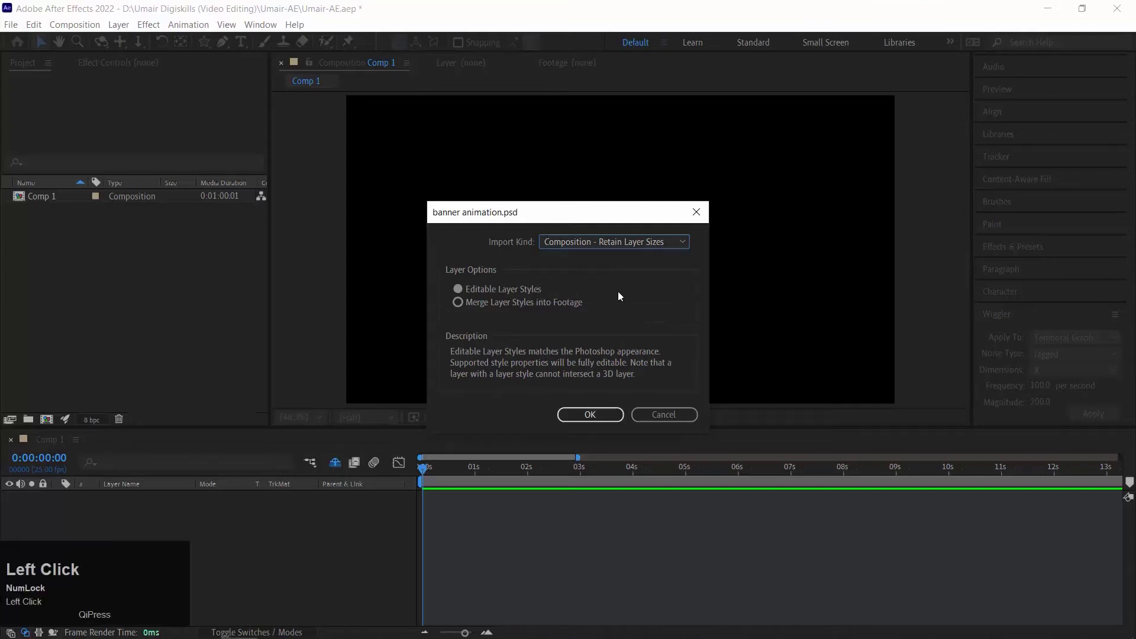
{"action": "left_click", "coordinate": [605, 410]}
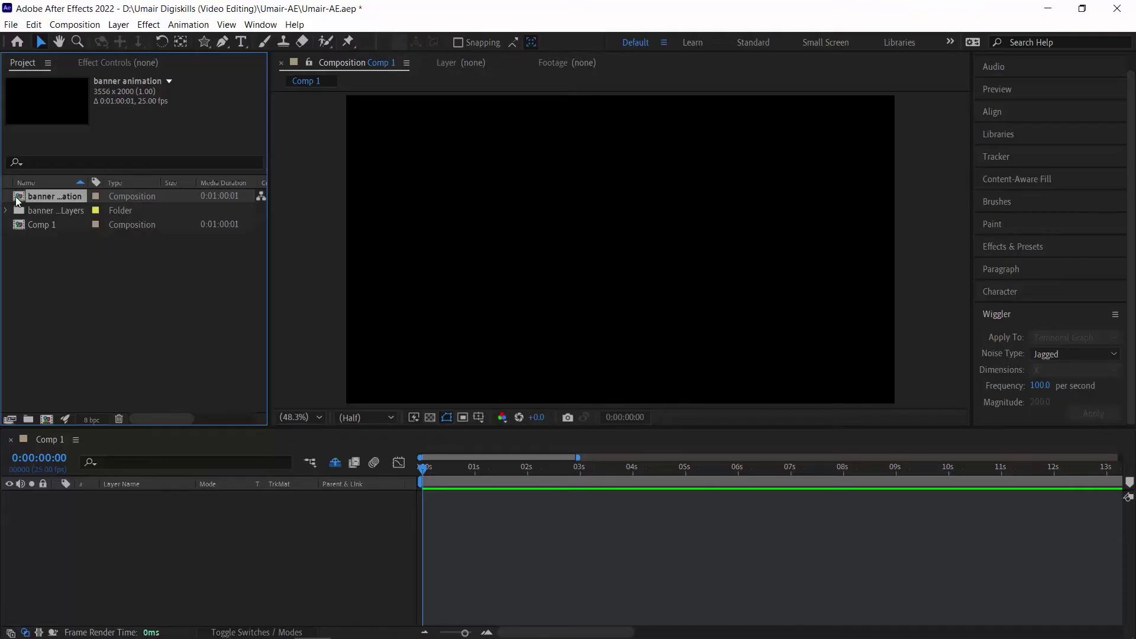
{"action": "double_click", "coordinate": [17, 197]}
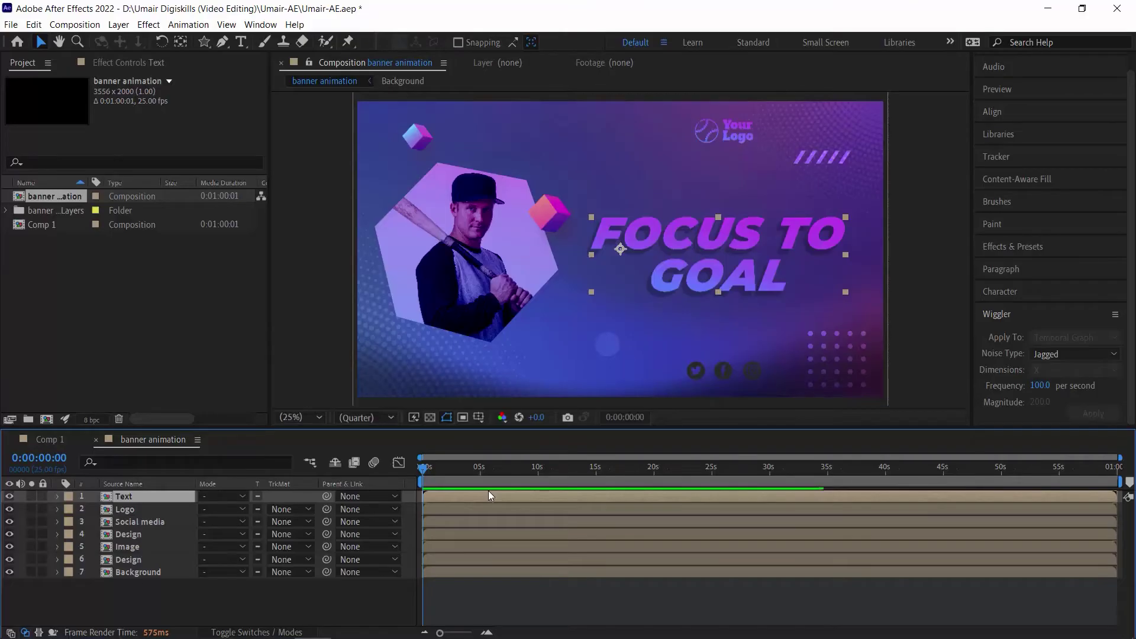
- Toggle the visibility of the Text, Logo, Social media, Image and both Design layers to check what each contains
{"action": "left_click", "coordinate": [18, 495]}
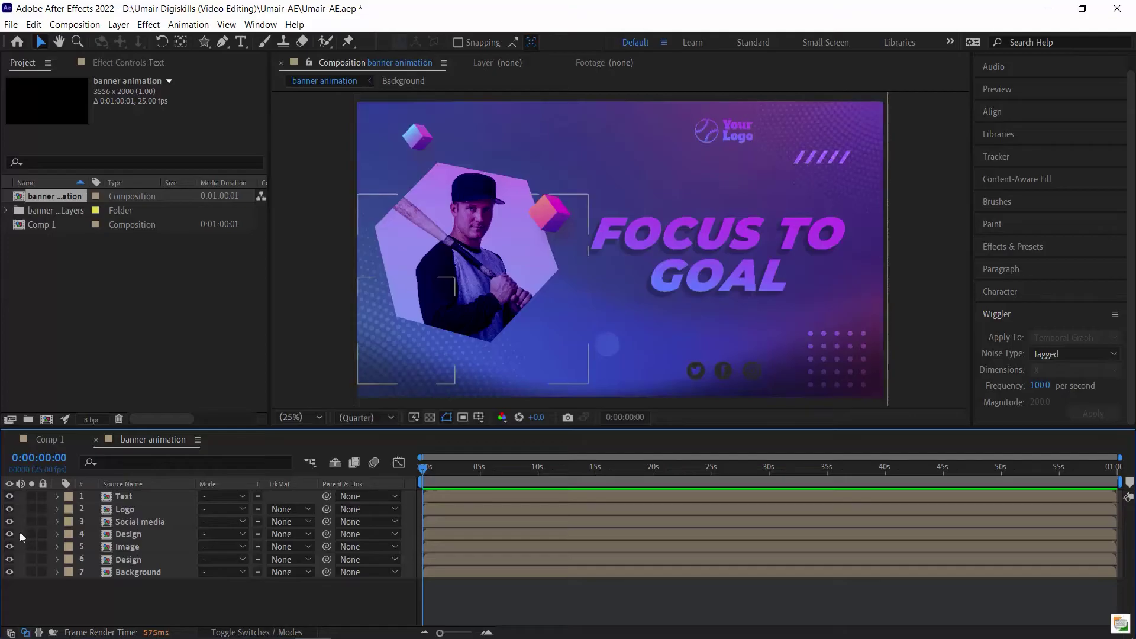
{"action": "left_click", "coordinate": [10, 497]}
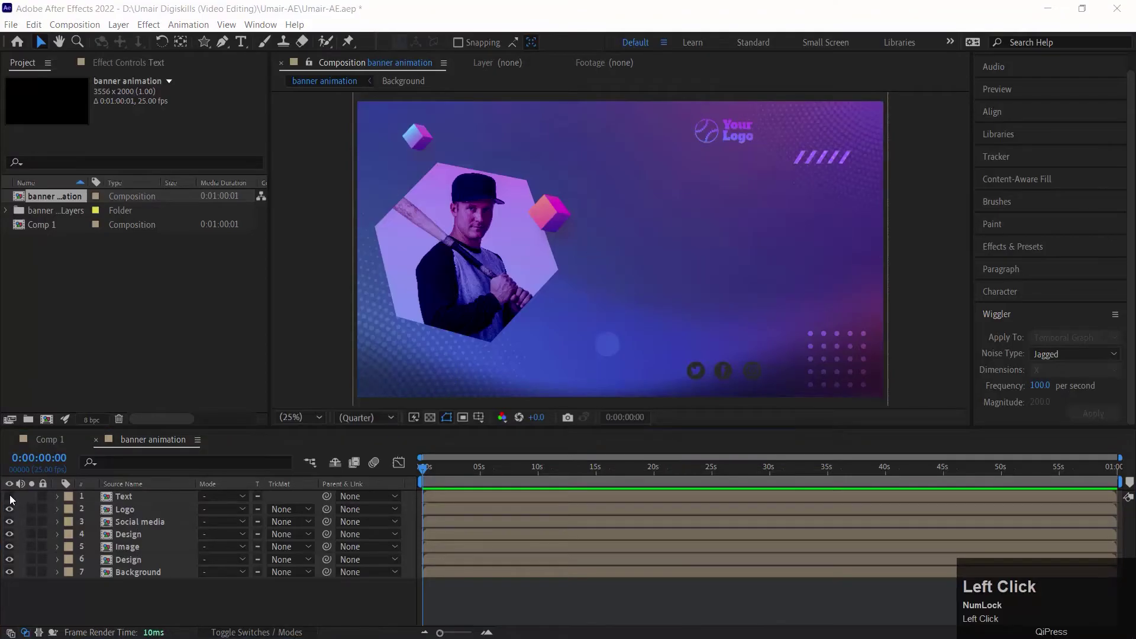
{"action": "left_click", "coordinate": [10, 497]}
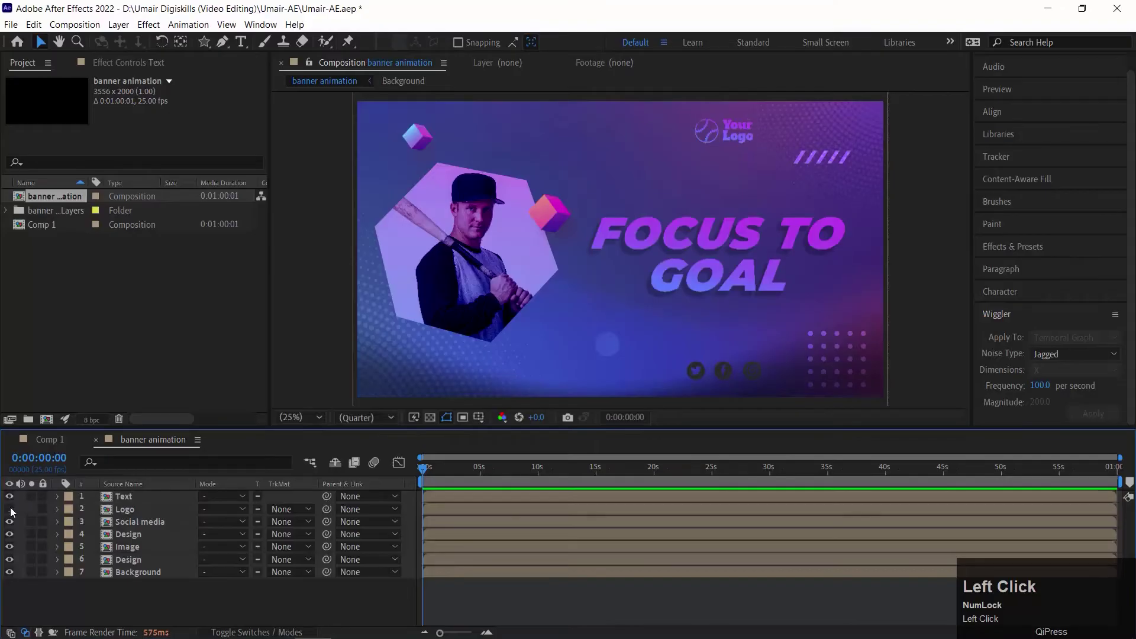
{"action": "left_click", "coordinate": [10, 510]}
{"action": "left_click", "coordinate": [709, 130]}
{"action": "left_click", "coordinate": [9, 510]}
{"action": "left_click", "coordinate": [10, 510]}
{"action": "left_click", "coordinate": [10, 521]}
{"action": "left_click", "coordinate": [11, 522]}
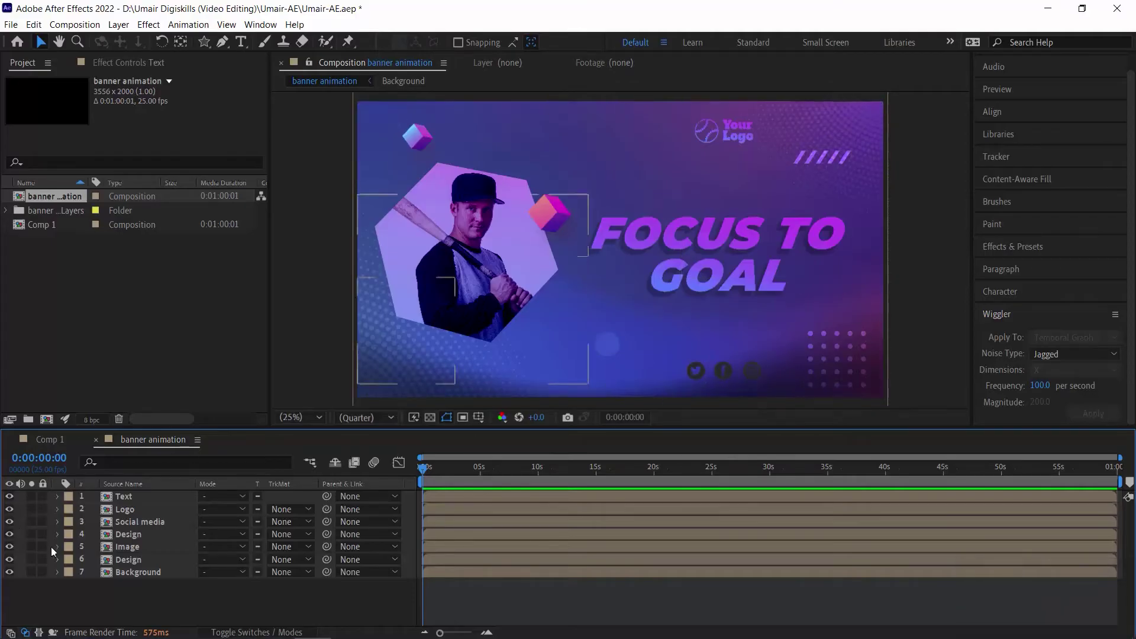
{"action": "left_click", "coordinate": [9, 534]}
{"action": "left_click", "coordinate": [9, 534]}
{"action": "left_click", "coordinate": [10, 547]}
{"action": "left_click", "coordinate": [10, 546]}
{"action": "left_click", "coordinate": [9, 559]}
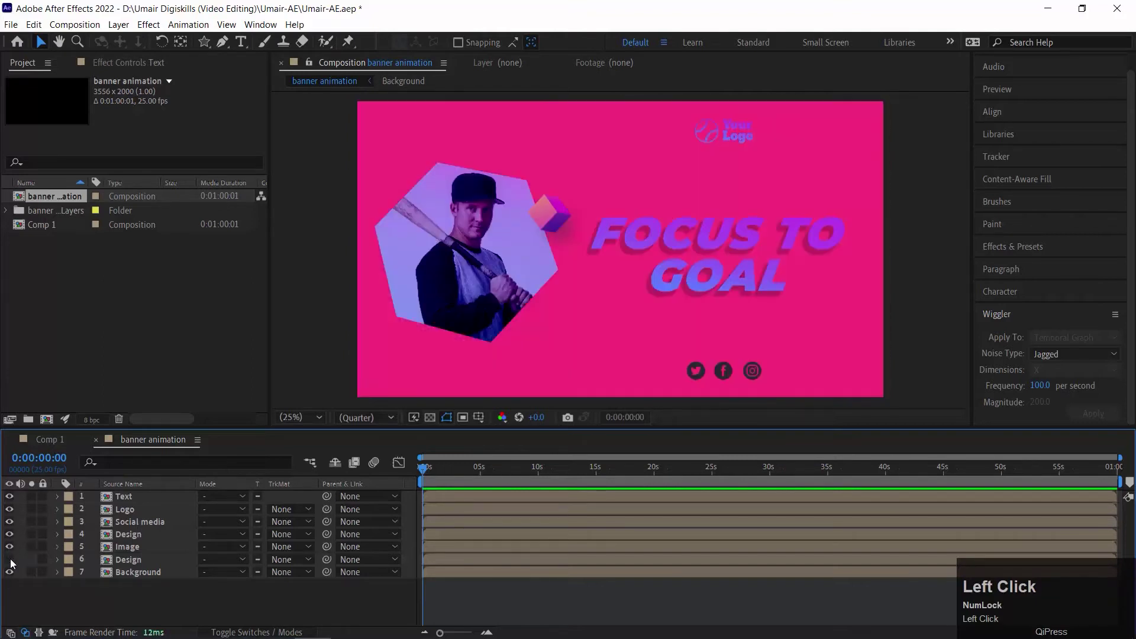
{"action": "left_click", "coordinate": [10, 559]}
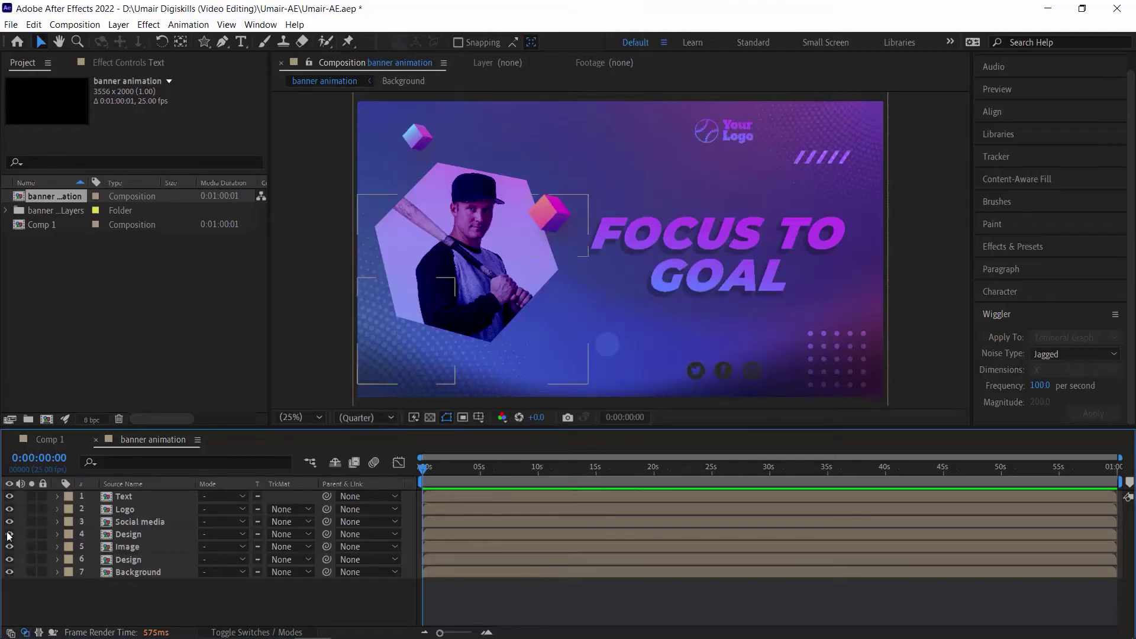
{"action": "left_click", "coordinate": [30, 534]}
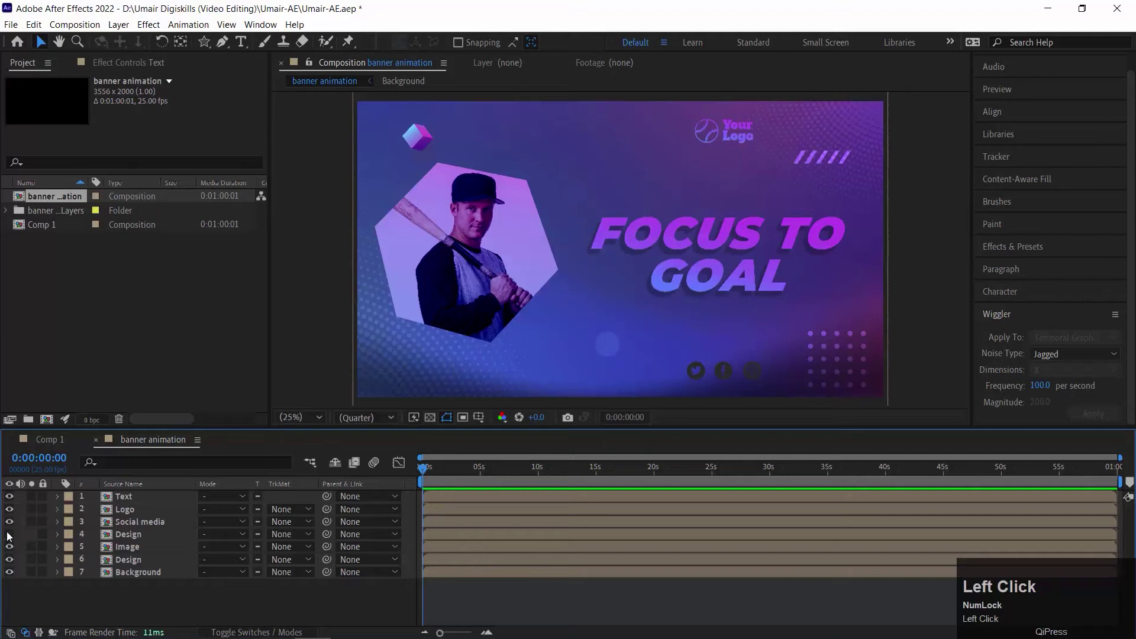
- Apply the Invert effect from the Channel category to the Social media layer
{"action": "left_click", "coordinate": [698, 368]}
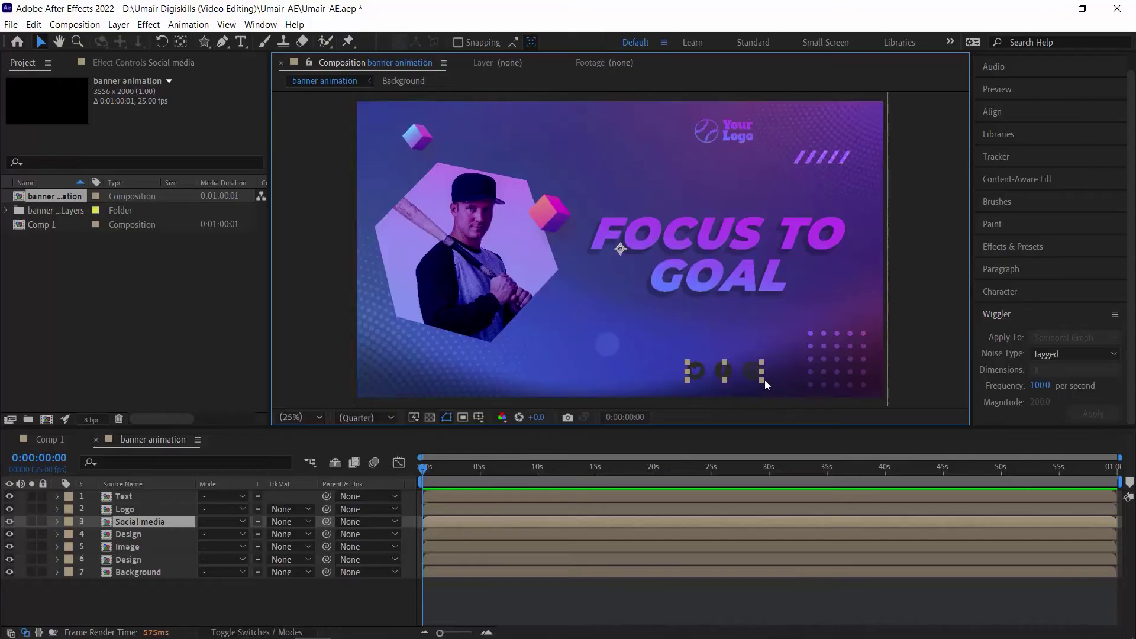
{"action": "left_click", "coordinate": [13, 521]}
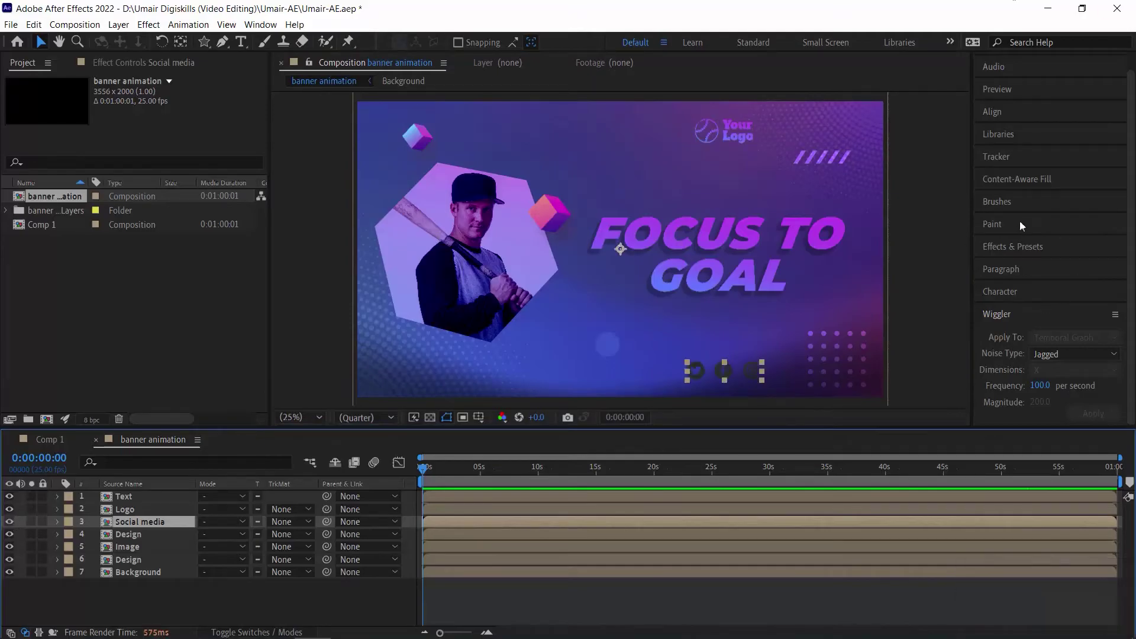
{"action": "left_click", "coordinate": [1045, 246]}
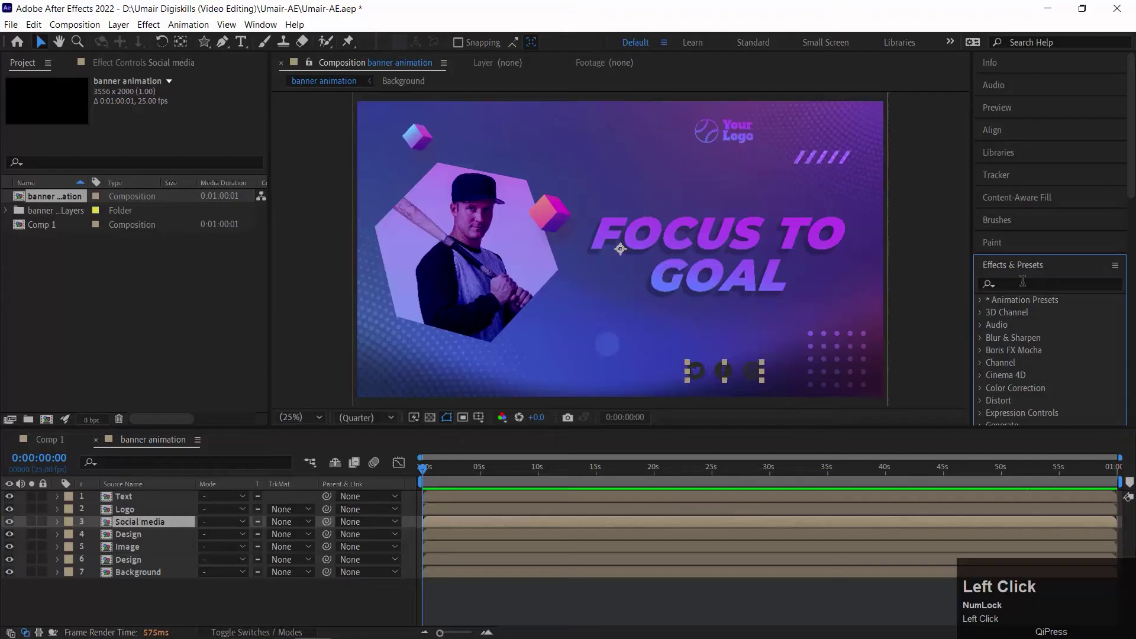
{"action": "type", "text": "invert"}
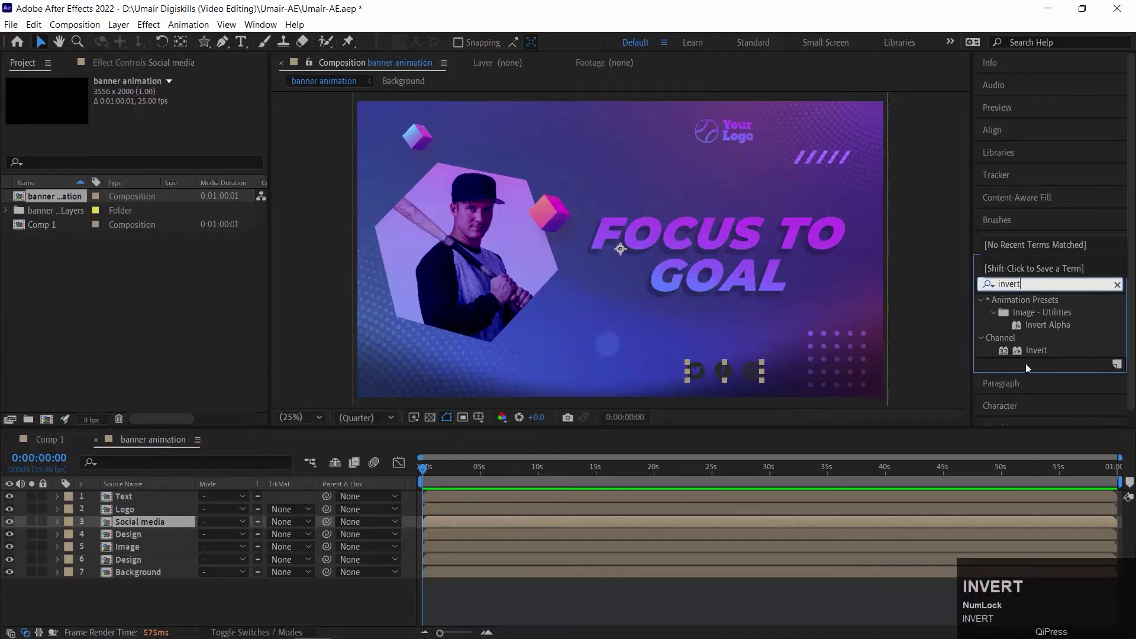
{"action": "scroll", "coordinate": [1073, 326], "scroll_direction": "down", "scroll_amount": 1}
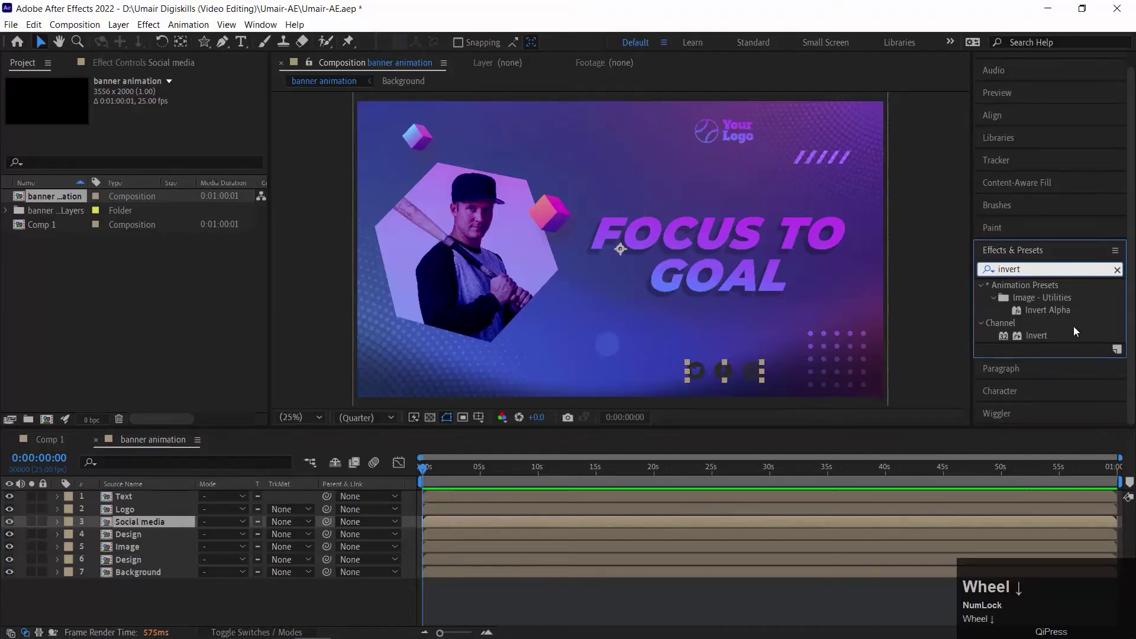
{"action": "double_click", "coordinate": [1042, 335]}
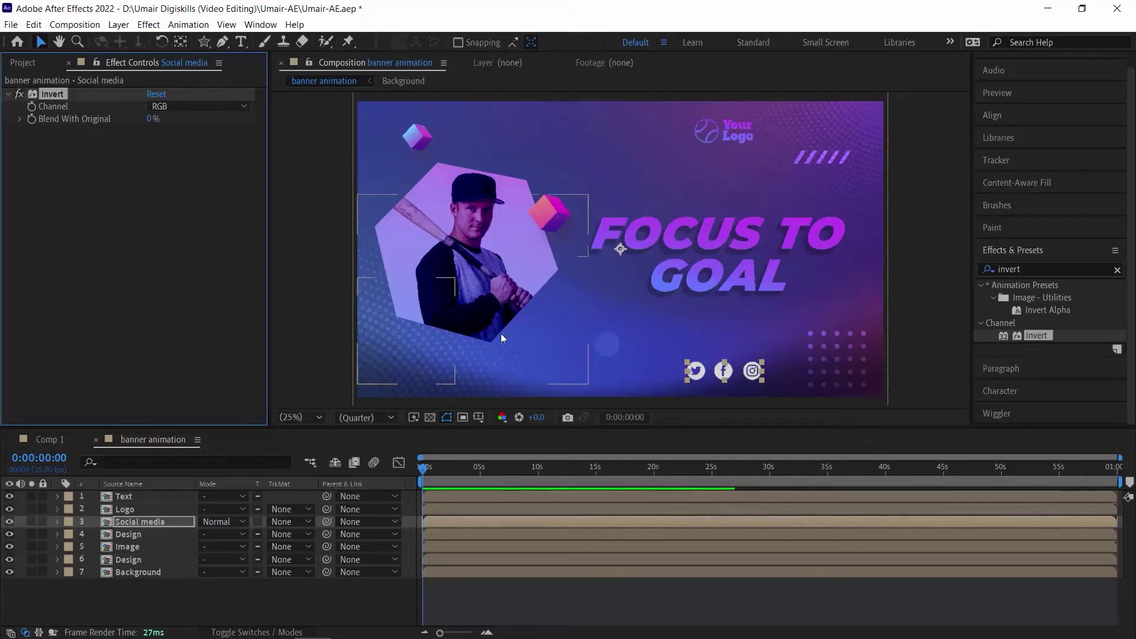
- Expand the Text layer's Transform properties and add a Position keyframe at 0:00:04:23
{"action": "left_click", "coordinate": [718, 232]}
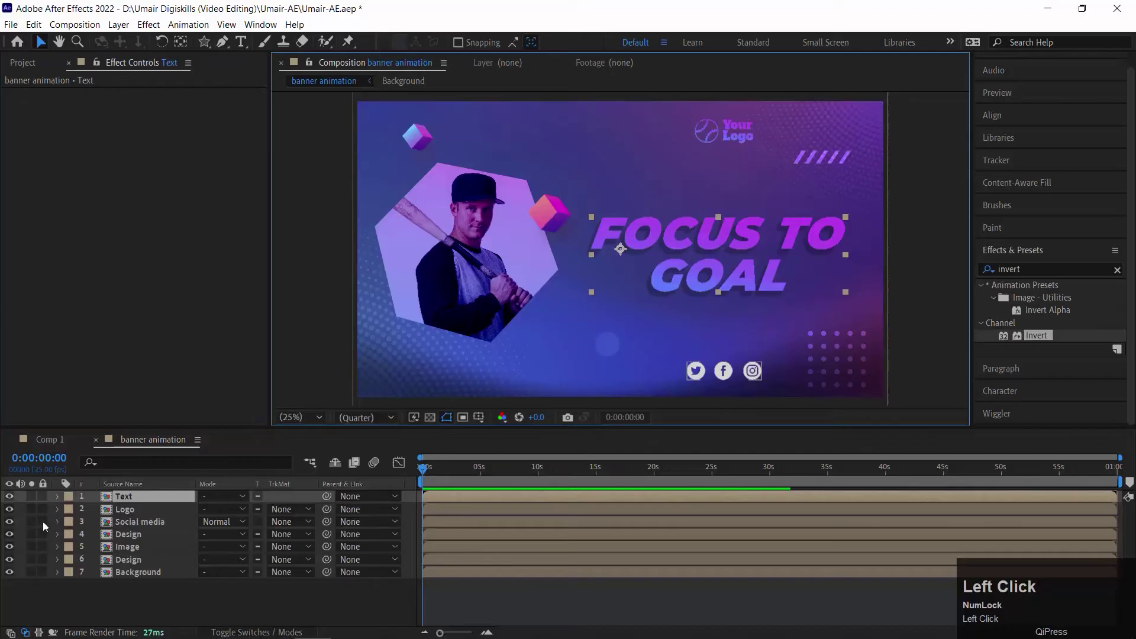
{"action": "left_click", "coordinate": [8, 496]}
{"action": "left_click", "coordinate": [8, 497]}
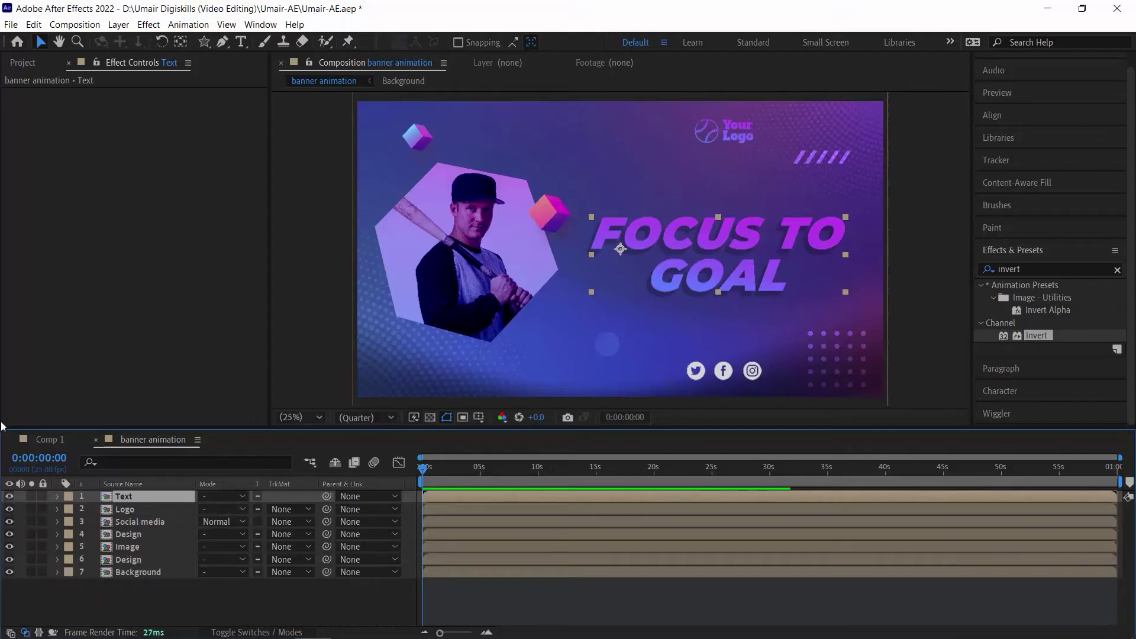
{"action": "left_click", "coordinate": [58, 496]}
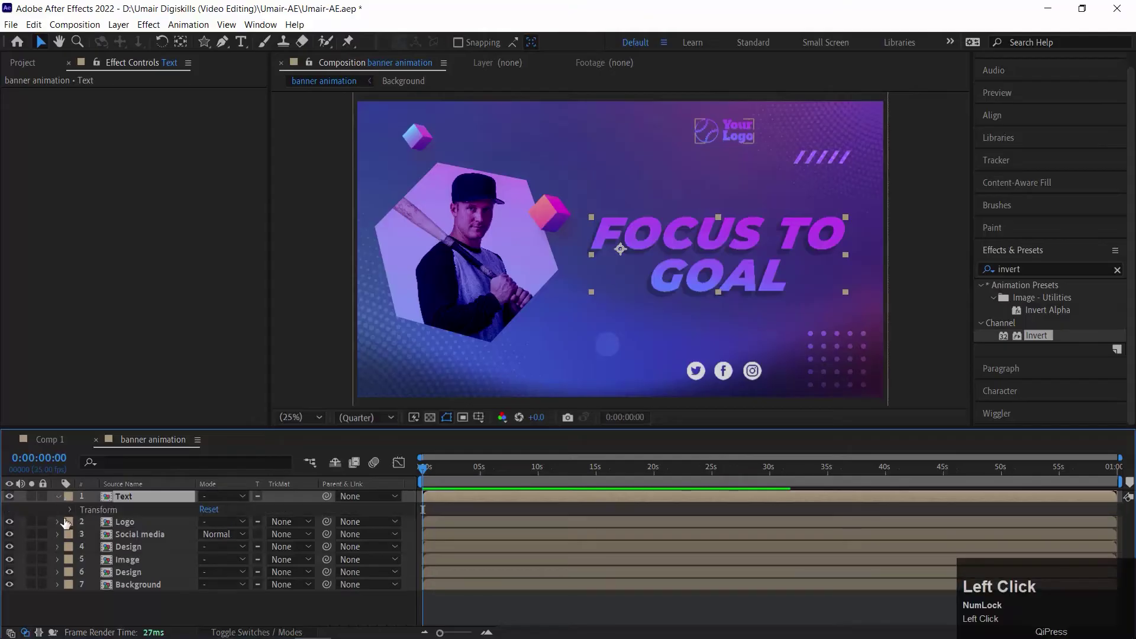
{"action": "left_click", "coordinate": [70, 510]}
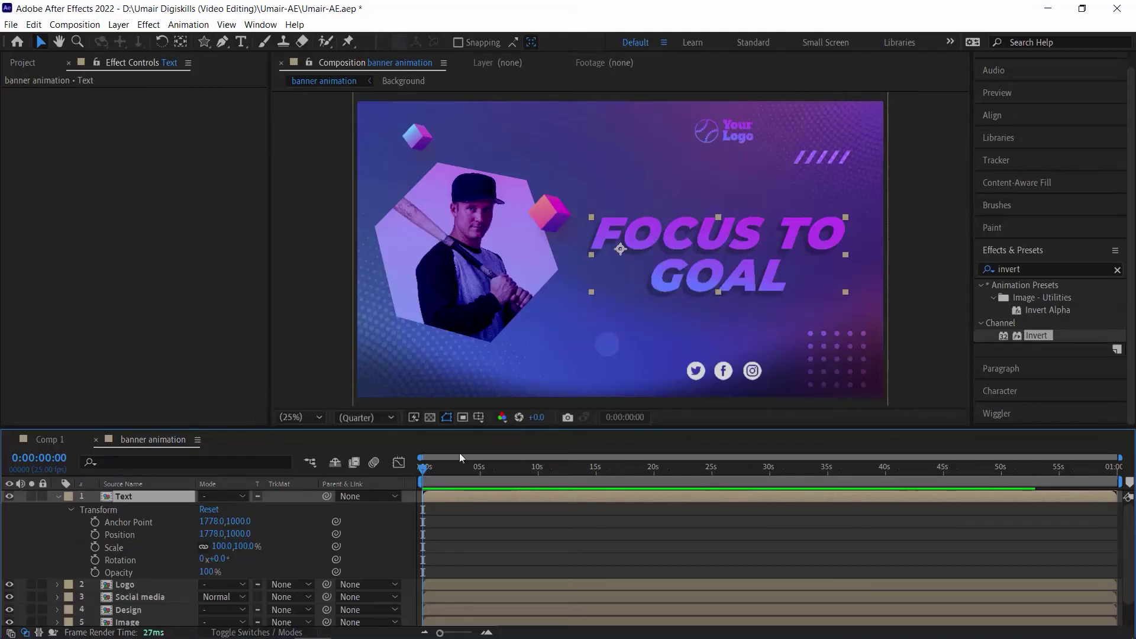
{"action": "left_click", "coordinate": [433, 468]}
{"action": "left_click_drag", "start_coordinate": [443, 466], "coordinate": [482, 478]}
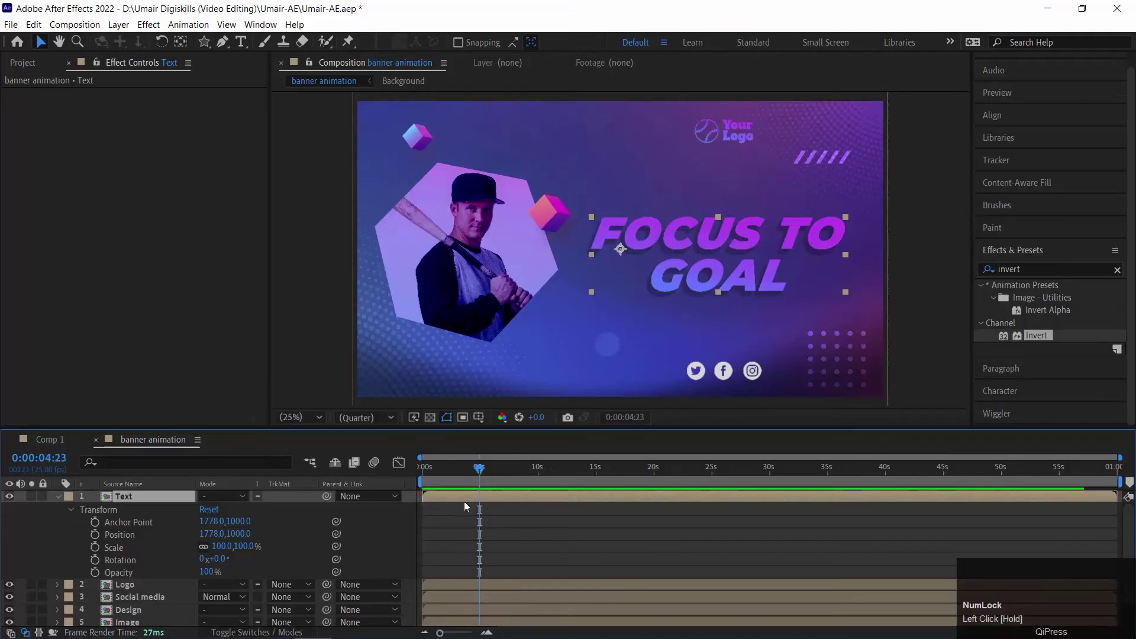
{"action": "left_click", "coordinate": [95, 534]}
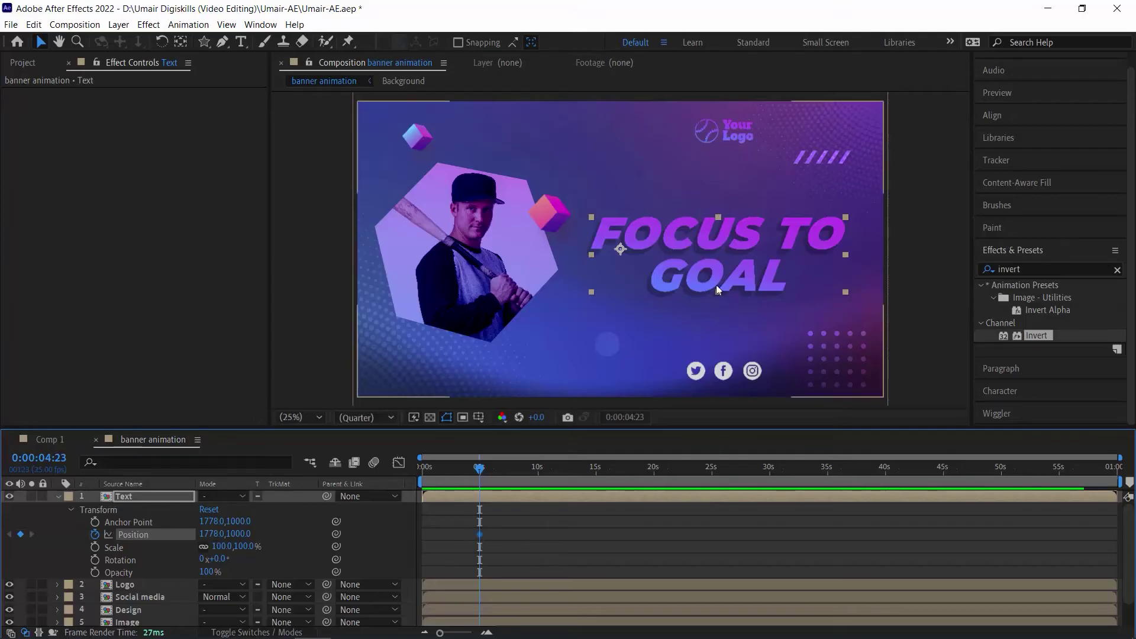
- At 0:00:00:00, keyframe the Text layer's horizontal Position at 3868 so the title starts beyond the frame's right edge
{"action": "left_click_drag", "start_coordinate": [480, 469], "coordinate": [362, 567]}
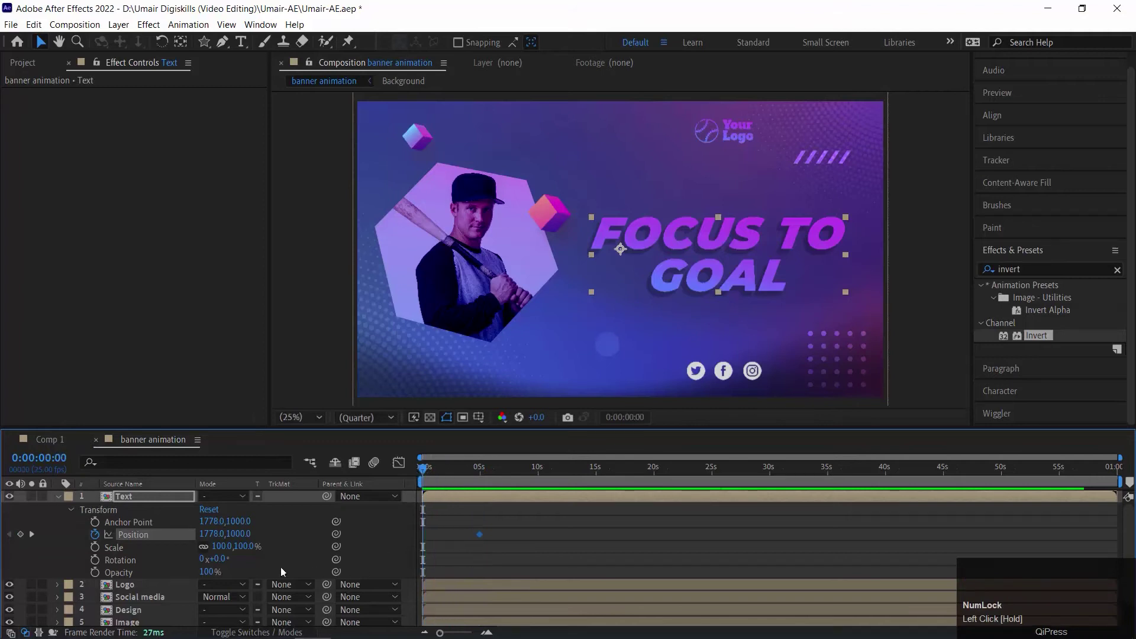
{"action": "left_click", "coordinate": [21, 534]}
{"action": "key", "text": "ctrl+z"}
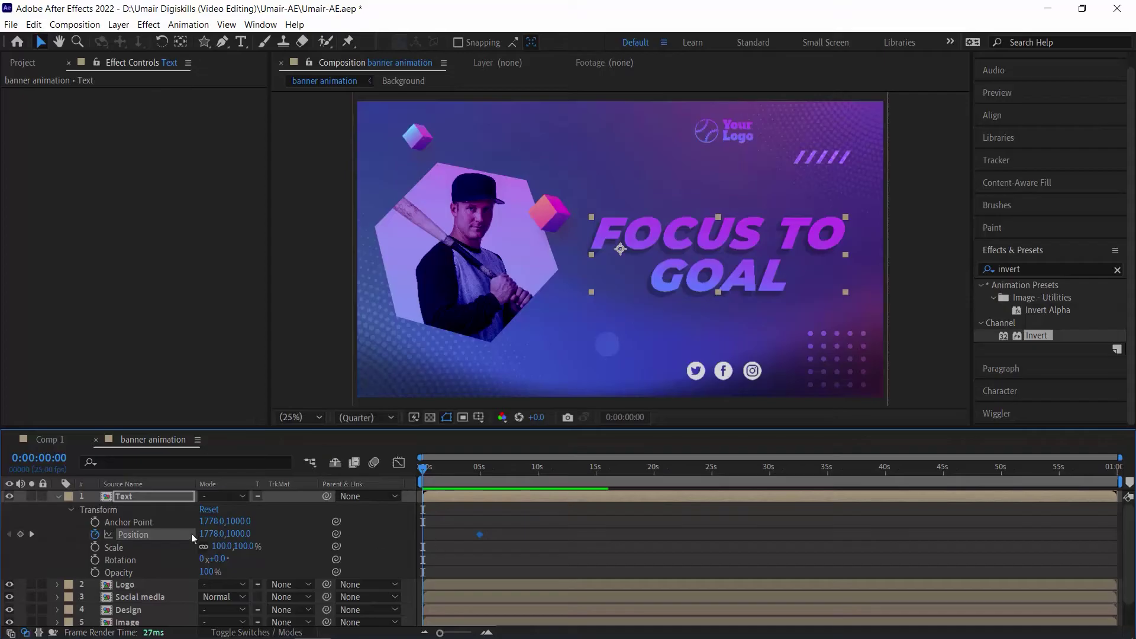
{"action": "left_click_drag", "start_coordinate": [219, 535], "coordinate": [553, 534]}
{"action": "left_click_drag", "start_coordinate": [668, 545], "coordinate": [388, 528]}
{"action": "left_click_drag", "start_coordinate": [212, 534], "coordinate": [812, 347]}
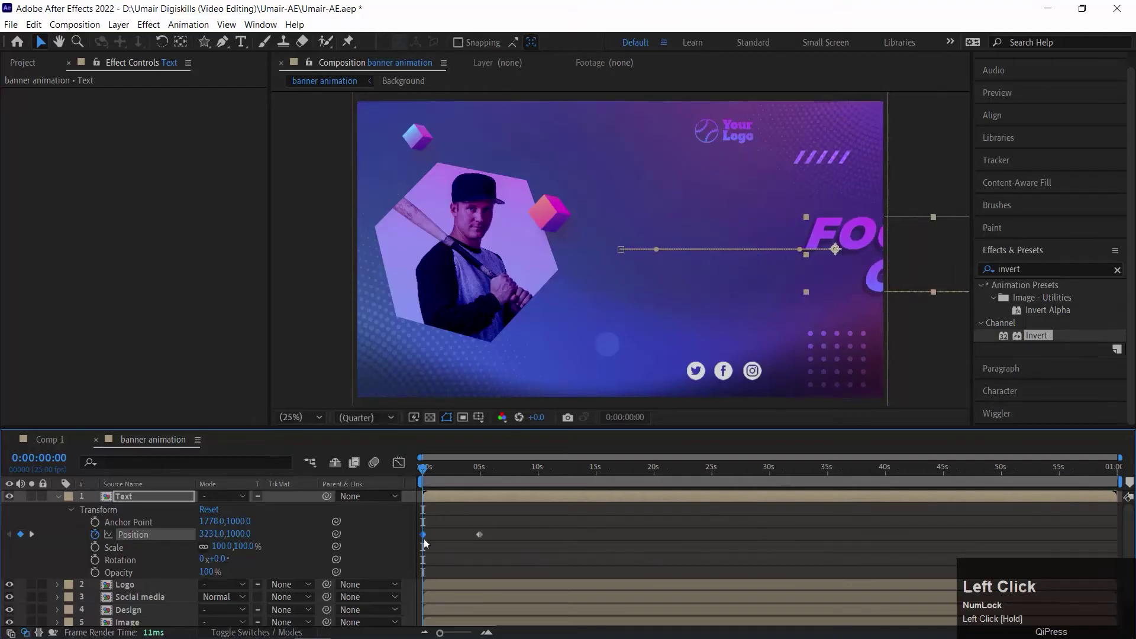
{"action": "left_click_drag", "start_coordinate": [216, 534], "coordinate": [660, 515]}
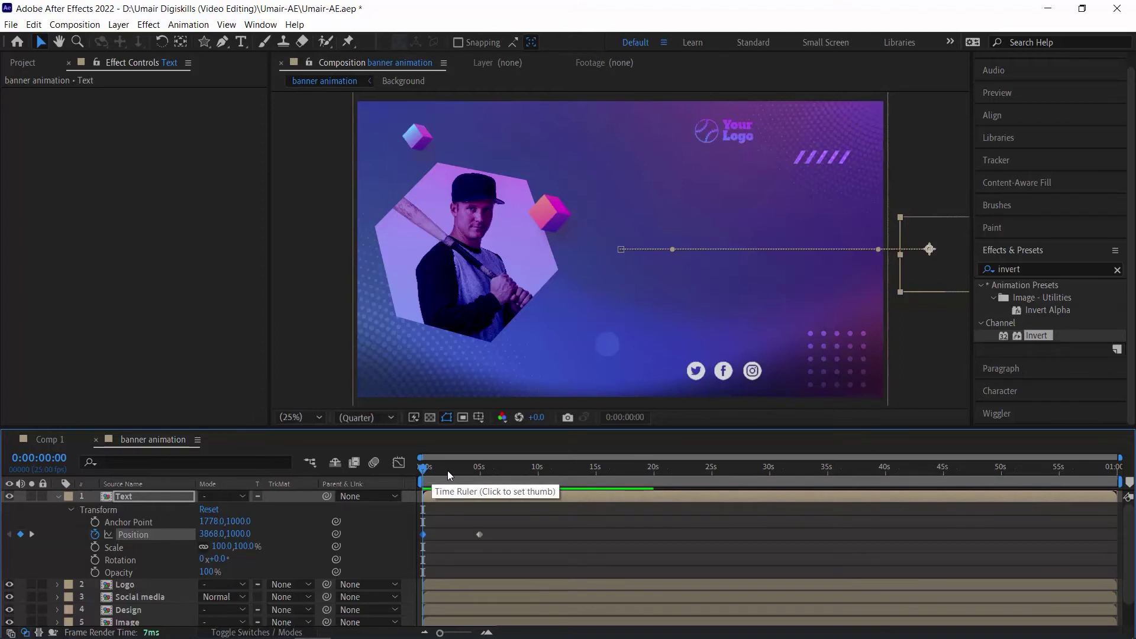
- Preview the title's slide-in from the start of the composition and zoom the timeline in around its Position keyframes
{"action": "key", "text": "space"}
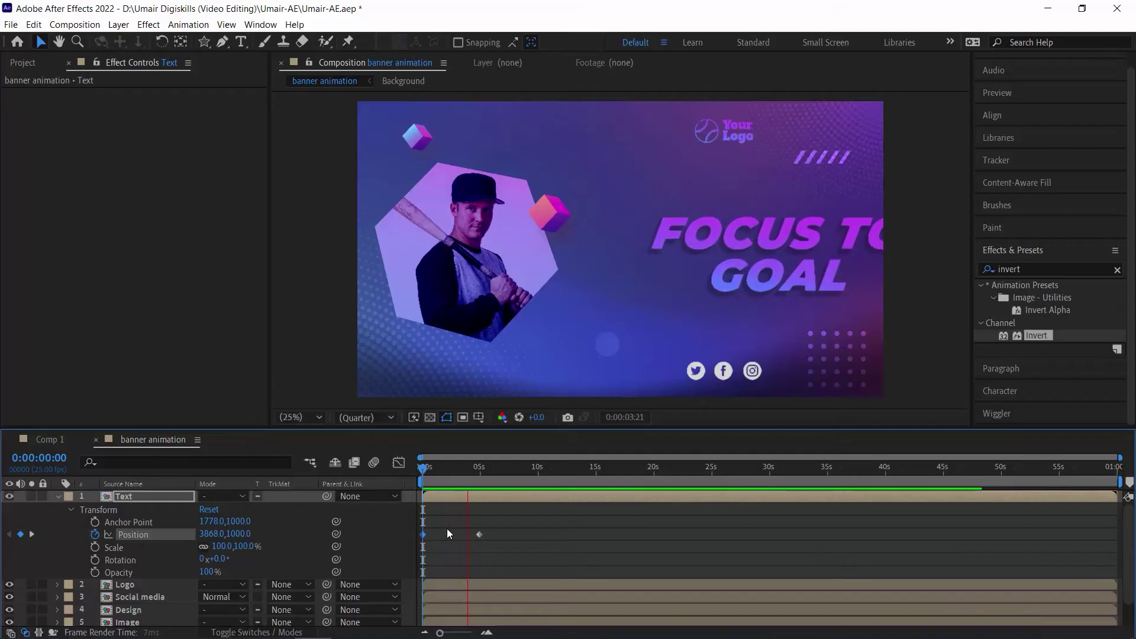
{"action": "key", "text": "space"}
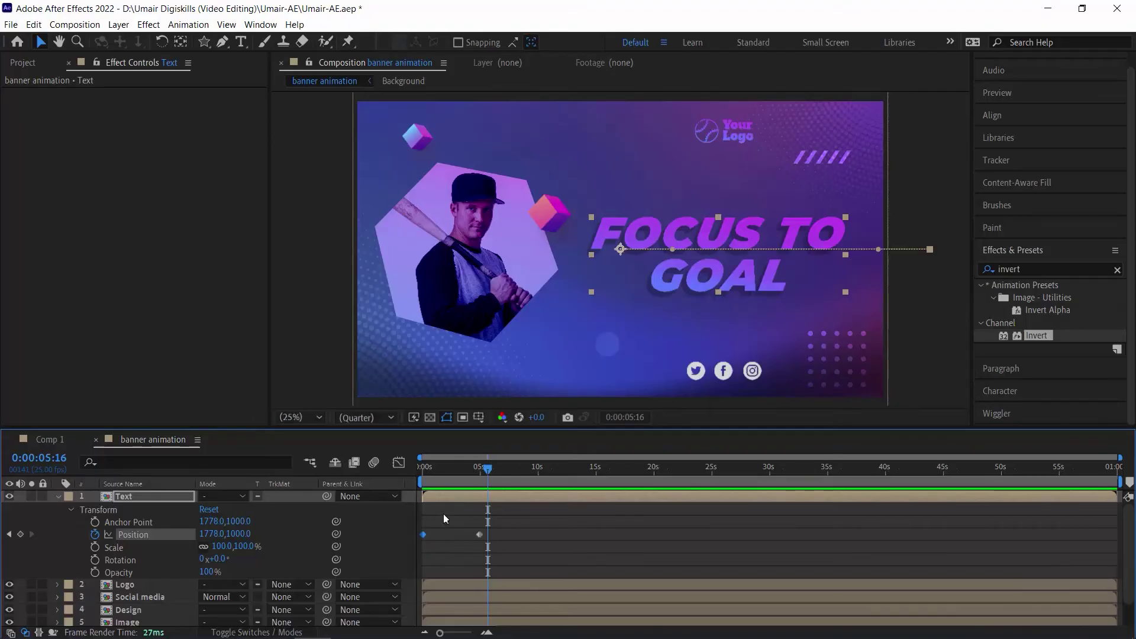
{"action": "left_click", "coordinate": [432, 468]}
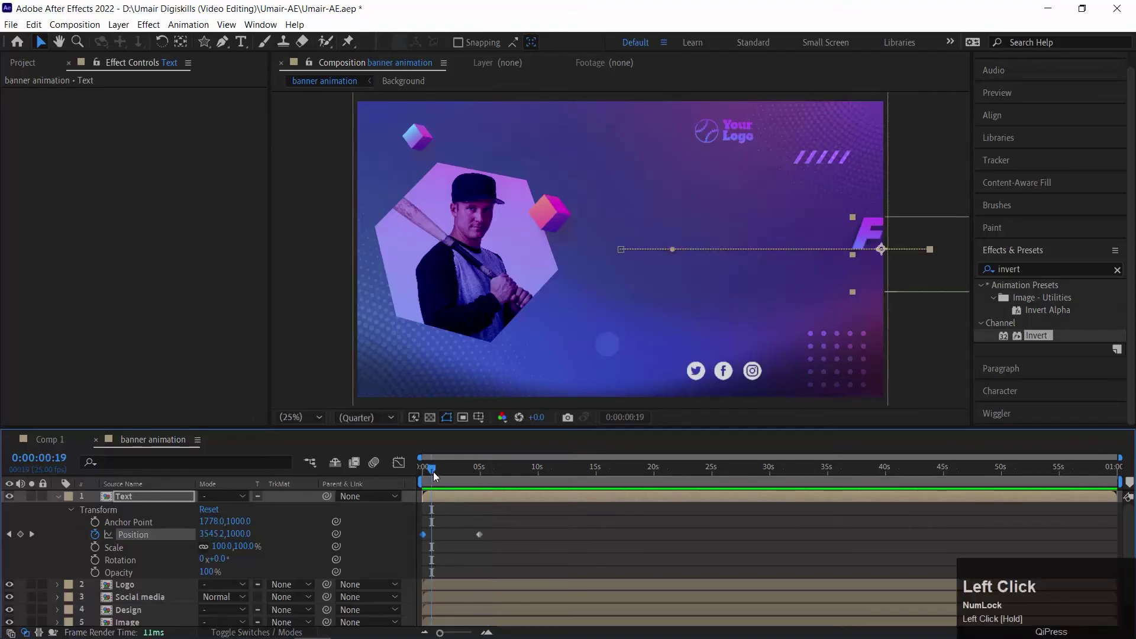
{"action": "key", "text": "equal"}
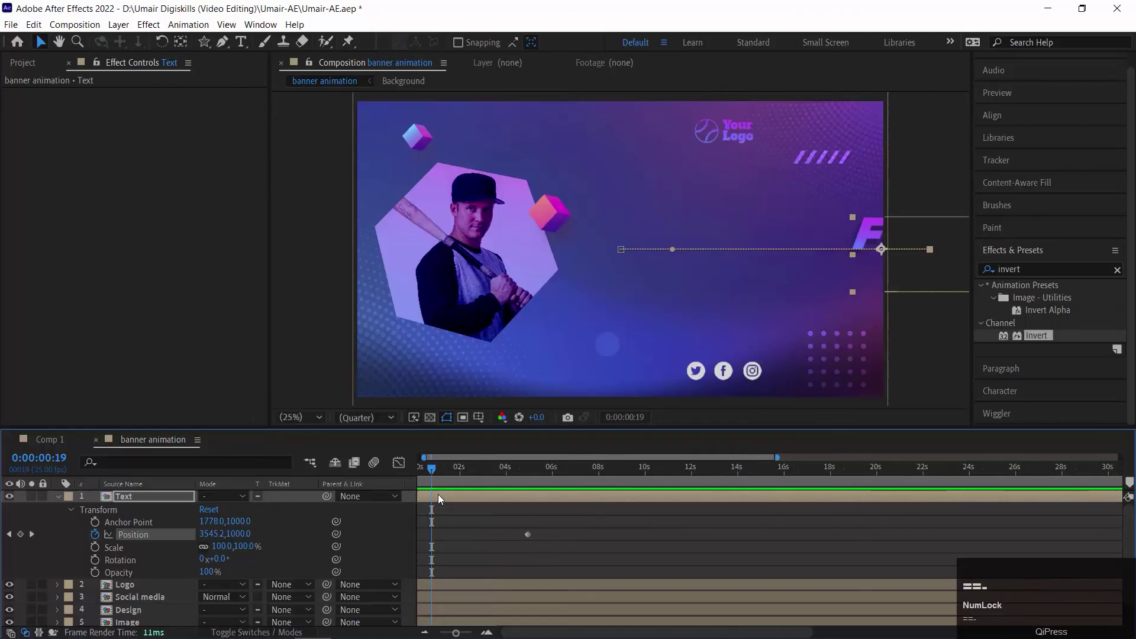
- Move the Text layer's ending Position keyframe to 0:00:01:00 and preview the title's slide-in from the start
{"action": "key", "text": "Home"}
{"action": "key", "text": "equal"}
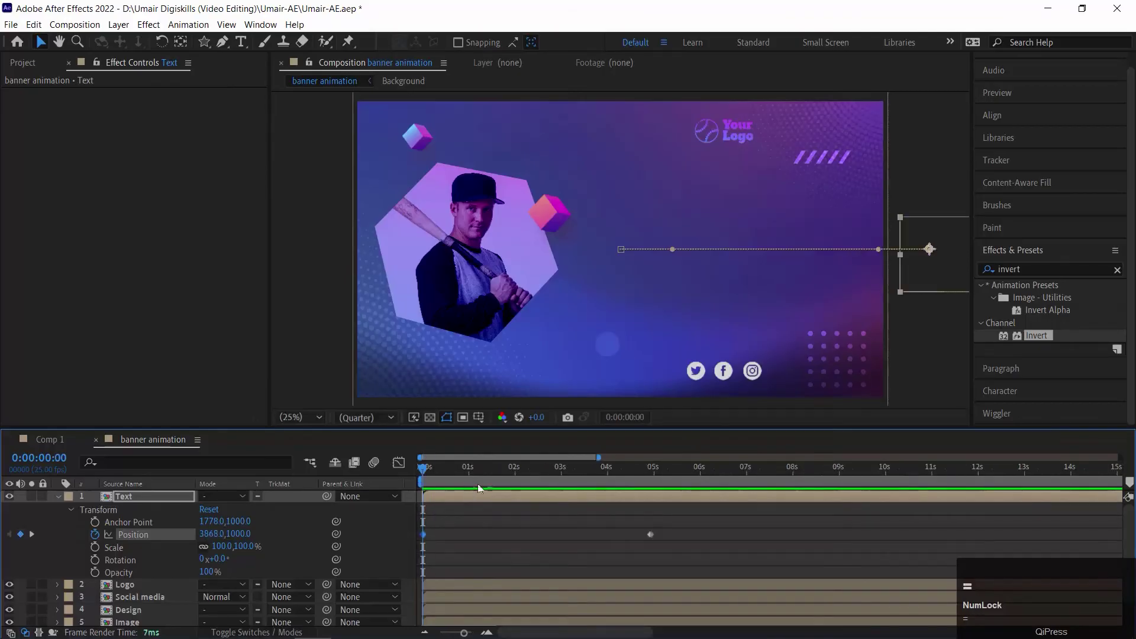
{"action": "mouse_move", "coordinate": [468, 474]}
{"action": "left_mouse_down"}
{"action": "mouse_move", "coordinate": [512, 476]}
{"action": "mouse_move", "coordinate": [468, 480]}
{"action": "left_mouse_up"}
{"action": "key", "text": "equal"}
{"action": "key", "text": "equal"}
{"action": "key", "text": "equal"}
{"action": "key", "text": "equal"}
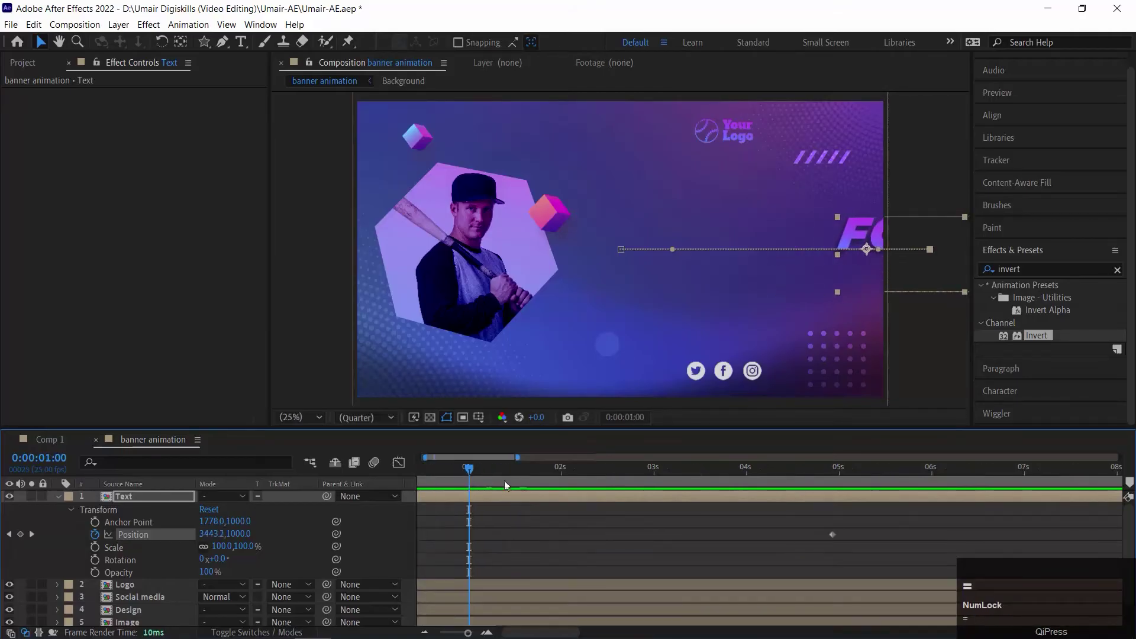
{"action": "key", "text": "minus"}
{"action": "key", "text": "minus"}
{"action": "key", "text": "minus"}
{"action": "key", "text": "minus"}
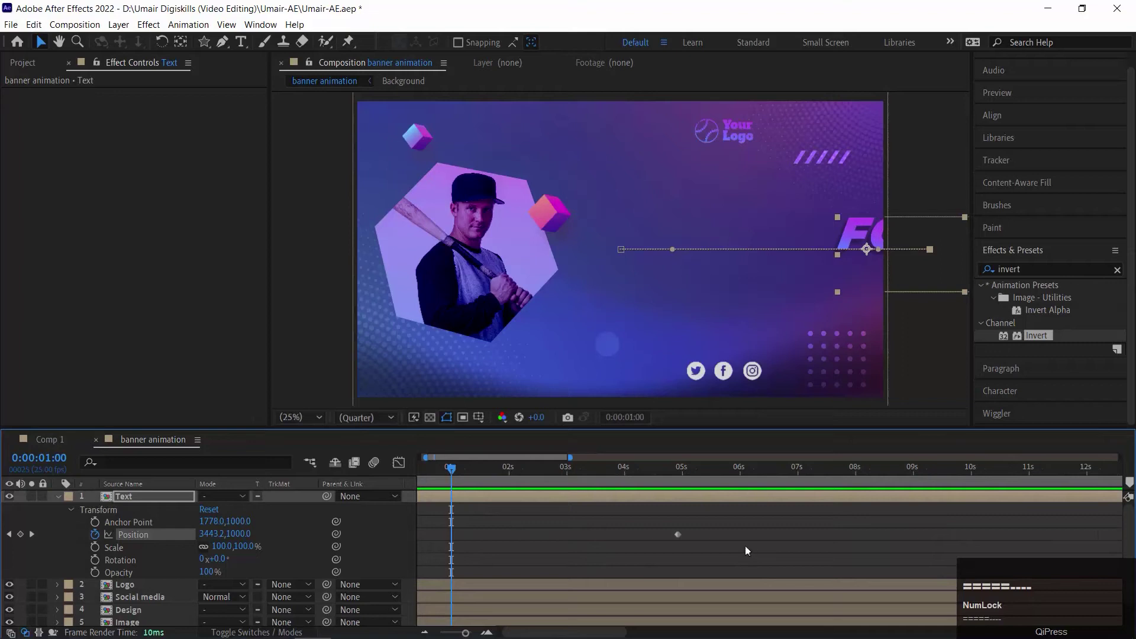
{"action": "left_click_drag", "start_coordinate": [678, 535], "coordinate": [455, 543]}
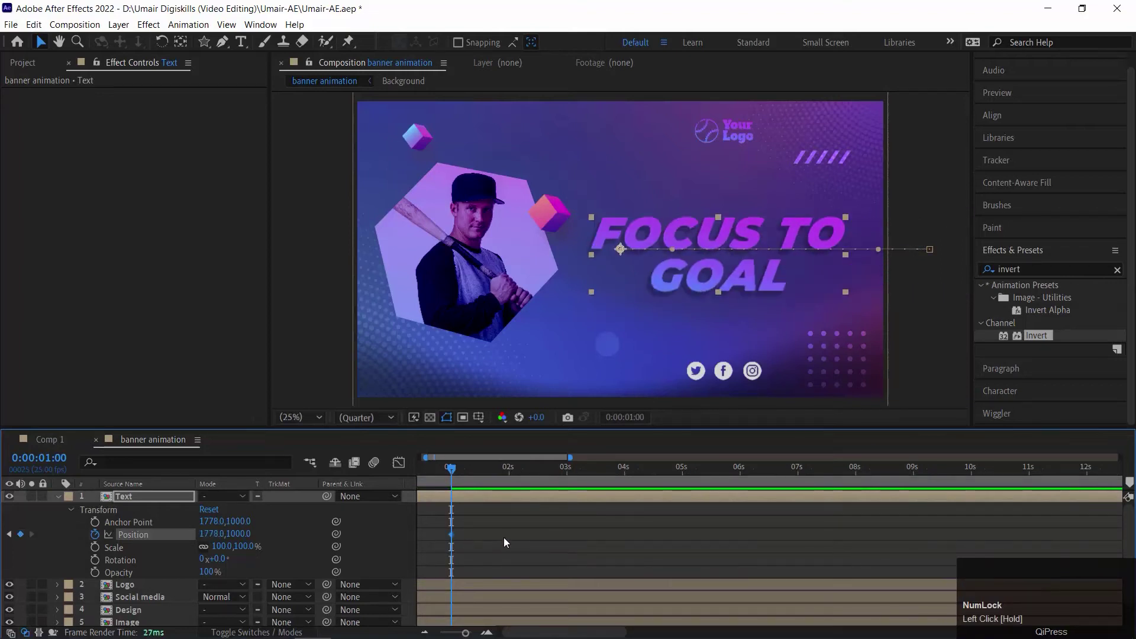
{"action": "key", "text": "Home"}
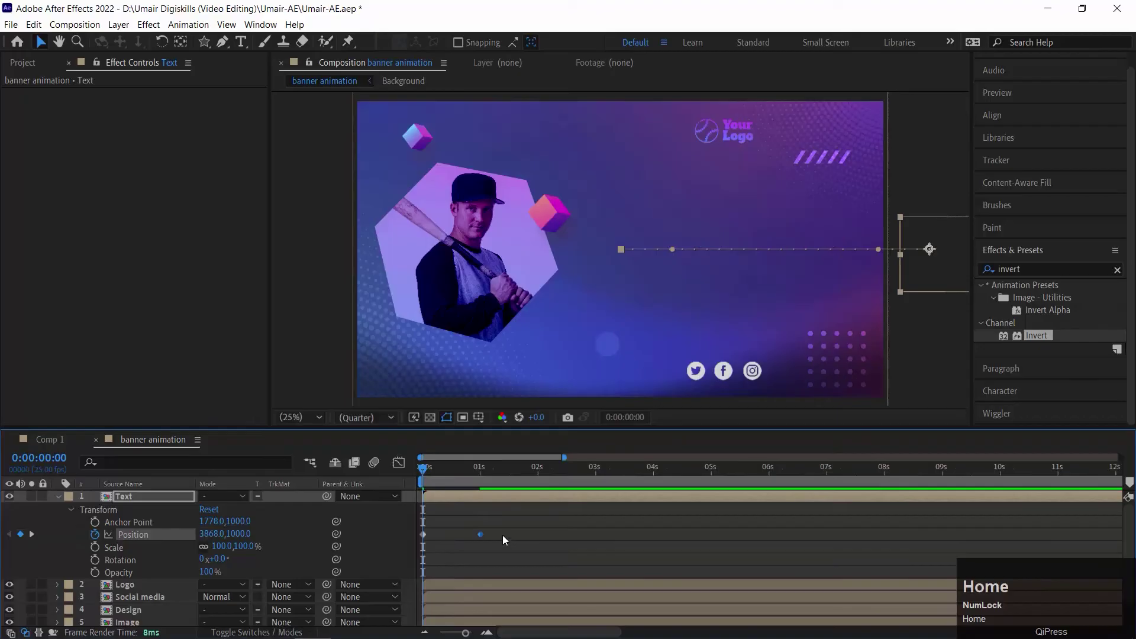
{"action": "key", "text": "space"}
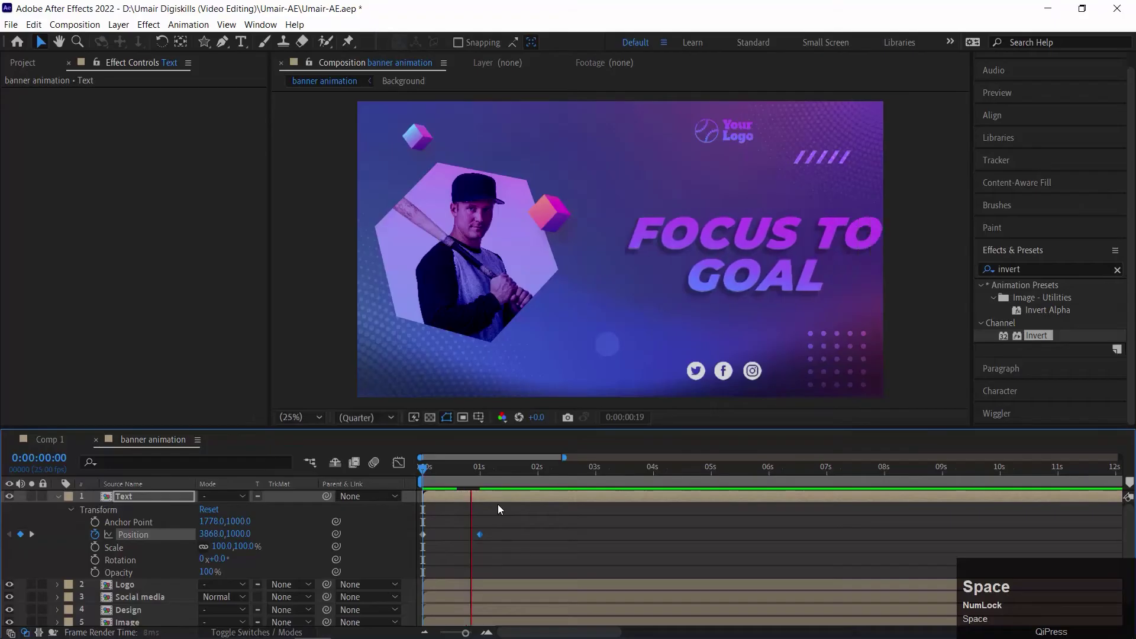
- Shorten the title's slide-in by moving the Text layer's ending Position keyframe to about half a second, and preview it
{"action": "left_click_drag", "start_coordinate": [456, 465], "coordinate": [449, 467]}
{"action": "key", "text": "Home"}
{"action": "left_click_drag", "start_coordinate": [480, 535], "coordinate": [451, 535]}
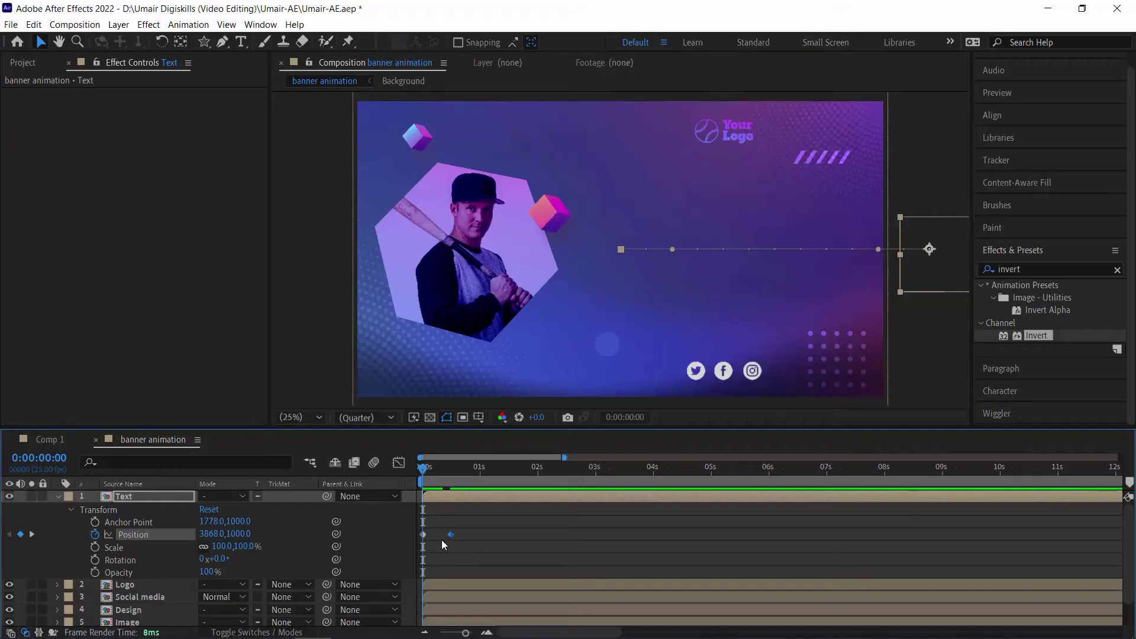
{"action": "key", "text": "space"}
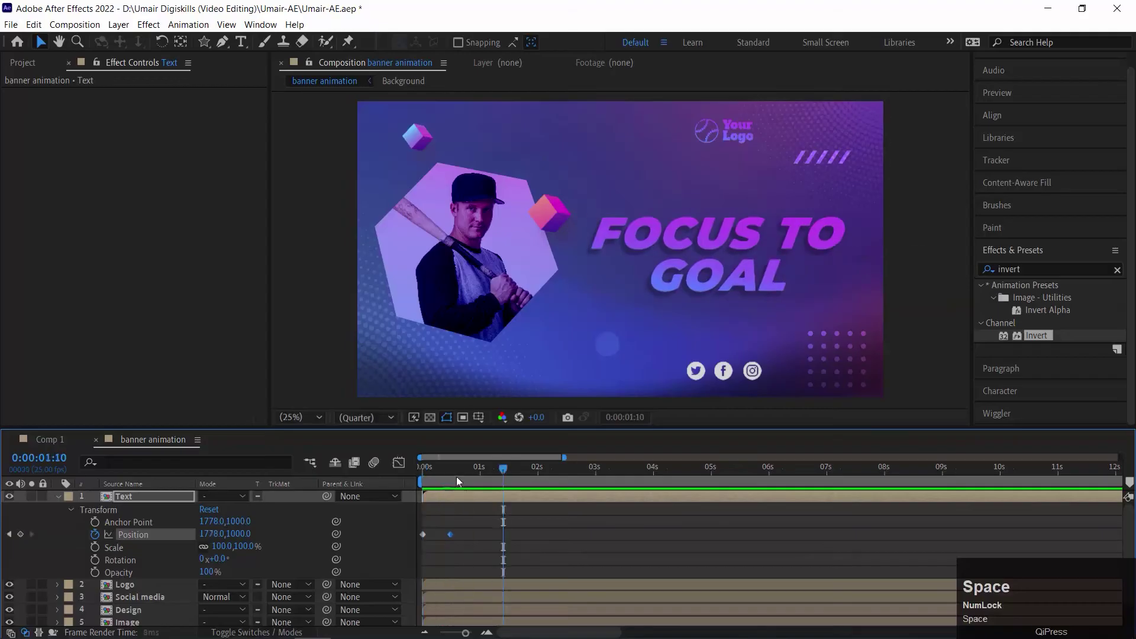
- Apply Easy Ease Out to the Text layer's ending Position keyframe and preview the motion
{"action": "left_click", "coordinate": [454, 541]}
{"action": "right_click", "coordinate": [452, 534]}
{"action": "mouse_move", "coordinate": [542, 527]}
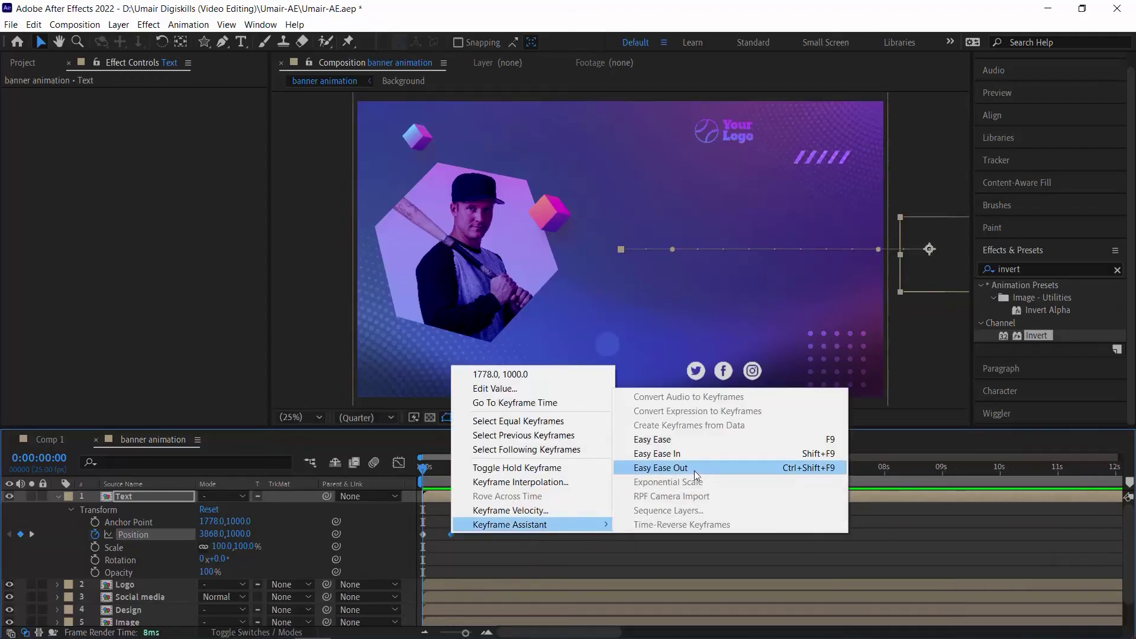
{"action": "left_click", "coordinate": [695, 471]}
{"action": "key", "text": "space"}
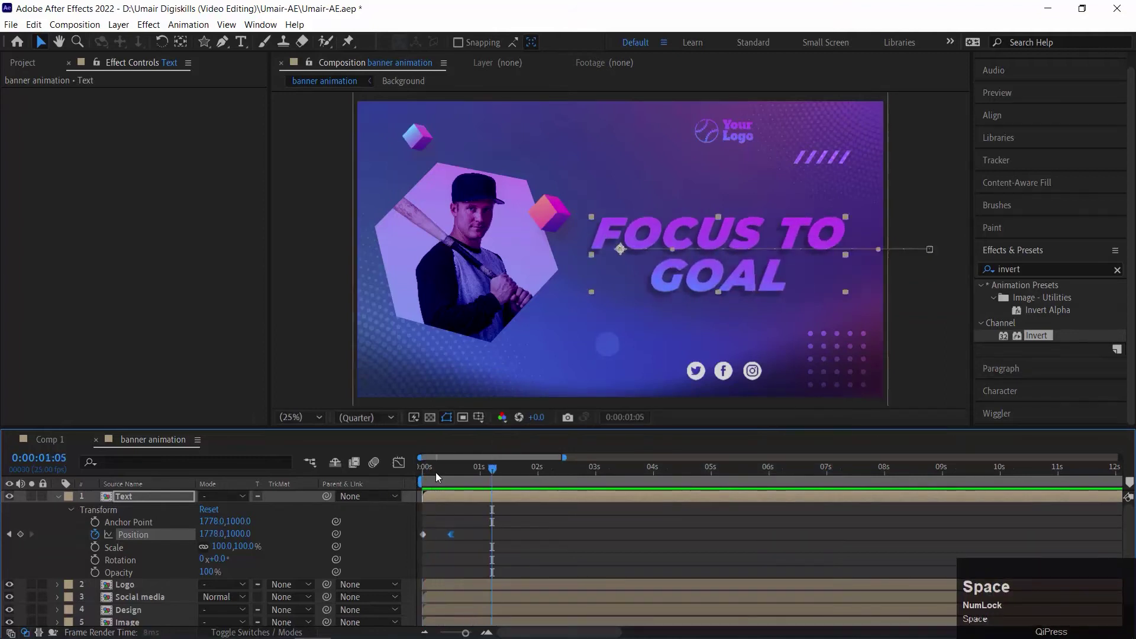
- Apply Easy Ease Out to the Text layer's first Position keyframe, preview the motion and collapse the layer's properties
{"action": "left_click", "coordinate": [407, 537]}
{"action": "right_click", "coordinate": [424, 533]}
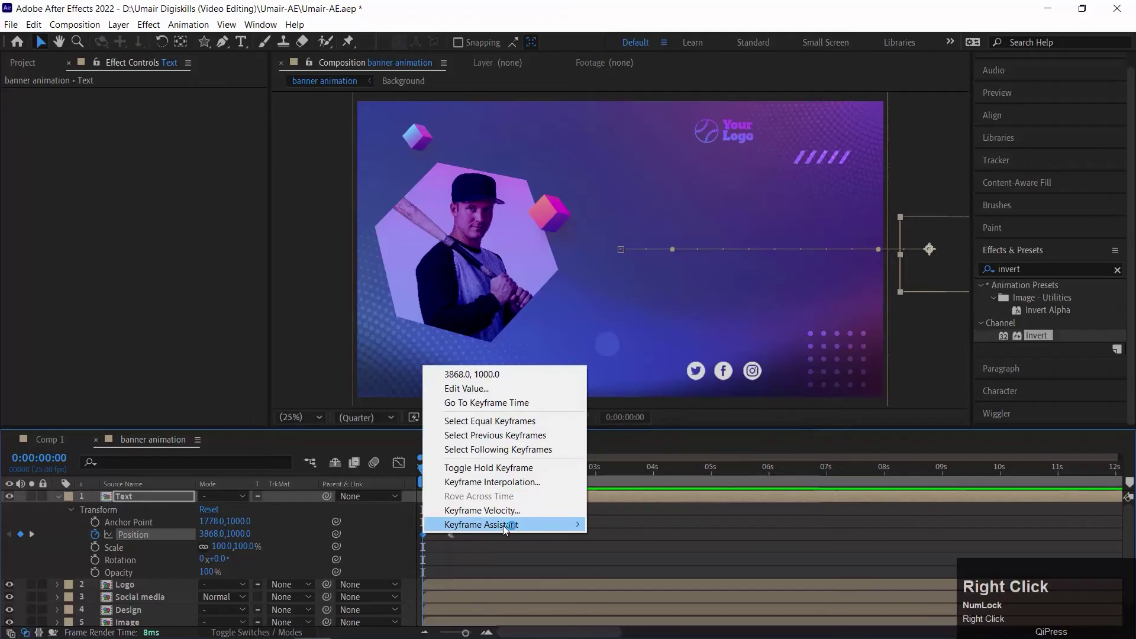
{"action": "mouse_move", "coordinate": [503, 525]}
{"action": "left_click", "coordinate": [715, 467]}
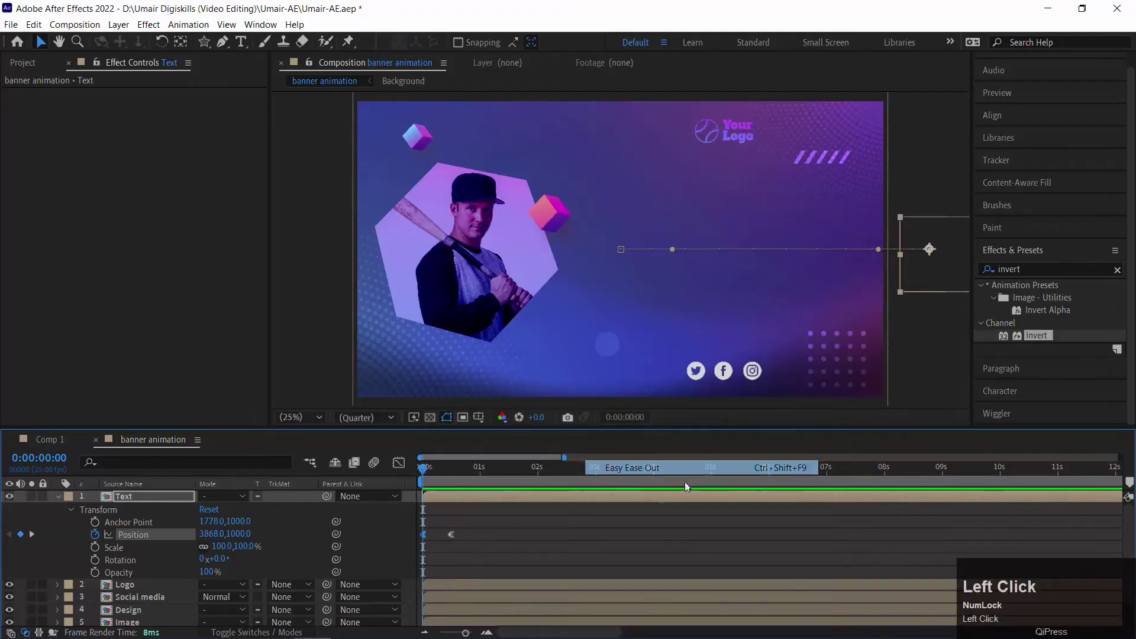
{"action": "key", "text": "space"}
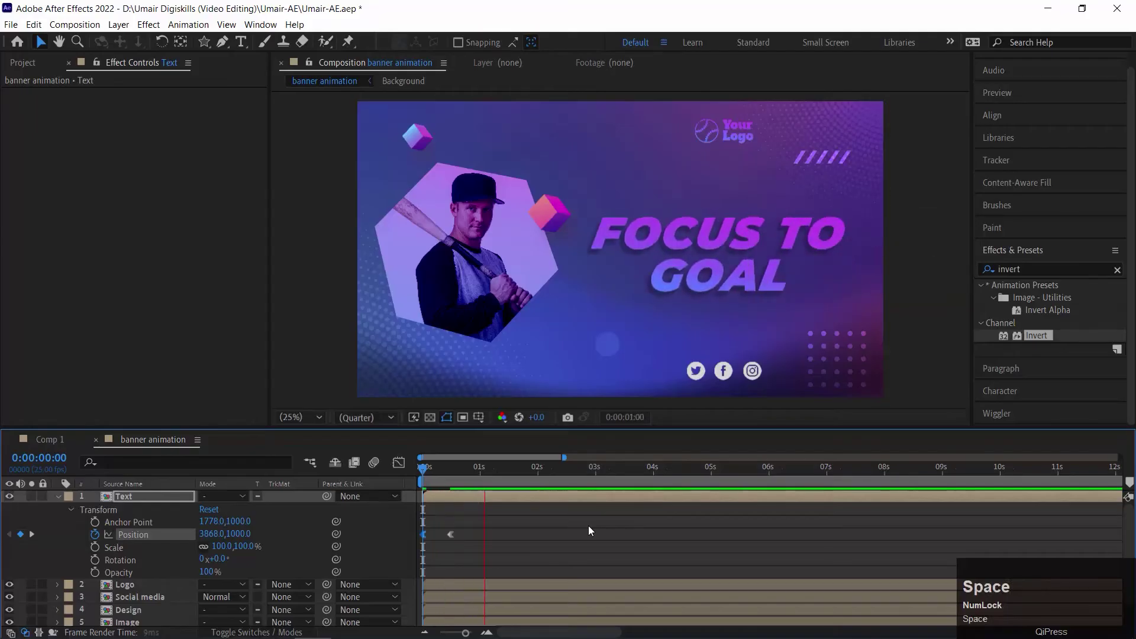
{"action": "key", "text": "space"}
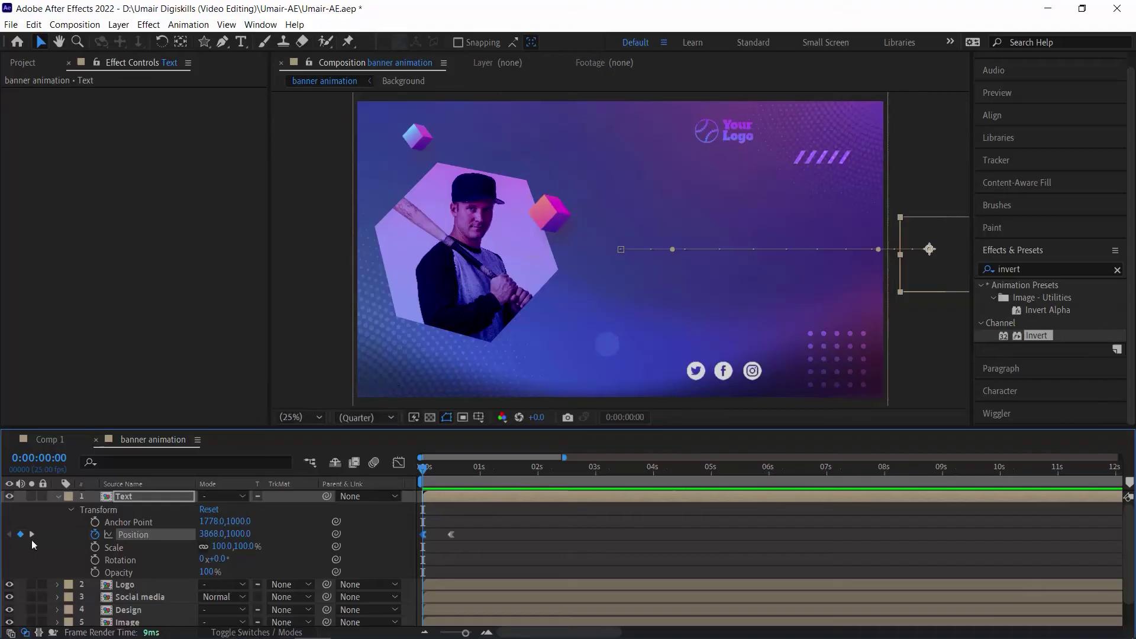
{"action": "left_click", "coordinate": [58, 496]}
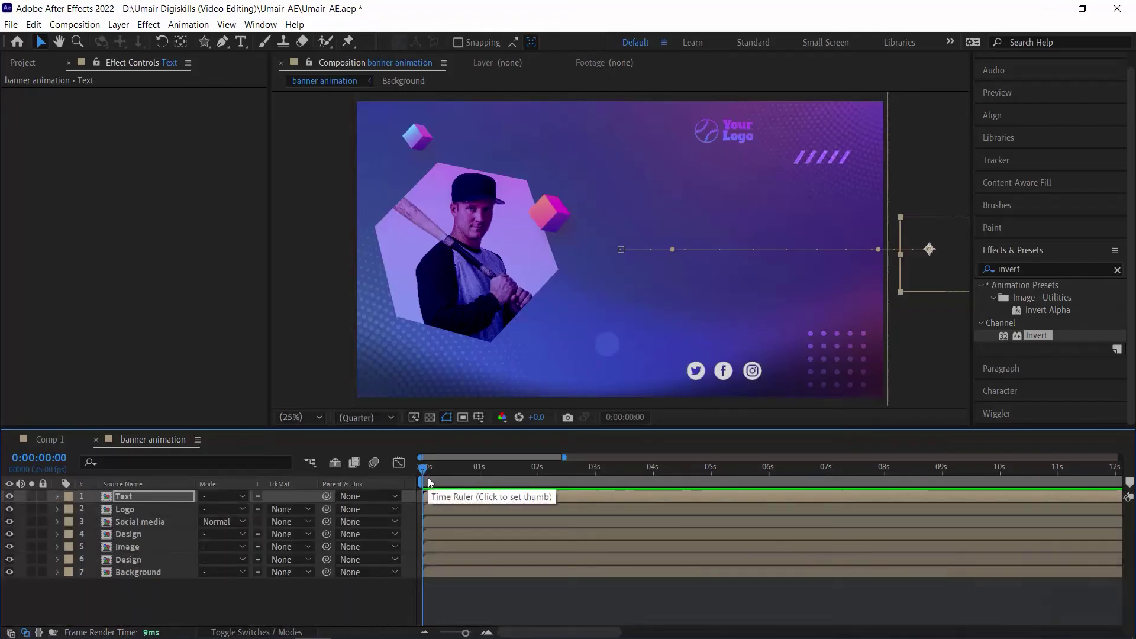
{"action": "key", "text": "space"}
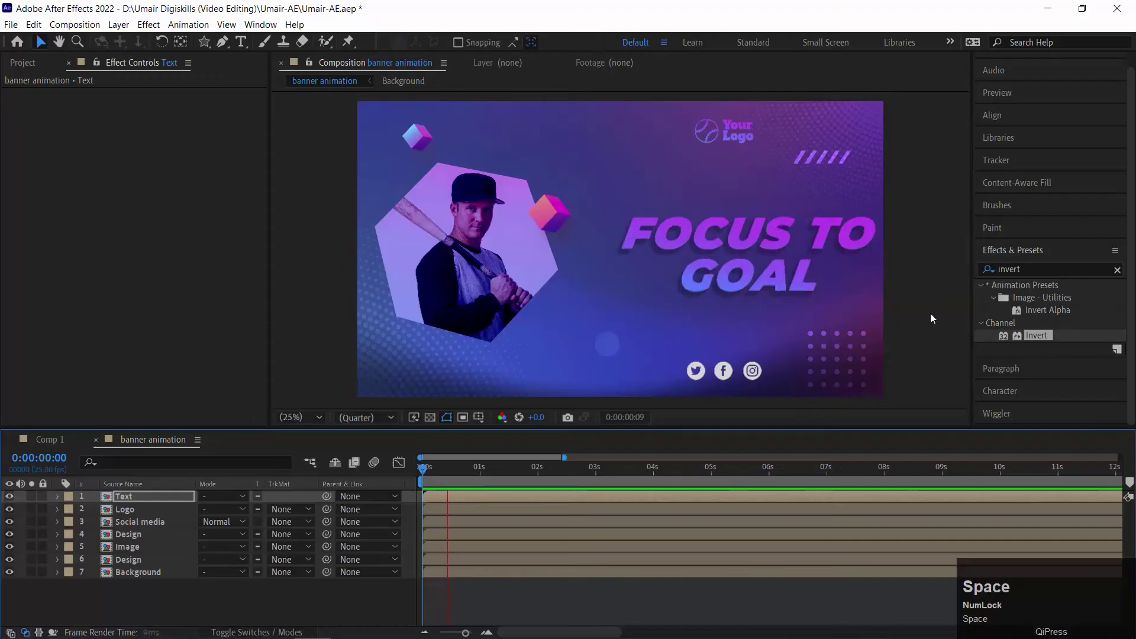
- Shift the Image layer to start at about 0:00:01:00 and preview the composition from the beginning
{"action": "left_click", "coordinate": [417, 378]}
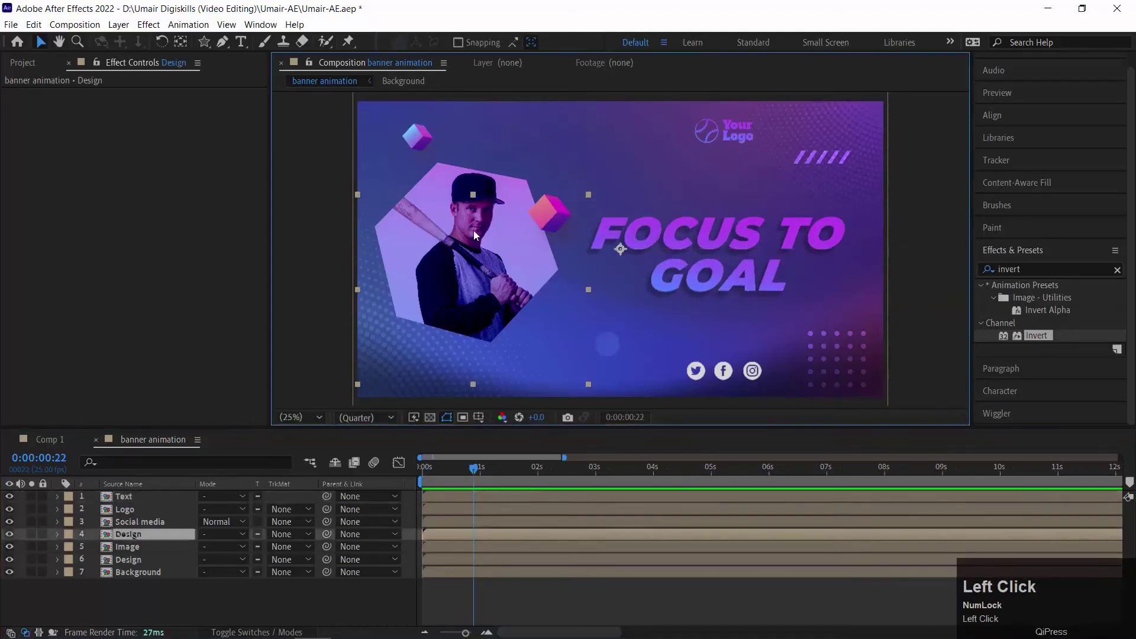
{"action": "left_click", "coordinate": [9, 548]}
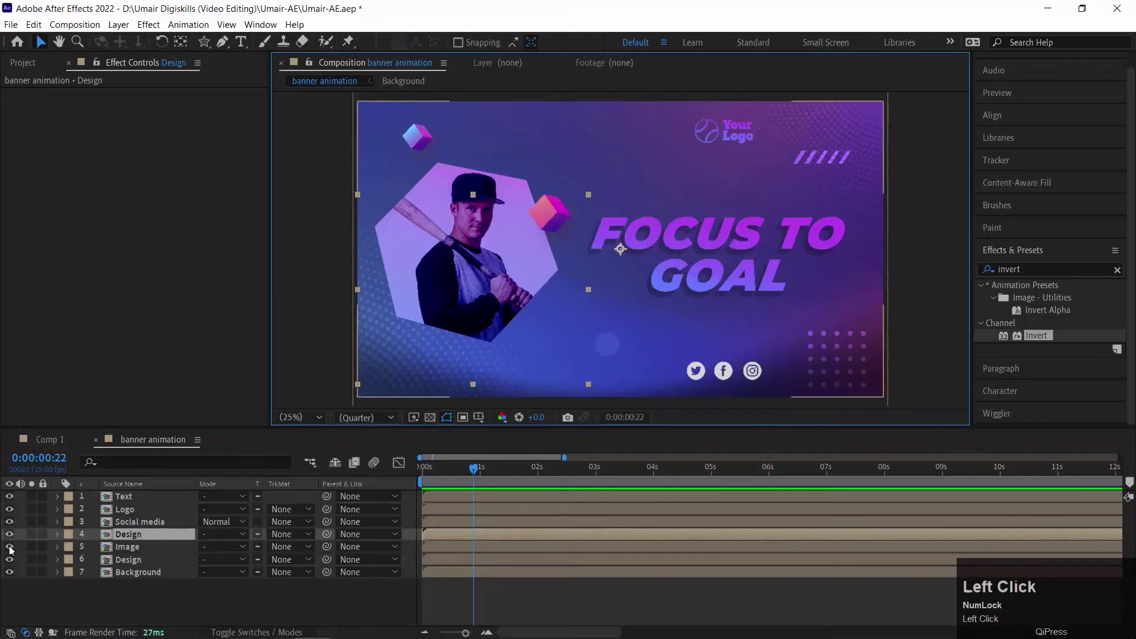
{"action": "key", "text": "ctrl+z"}
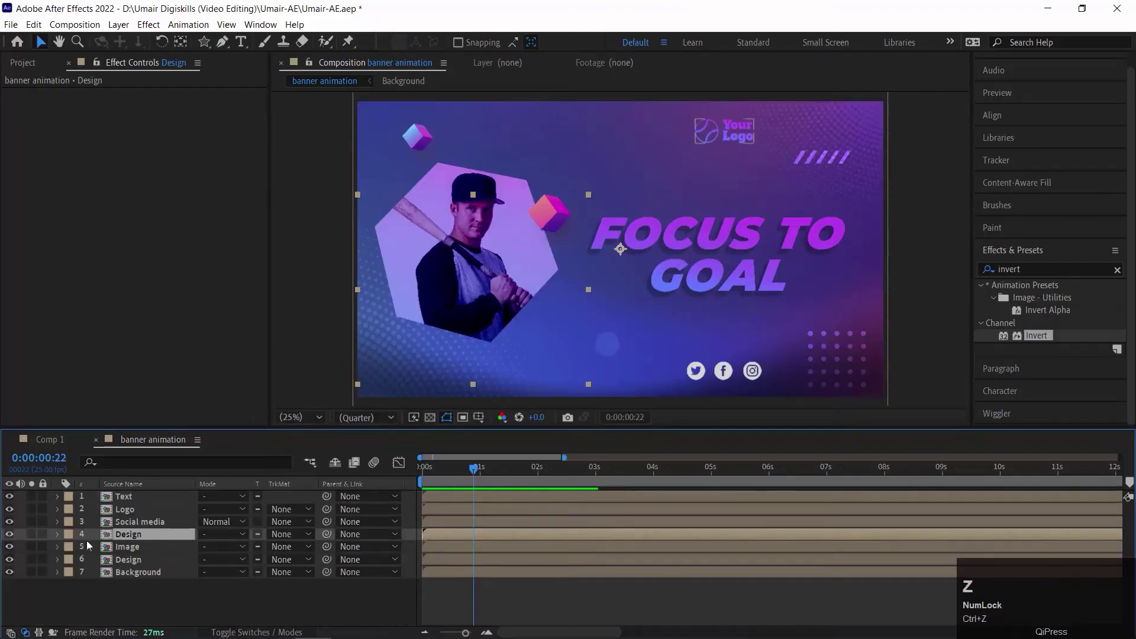
{"action": "left_click", "coordinate": [115, 543]}
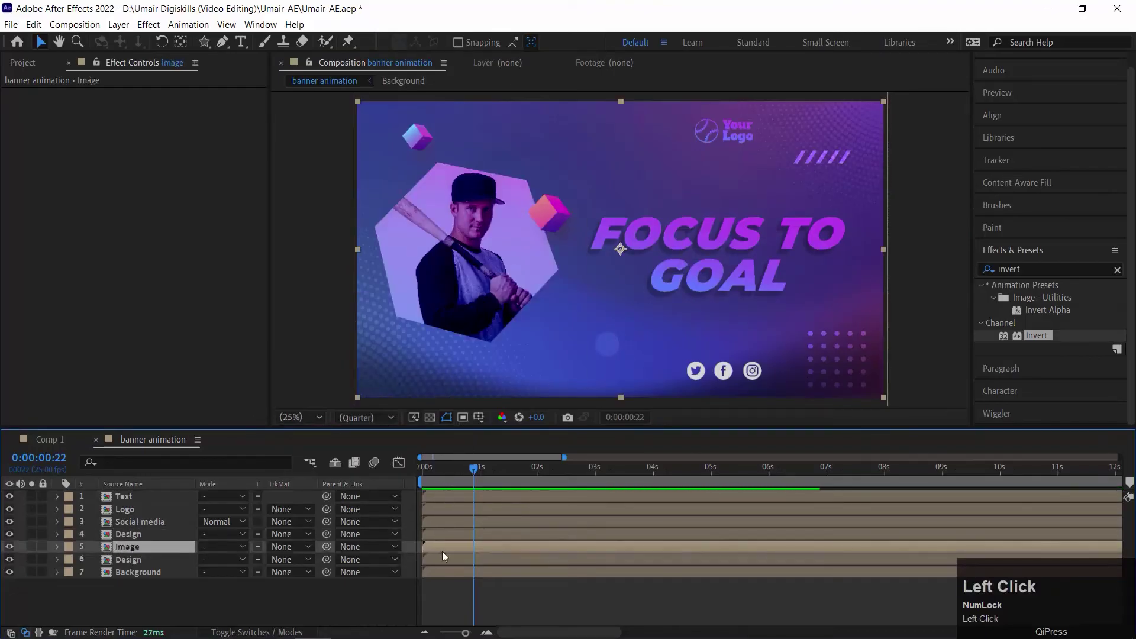
{"action": "left_click_drag", "start_coordinate": [455, 547], "coordinate": [492, 546]}
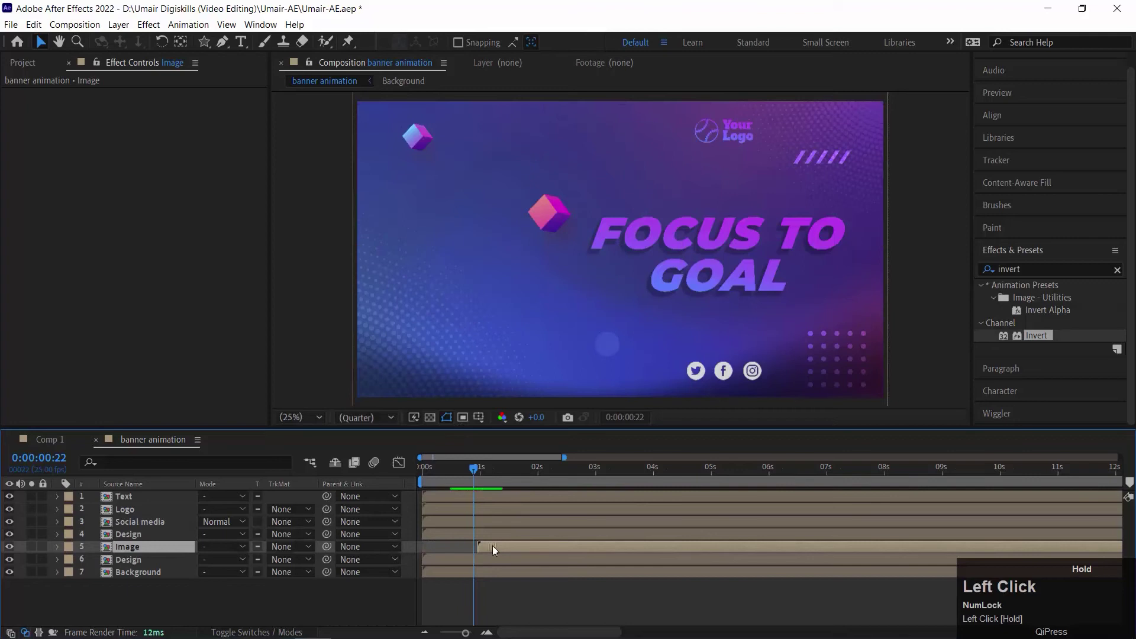
{"action": "left_click_drag", "start_coordinate": [463, 467], "coordinate": [405, 470]}
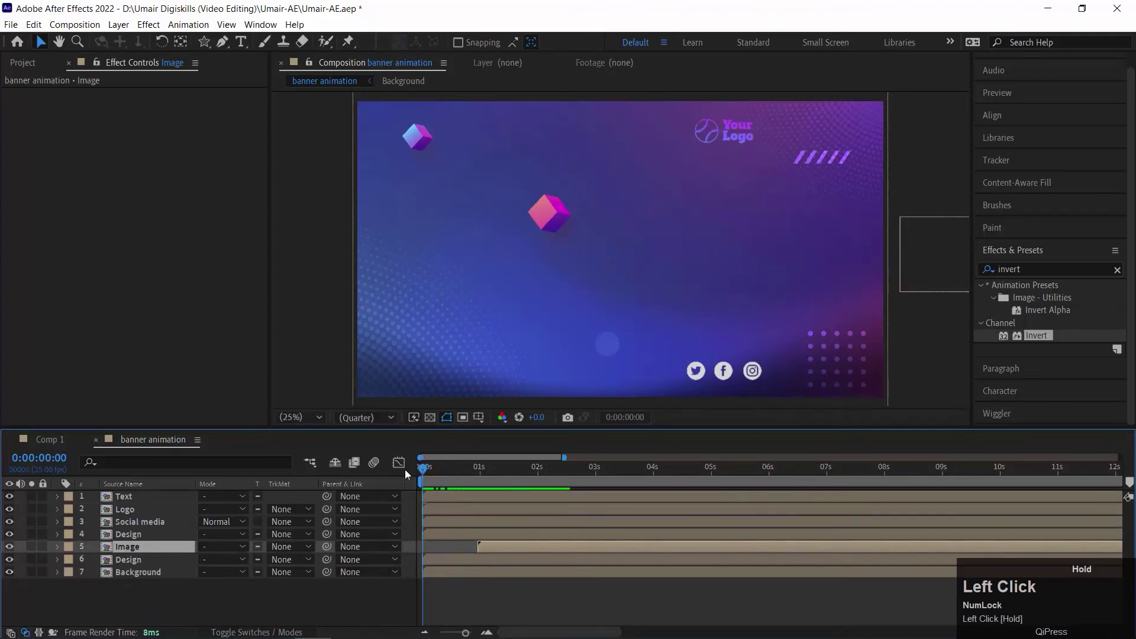
{"action": "key", "text": "space"}
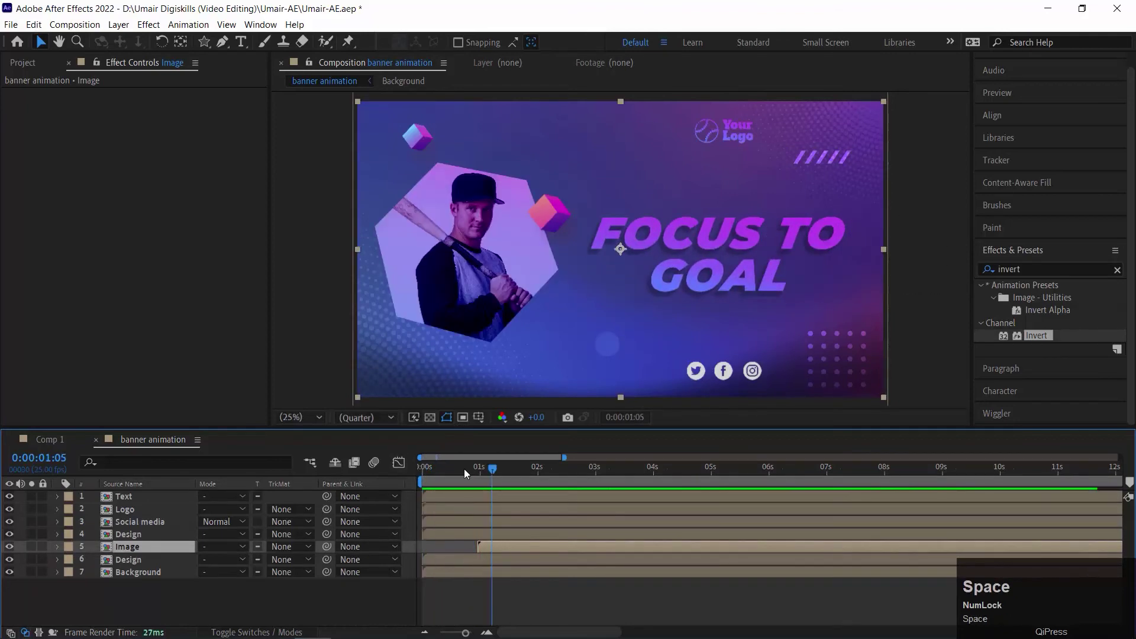
{"action": "left_click", "coordinate": [409, 471]}
{"action": "key", "text": "space"}
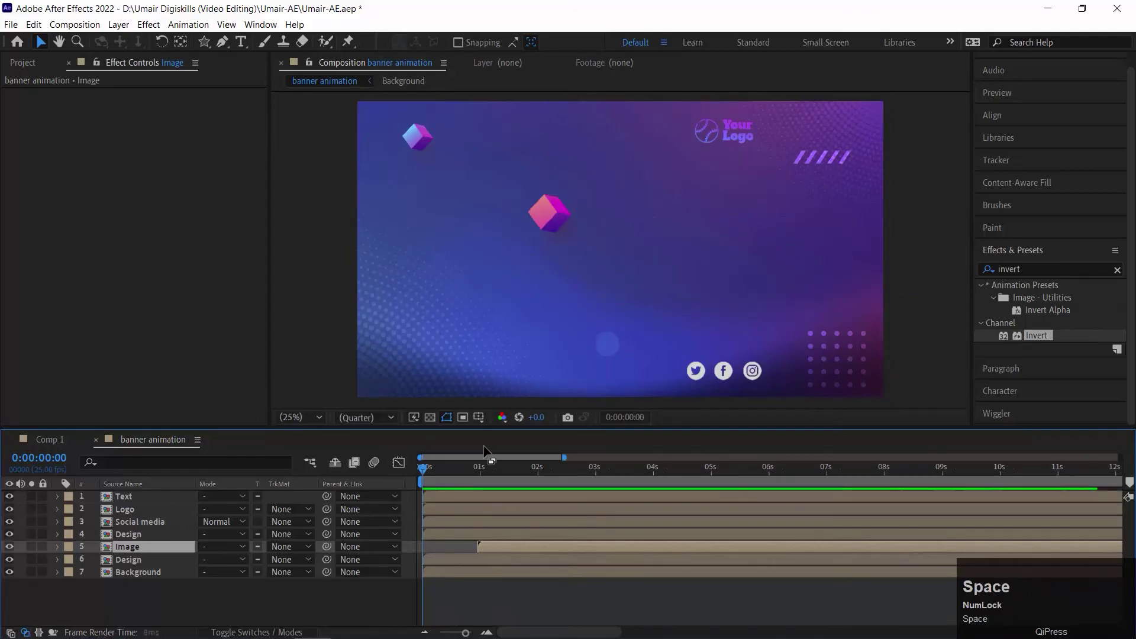
{"action": "left_click", "coordinate": [504, 464]}
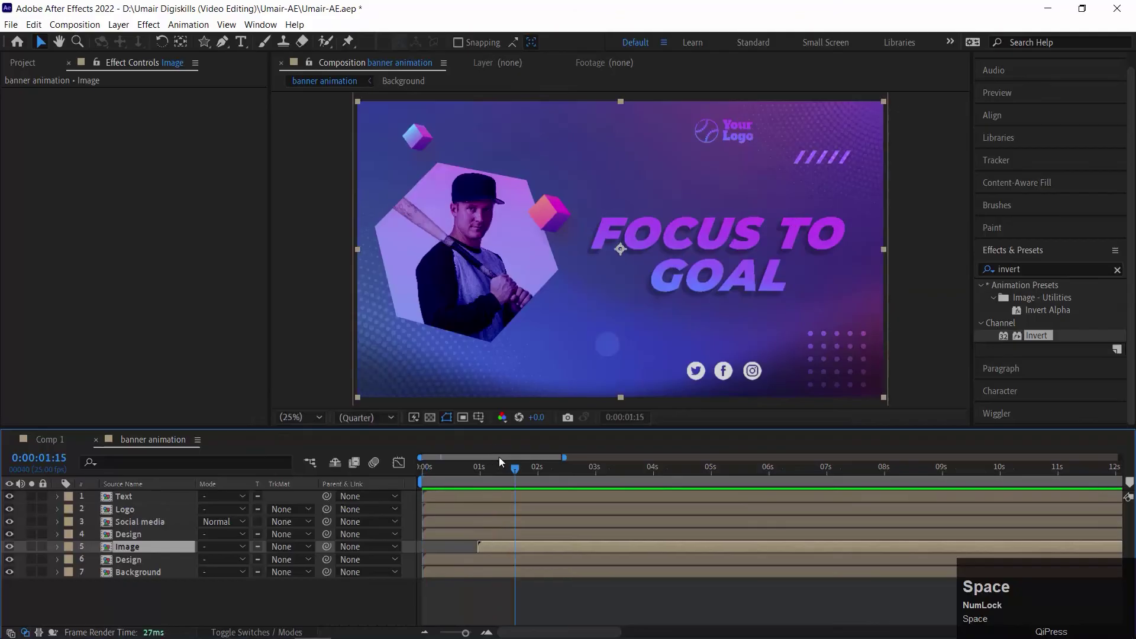
- Align the Image layer's start with the current time at 0:00:00:22 and zoom the timeline in there
{"action": "left_click_drag", "start_coordinate": [442, 465], "coordinate": [473, 468]}
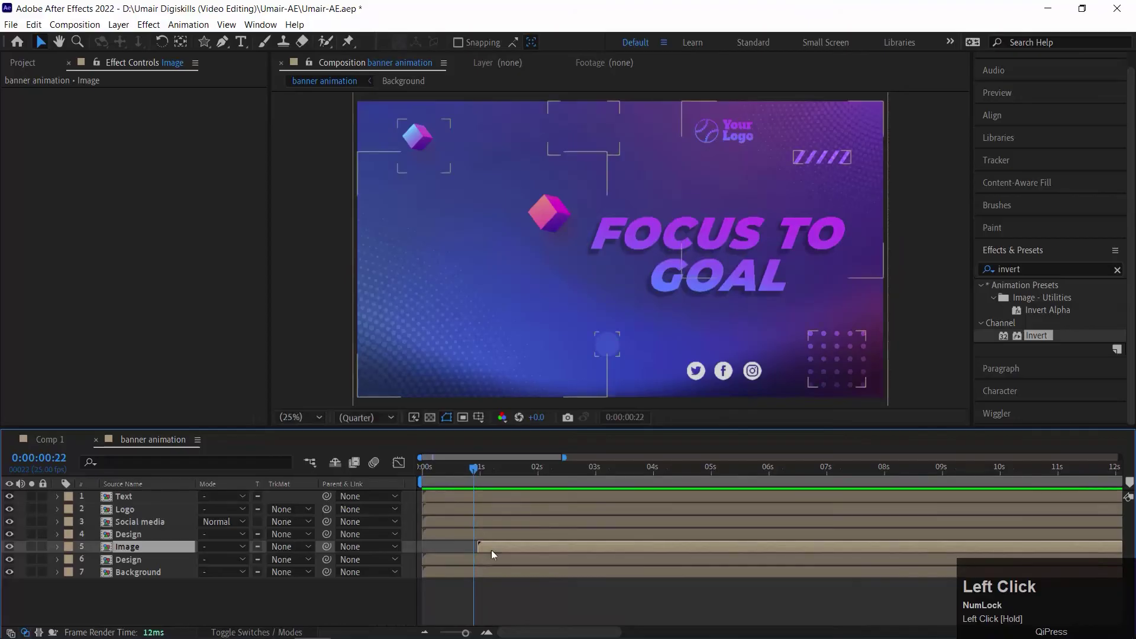
{"action": "left_click_drag", "start_coordinate": [492, 543], "coordinate": [491, 543]}
{"action": "key", "text": "equal"}
{"action": "key", "text": "equal"}
{"action": "key", "text": "equal"}
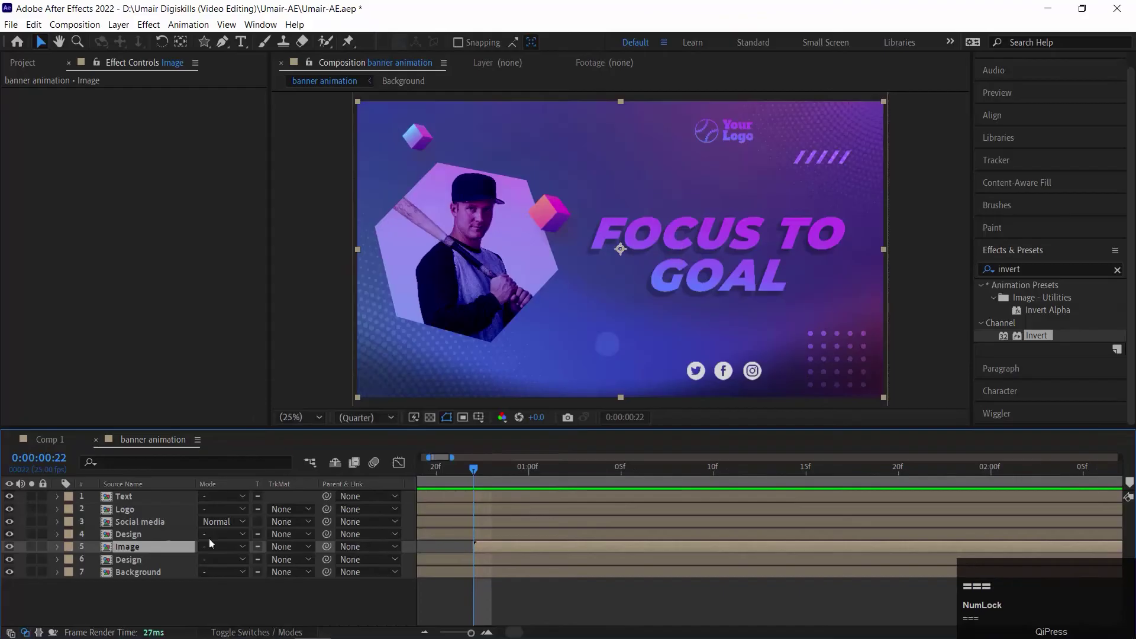
- Expand the Image layer's Transform properties and add Scale and Rotation keyframes at 0:00:01:07
{"action": "left_click", "coordinate": [57, 546]}
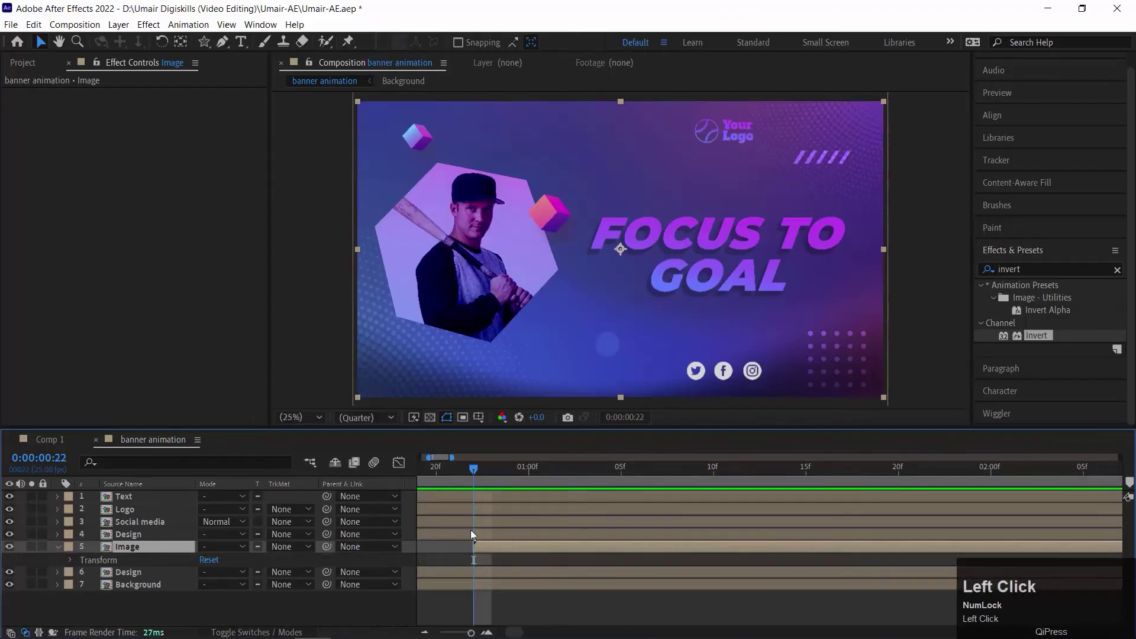
{"action": "left_click", "coordinate": [70, 560]}
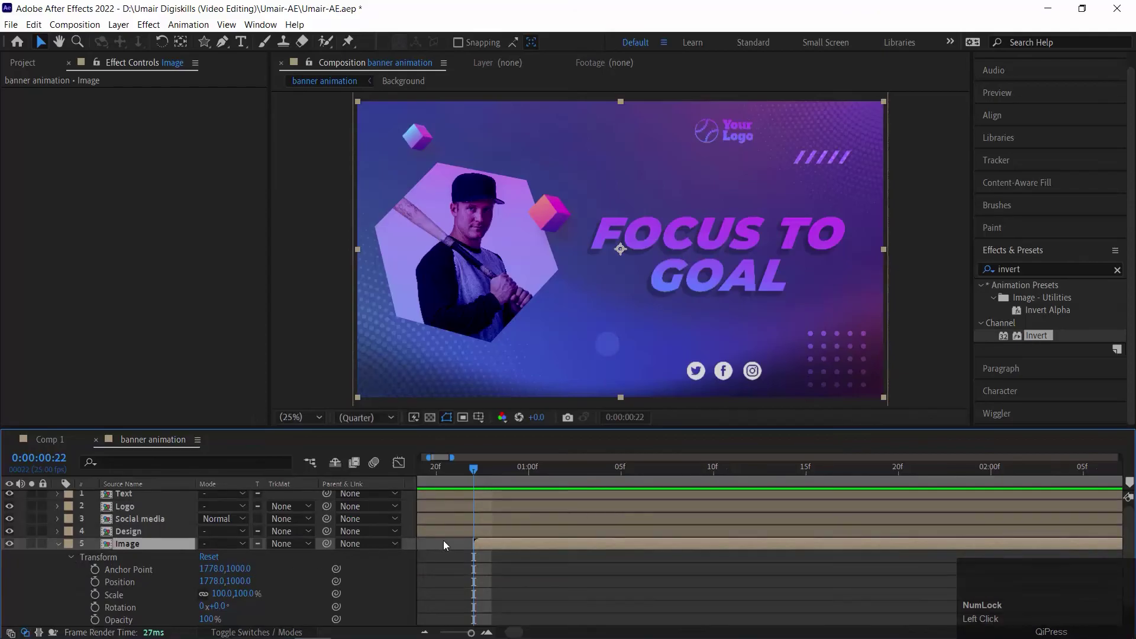
{"action": "scroll", "coordinate": [443, 541], "scroll_direction": "down", "scroll_amount": 1}
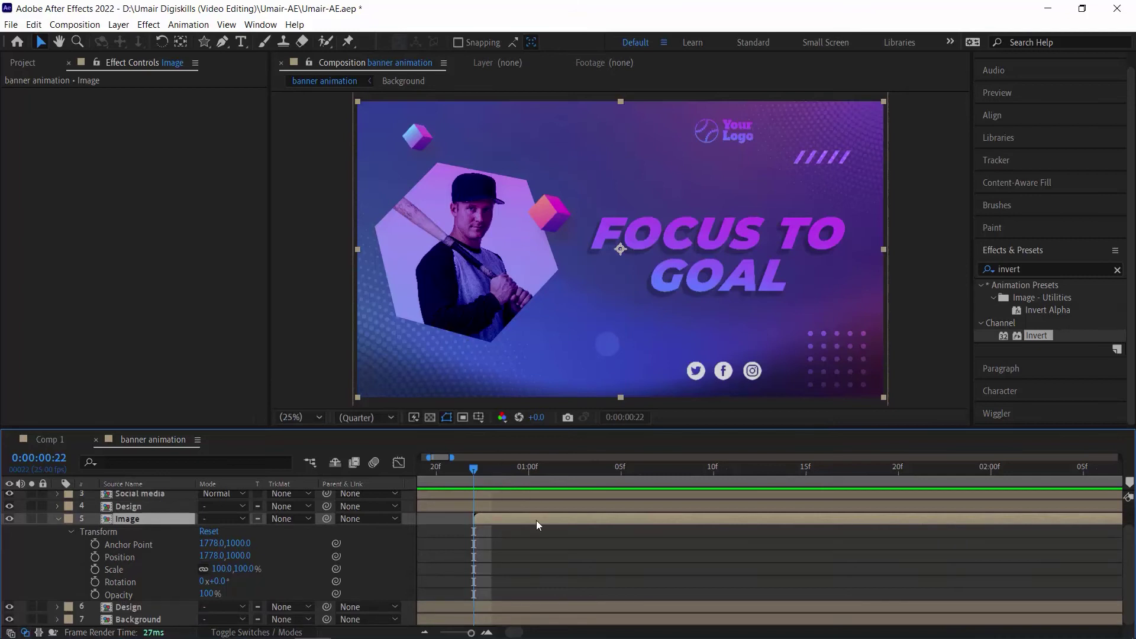
{"action": "left_click", "coordinate": [496, 517]}
{"action": "key", "text": "ctrl+shift+Left"}
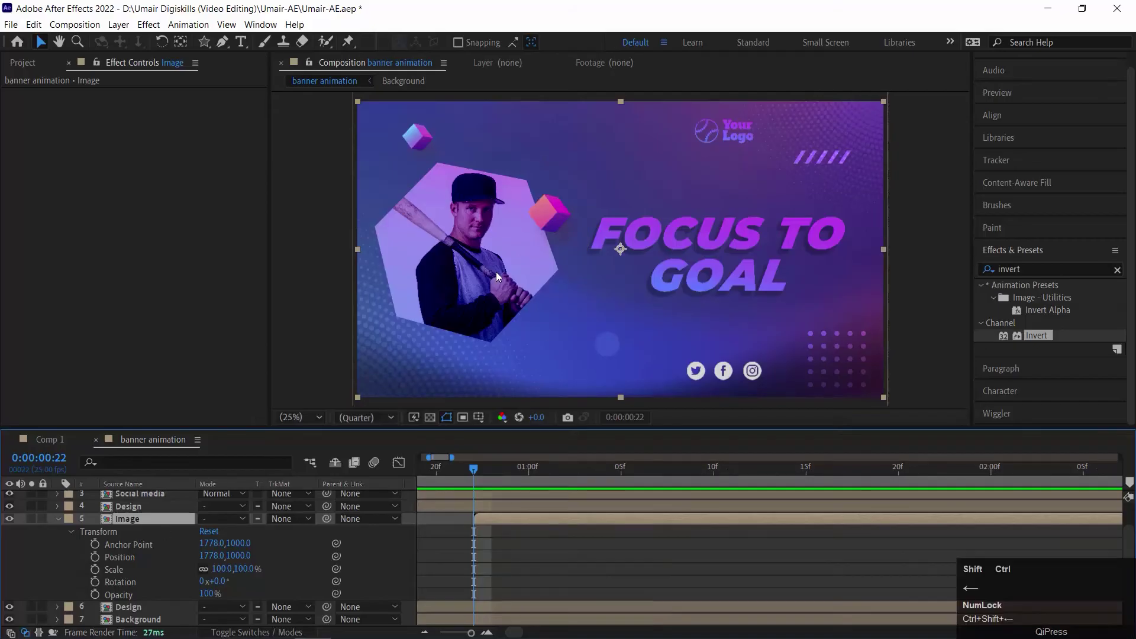
{"action": "key", "text": "ctrl+shift+Right"}
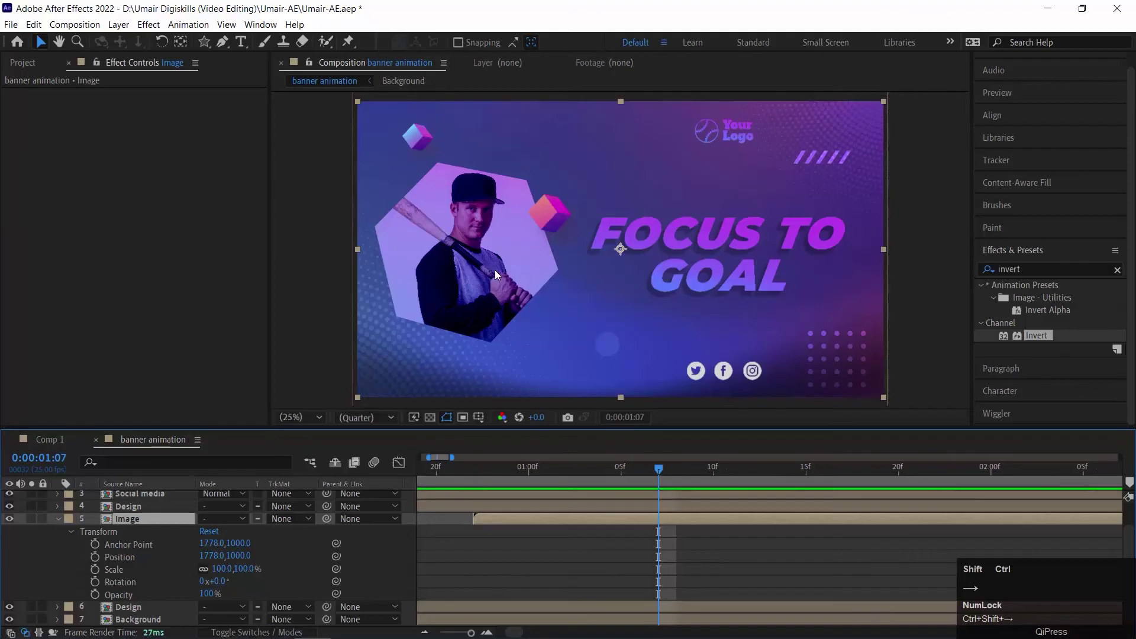
{"action": "left_click", "coordinate": [95, 570]}
{"action": "left_click", "coordinate": [95, 581]}
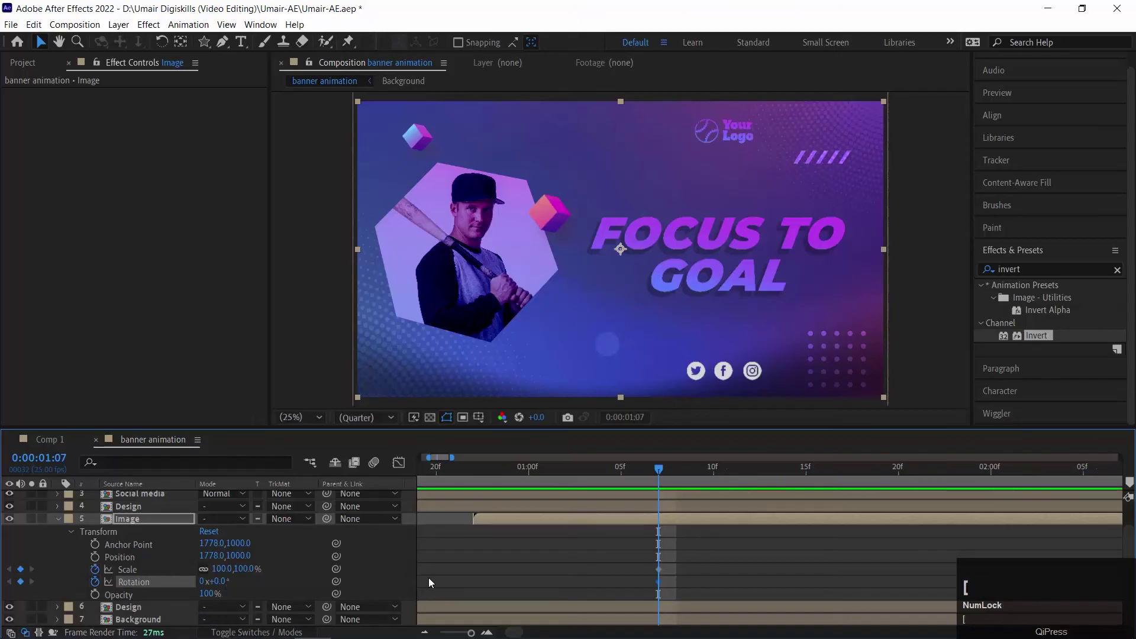
- Try trimming the Image layer's in point to 0:00:01:07, and undo the trim
{"action": "key", "text": "ctrl+z"}
{"action": "key", "text": "alt+bracketleft"}
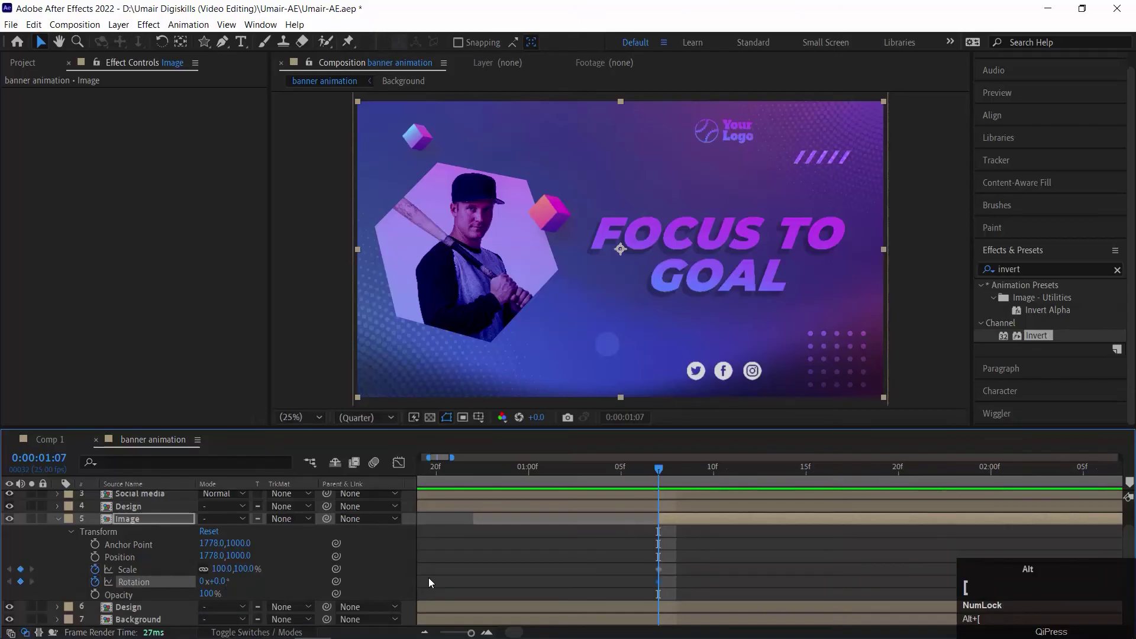
{"action": "key", "text": "ctrl+z"}
- Go to 0:00:00:22 and move the Image layer's anchor point to the centre of the player picture, at about 766, 1008
{"action": "left_click_drag", "start_coordinate": [502, 471], "coordinate": [474, 471]}
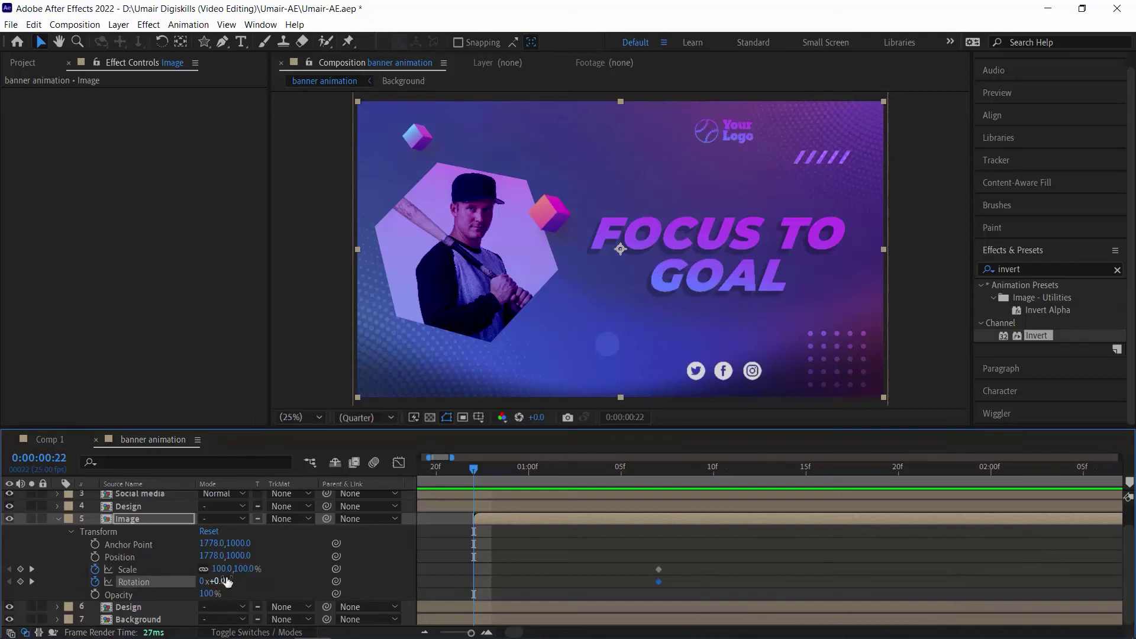
{"action": "left_click_drag", "start_coordinate": [224, 570], "coordinate": [167, 572]}
{"action": "key", "text": "ctrl+z"}
{"action": "left_click", "coordinate": [181, 41]}
{"action": "left_click_drag", "start_coordinate": [620, 248], "coordinate": [470, 249]}
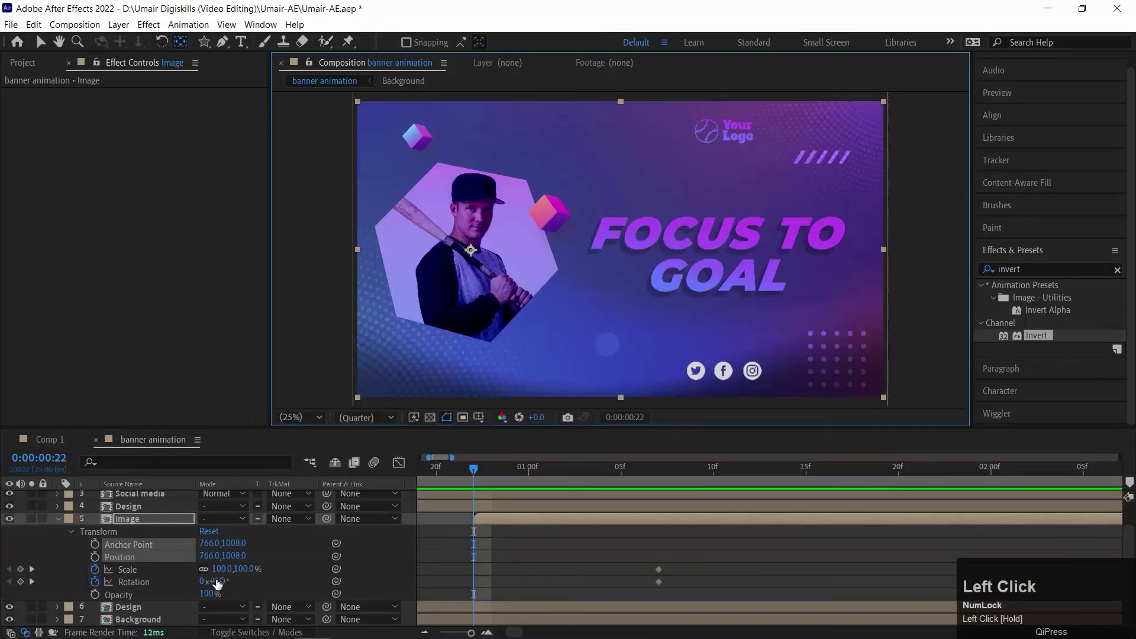
- Set the Image layer's Scale to 2% and add a Rotation keyframe at 0:00:00:22
{"action": "left_click_drag", "start_coordinate": [224, 569], "coordinate": [163, 583]}
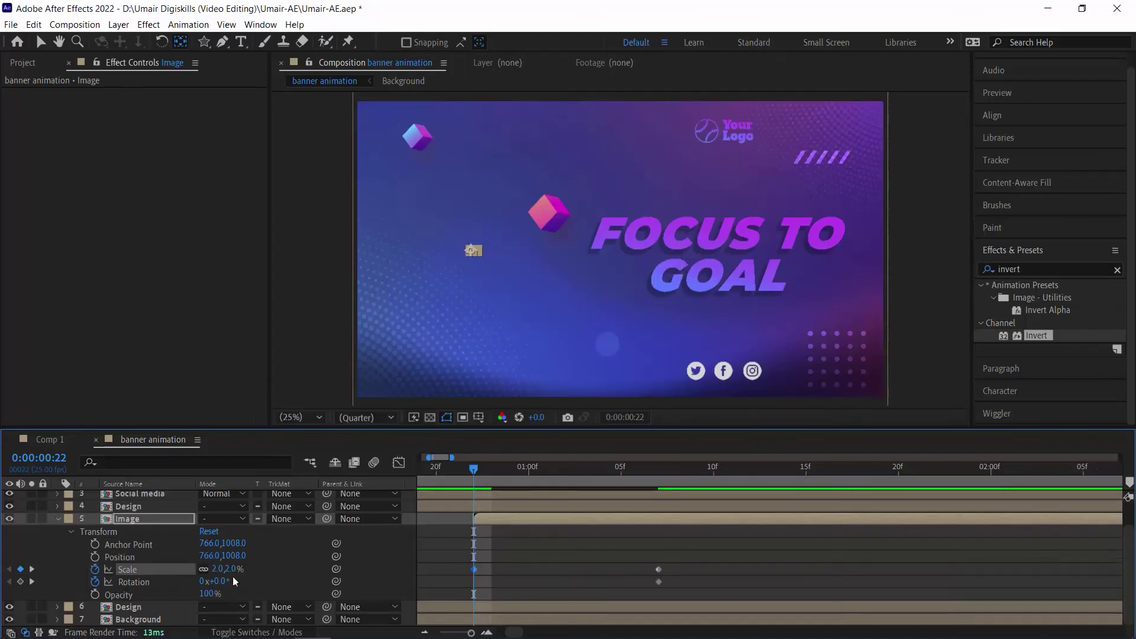
{"action": "left_click", "coordinate": [24, 583]}
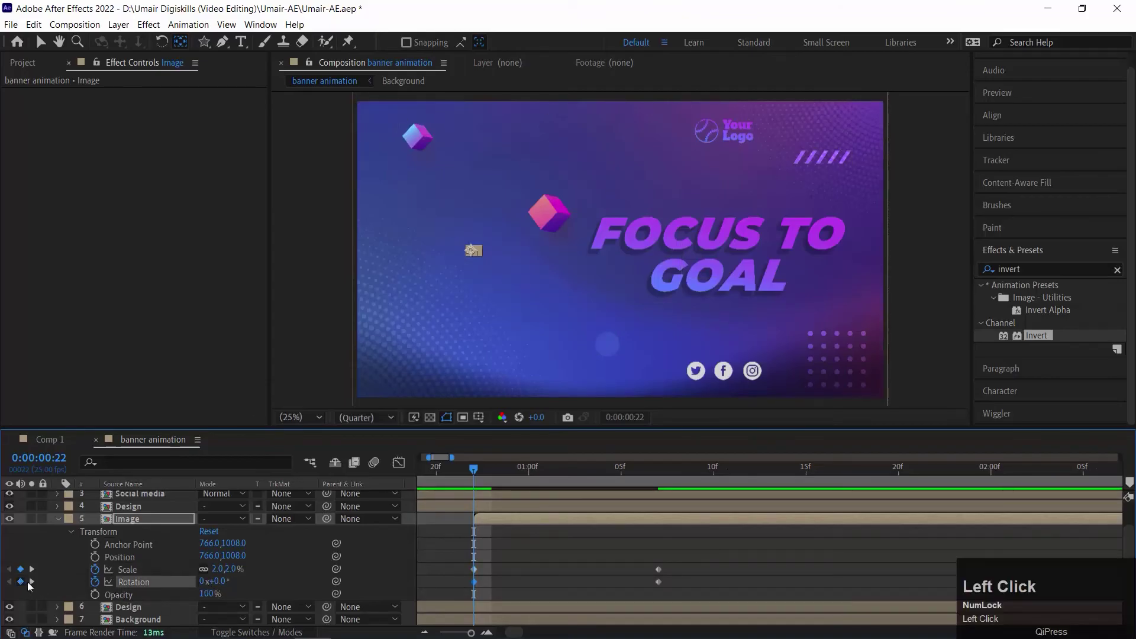
{"action": "left_click_drag", "start_coordinate": [504, 469], "coordinate": [580, 473]}
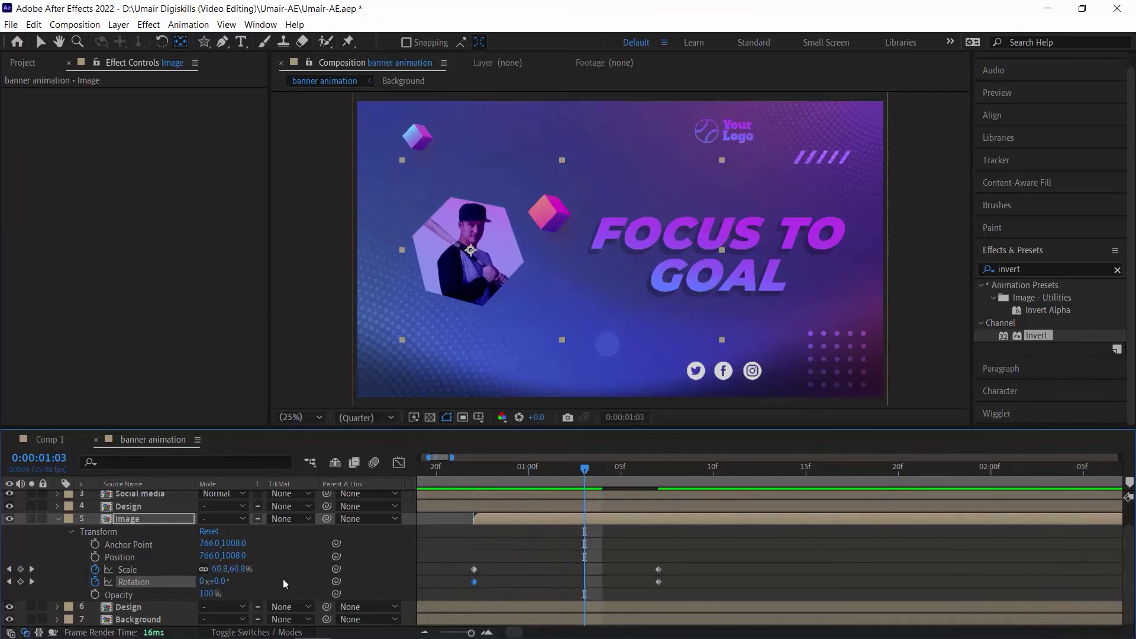
- Shift the Image layer's end Rotation keyframe to 0:00:01:02 and set the Rotation at 0:00:00:22 to 218°
{"action": "left_click_drag", "start_coordinate": [657, 581], "coordinate": [566, 581]}
{"action": "left_click_drag", "start_coordinate": [552, 474], "coordinate": [473, 492]}
{"action": "left_click_drag", "start_coordinate": [222, 584], "coordinate": [273, 580]}
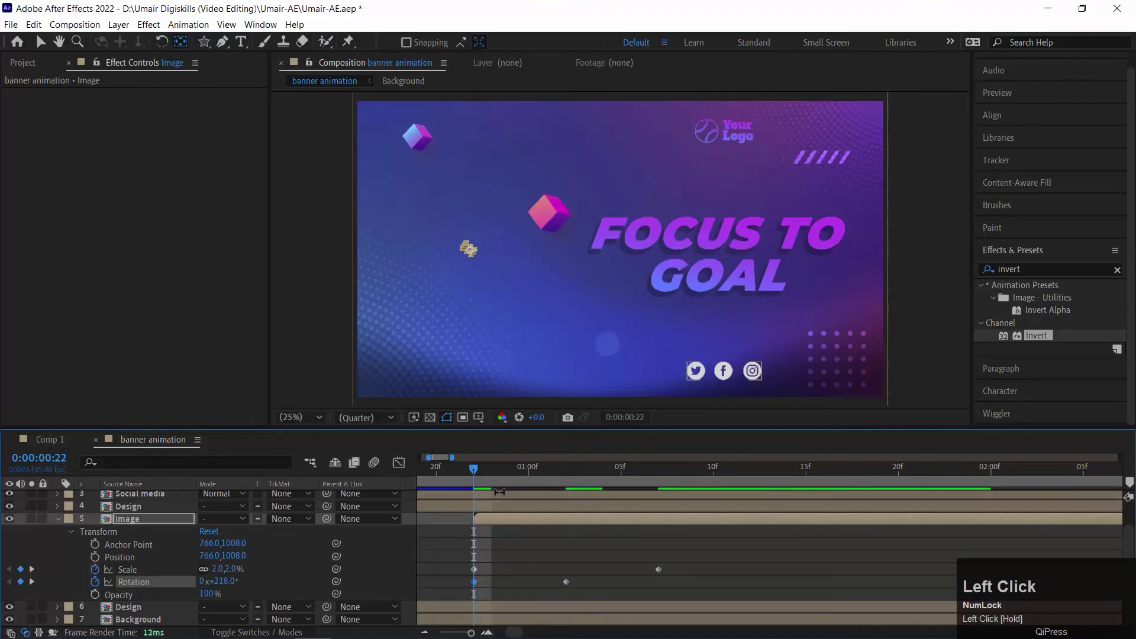
- Preview the Image layer's scale and rotation animation, then return to 0:00:00:22
{"action": "key", "text": "Num_Lock"}
{"action": "key", "text": "space"}
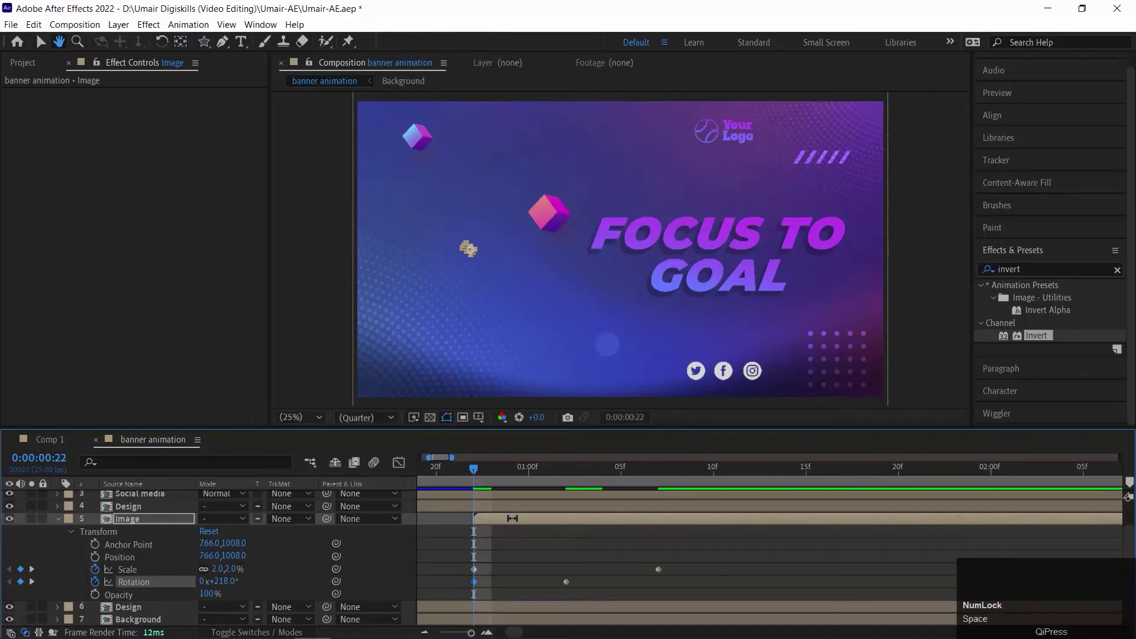
{"action": "left_click", "coordinate": [486, 486]}
{"action": "key", "text": "space"}
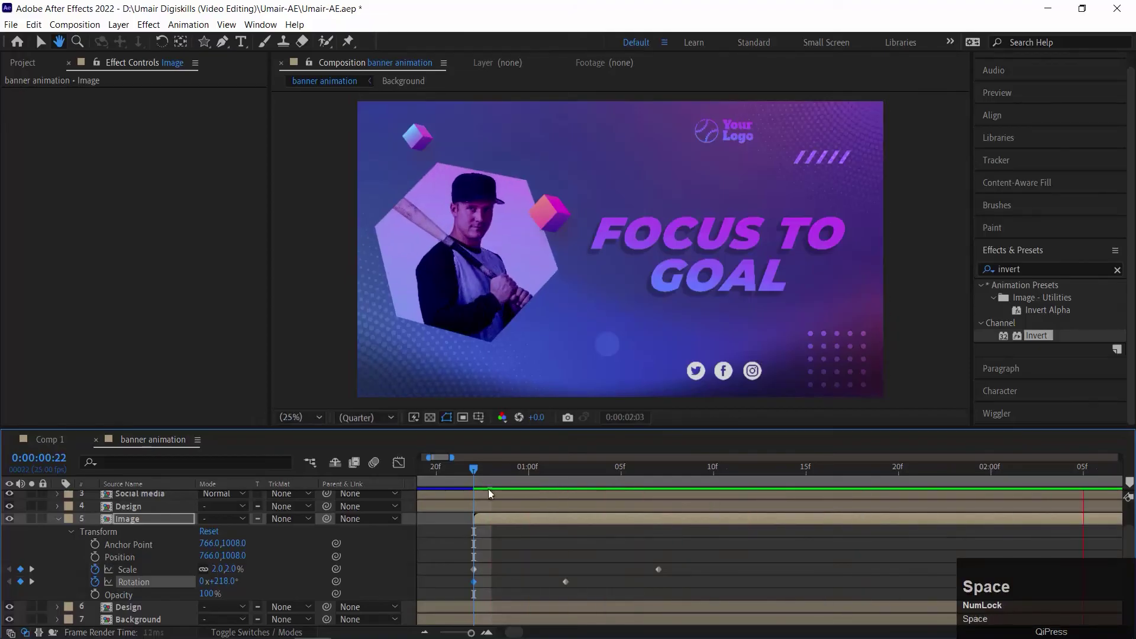
{"action": "left_click", "coordinate": [473, 469]}
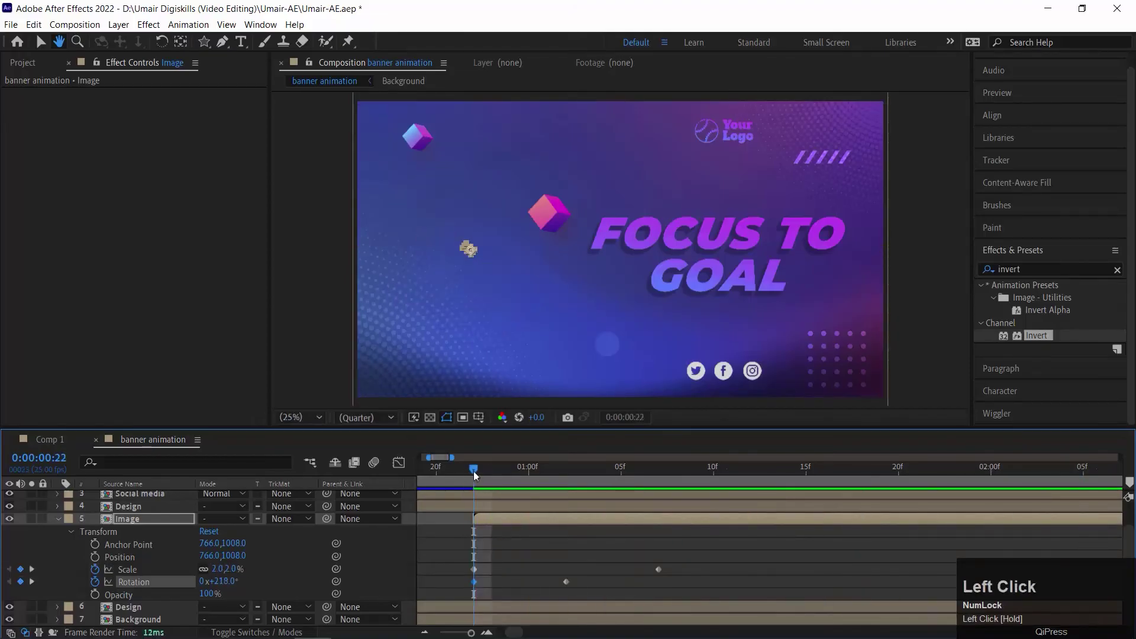
- Step frame by frame from 0:00:00:22 to 0:00:01:08 to examine how the player picture scales and rotates in
{"action": "key", "text": "ctrl"}
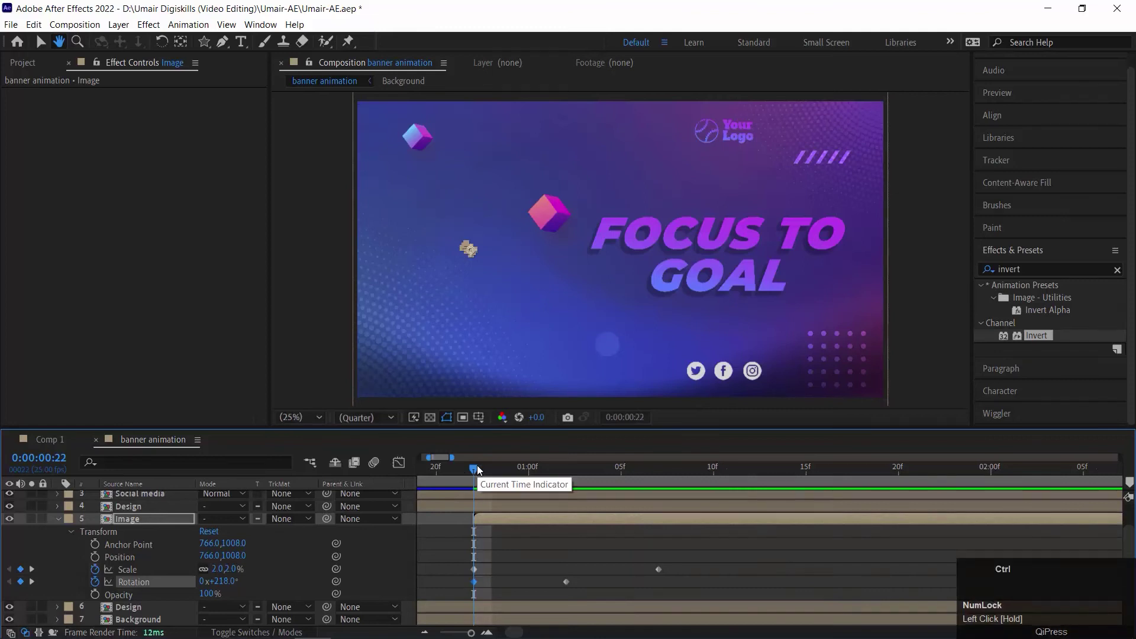
{"action": "key", "text": "ctrl+Right"}
{"action": "key", "text": "ctrl+Right"}
{"action": "key", "text": "ctrl+Right"}
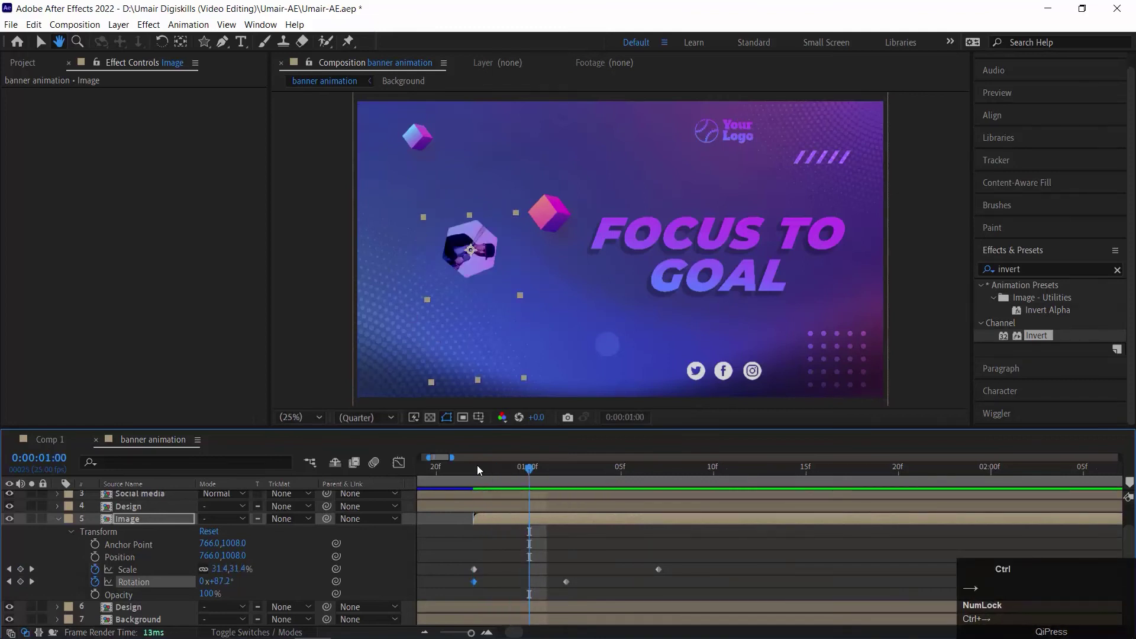
{"action": "key", "text": "ctrl+Left"}
{"action": "key", "text": "ctrl+Left"}
{"action": "key", "text": "ctrl+Left"}
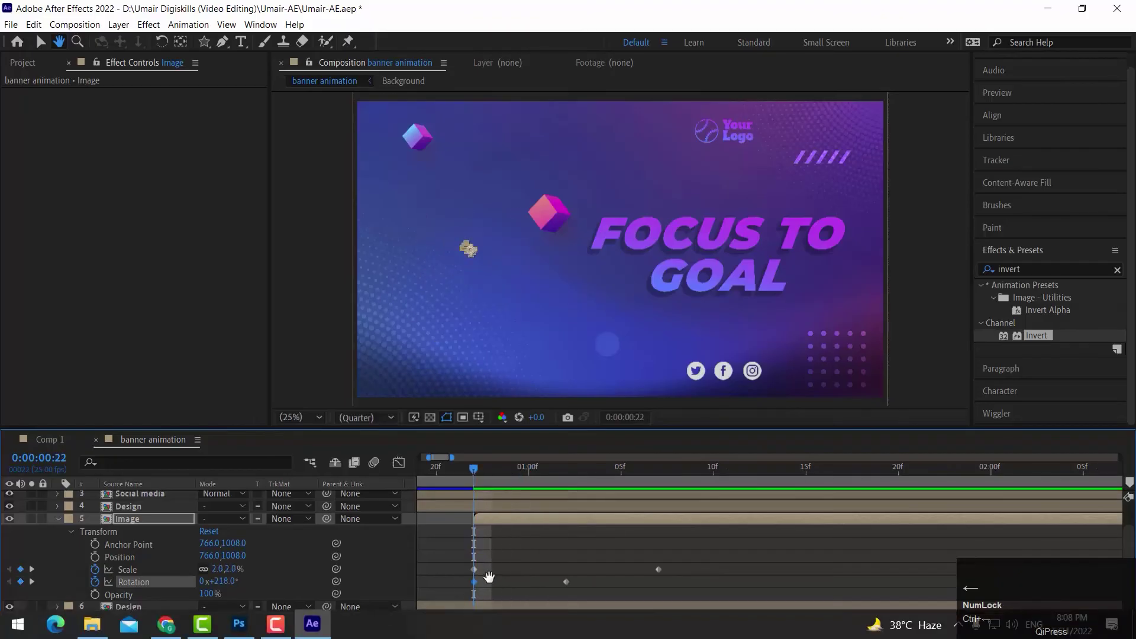
{"action": "key", "text": "v"}
{"action": "key", "text": "ctrl+Right"}
{"action": "key", "text": "ctrl+Right"}
{"action": "key", "text": "ctrl+Right"}
{"action": "key", "text": "ctrl+Right"}
{"action": "key", "text": "ctrl+Right"}
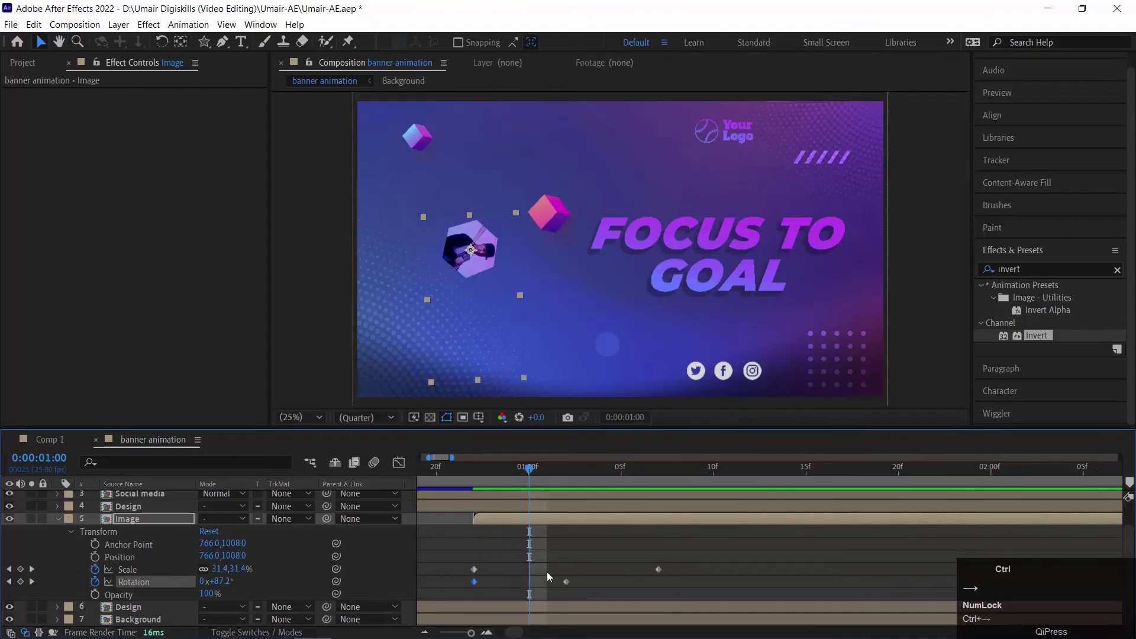
{"action": "key", "text": "ctrl+Right"}
{"action": "key", "text": "ctrl+Right"}
{"action": "key", "text": "ctrl+Right"}
{"action": "key", "text": "ctrl+Right"}
{"action": "key", "text": "ctrl+Right"}
{"action": "key", "text": "ctrl+Right"}
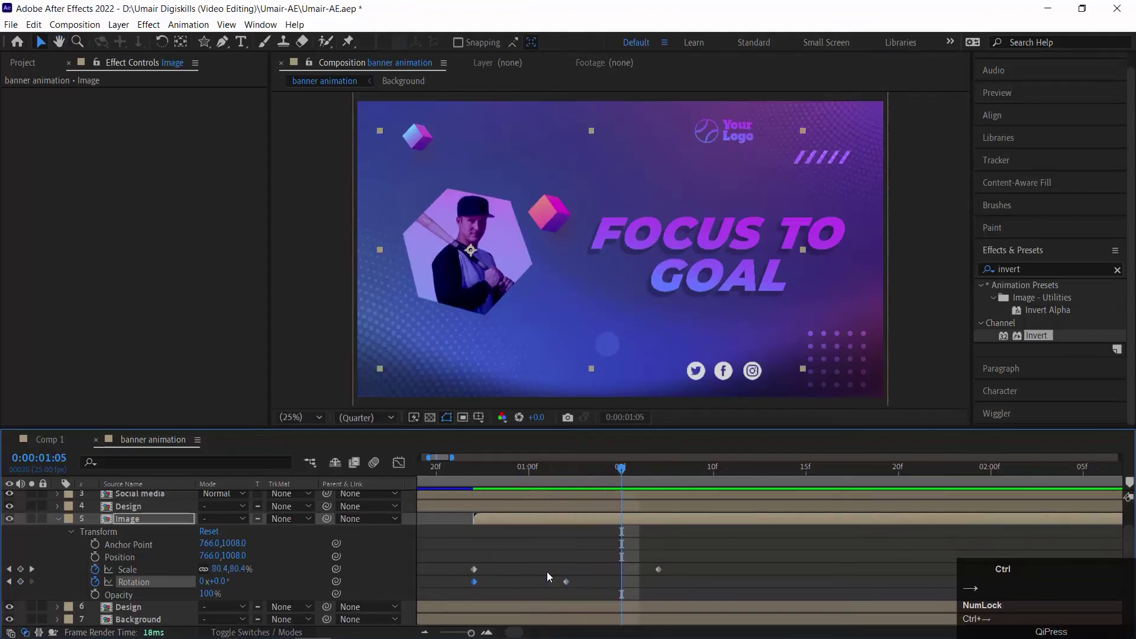
- Align the Image layer's end Rotation keyframe with the Scale keyframe at 0:00:01:07 and preview the animation
{"action": "left_click_drag", "start_coordinate": [568, 583], "coordinate": [658, 584]}
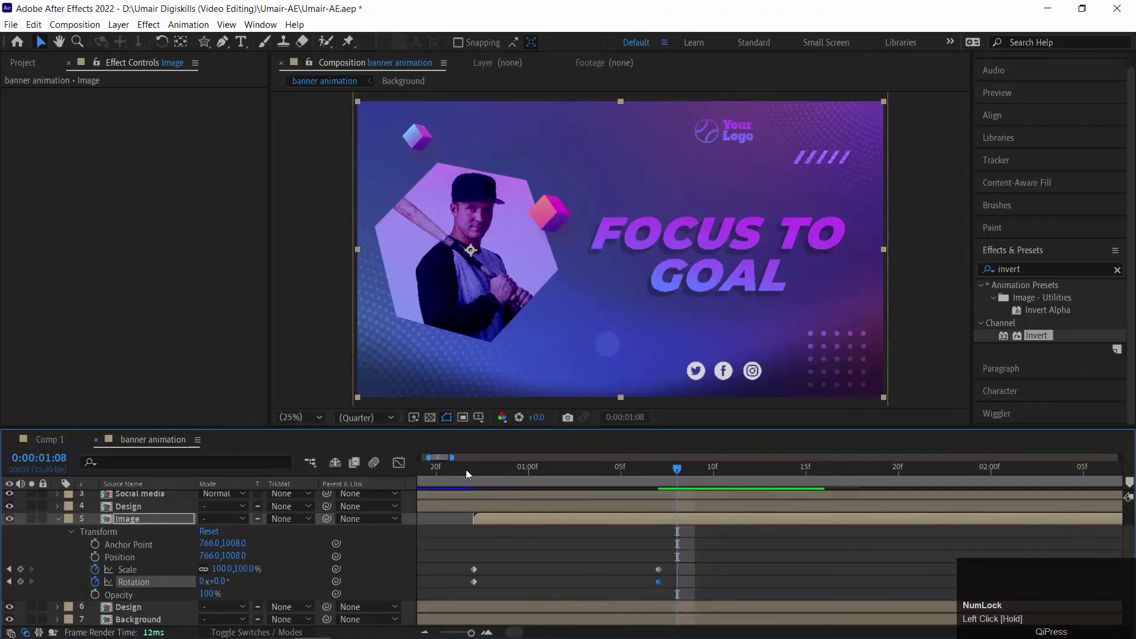
{"action": "left_click", "coordinate": [471, 470]}
{"action": "key", "text": "space"}
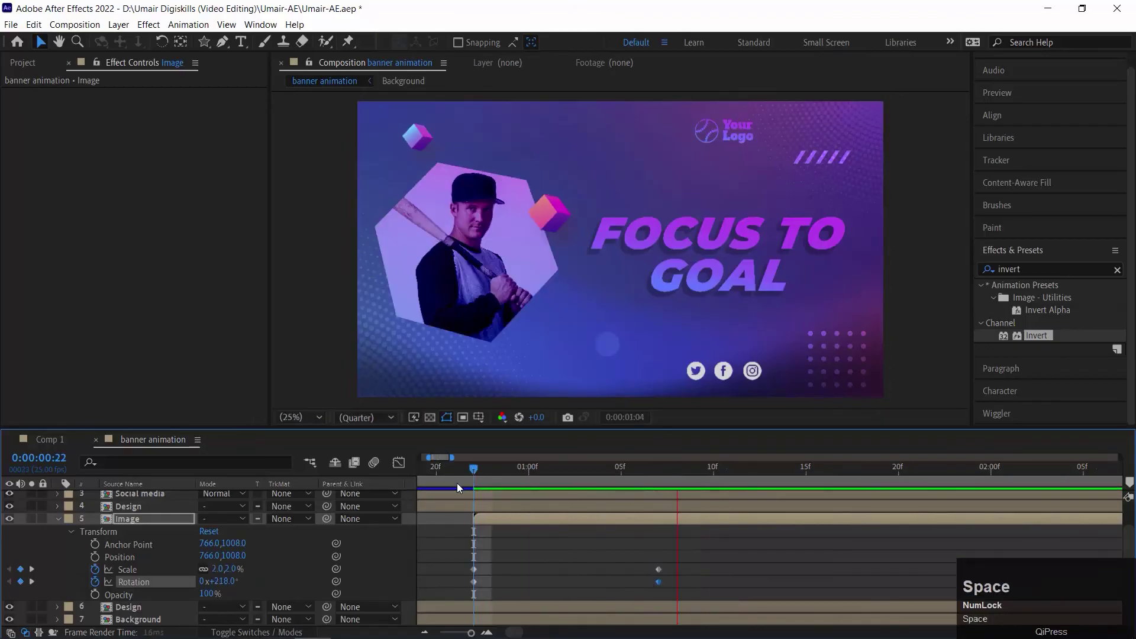
{"action": "left_click_drag", "start_coordinate": [491, 473], "coordinate": [460, 471]}
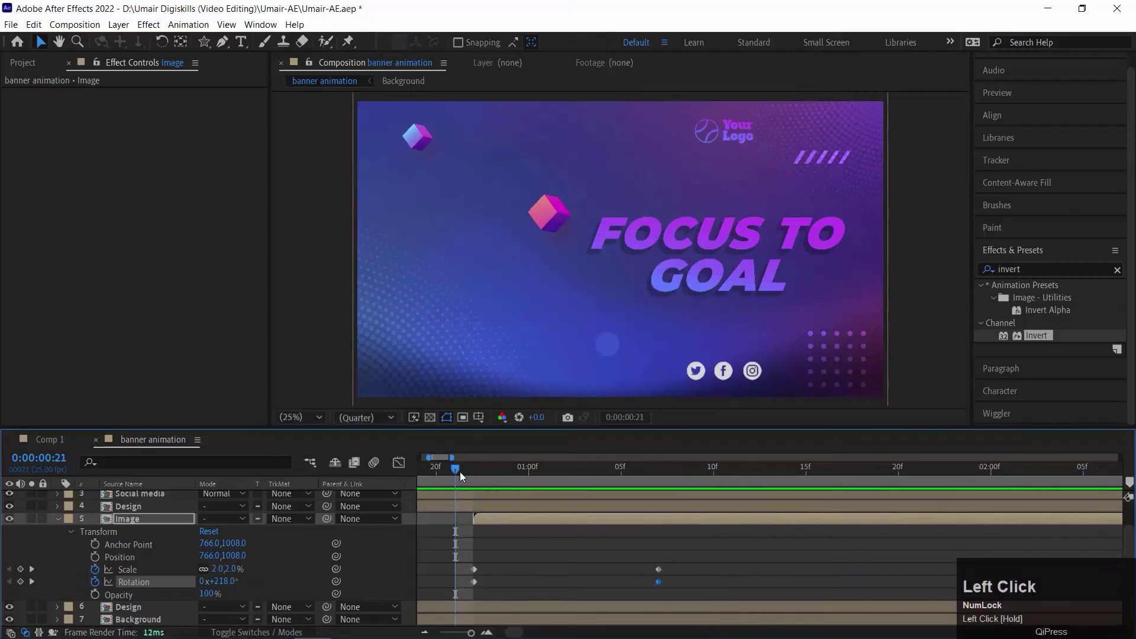
{"action": "key", "text": "space"}
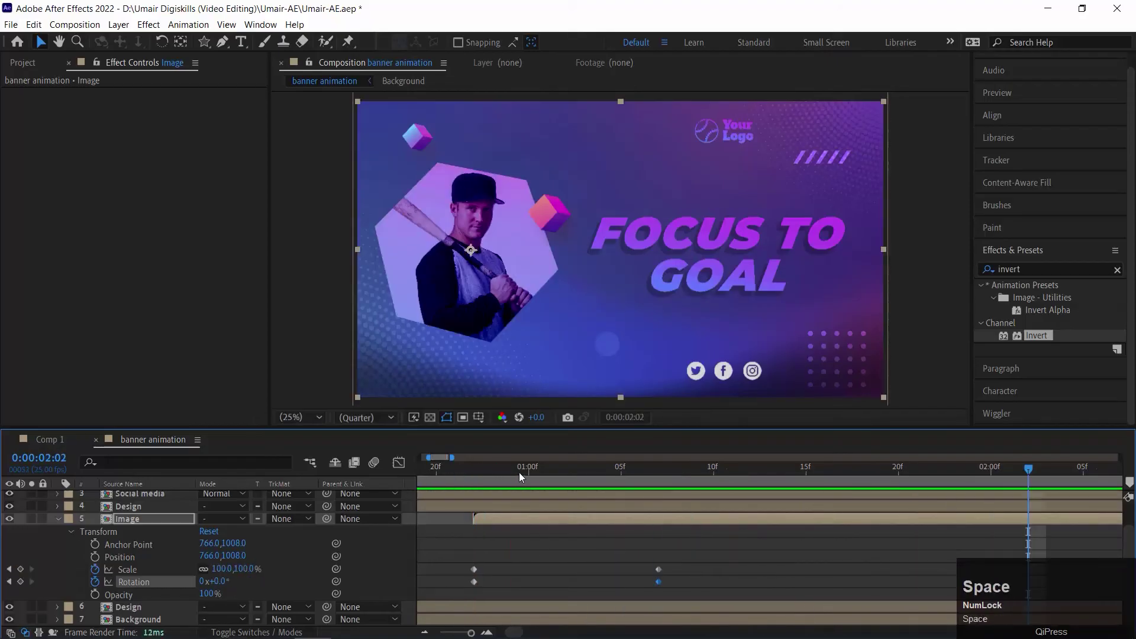
- Preview the whole composition from the beginning and scrub to 0:00:01:14
{"action": "scroll", "coordinate": [517, 472], "scroll_direction": "down", "scroll_amount": 3}
{"action": "key", "text": "Home"}
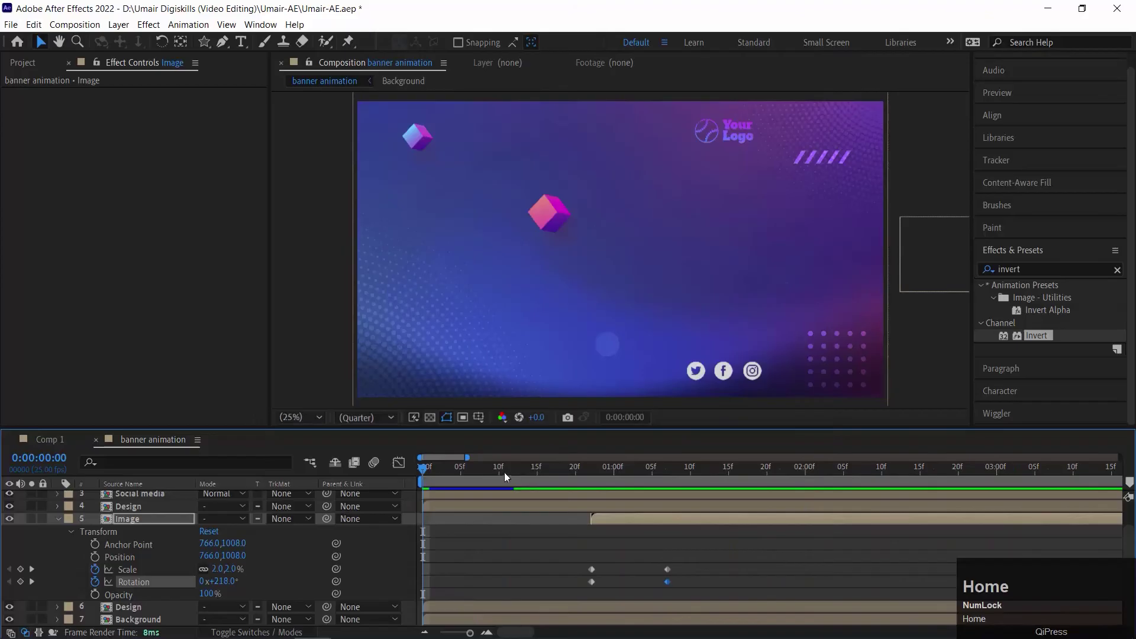
{"action": "key", "text": "space"}
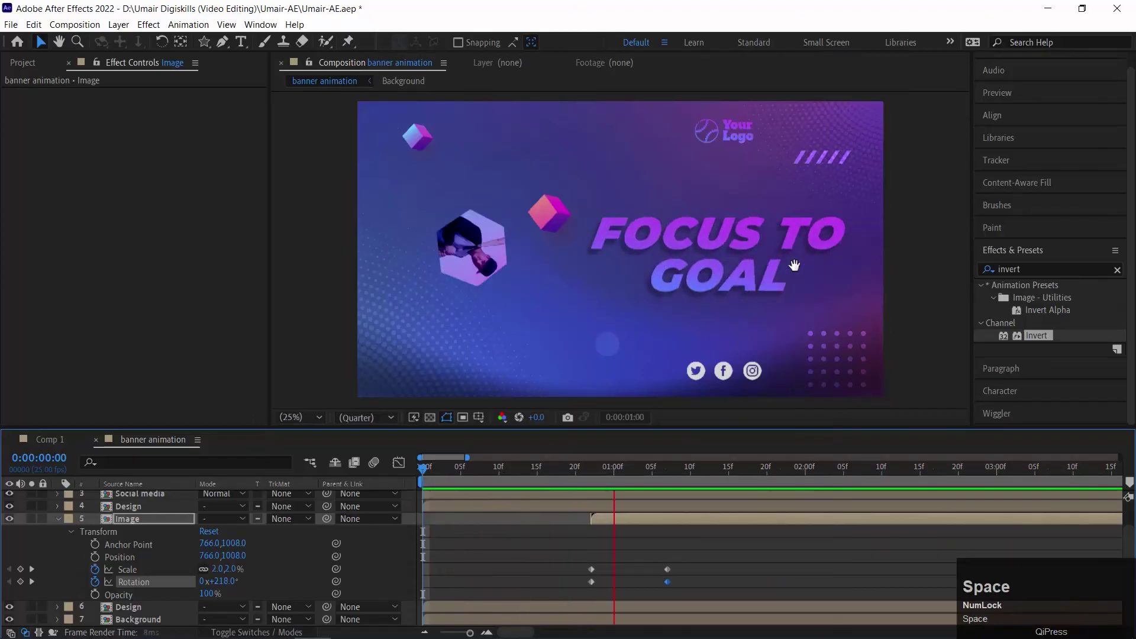
{"action": "key", "text": "space"}
{"action": "left_click_drag", "start_coordinate": [544, 468], "coordinate": [722, 469]}
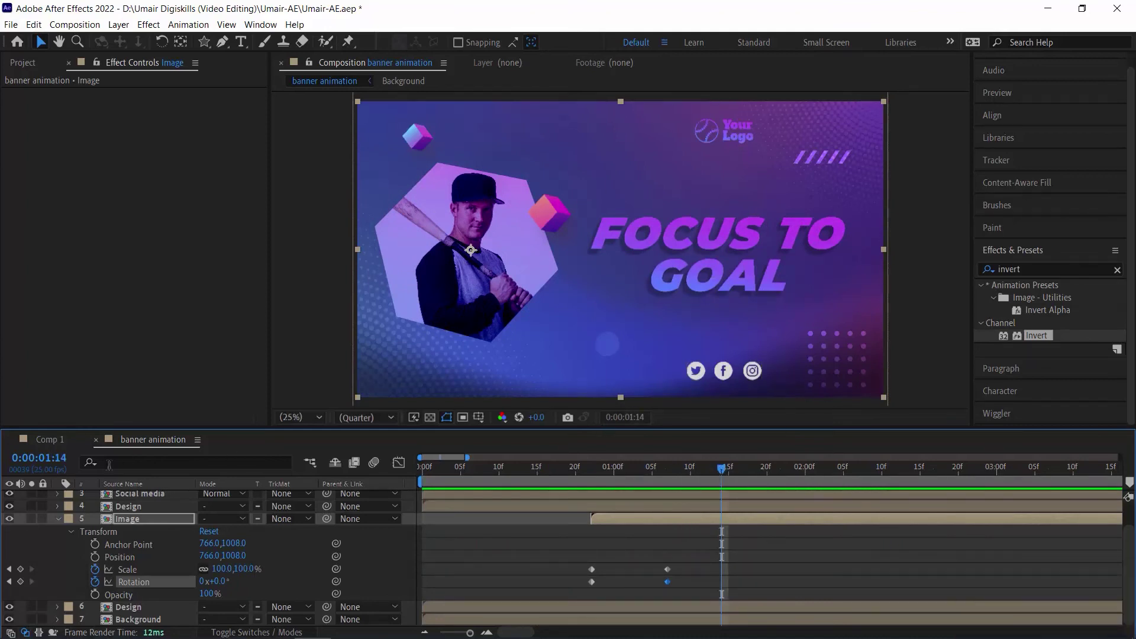
- Collapse the Image layer's properties, select the Social media layer and toggle its visibility off and back on
{"action": "left_click", "coordinate": [57, 518]}
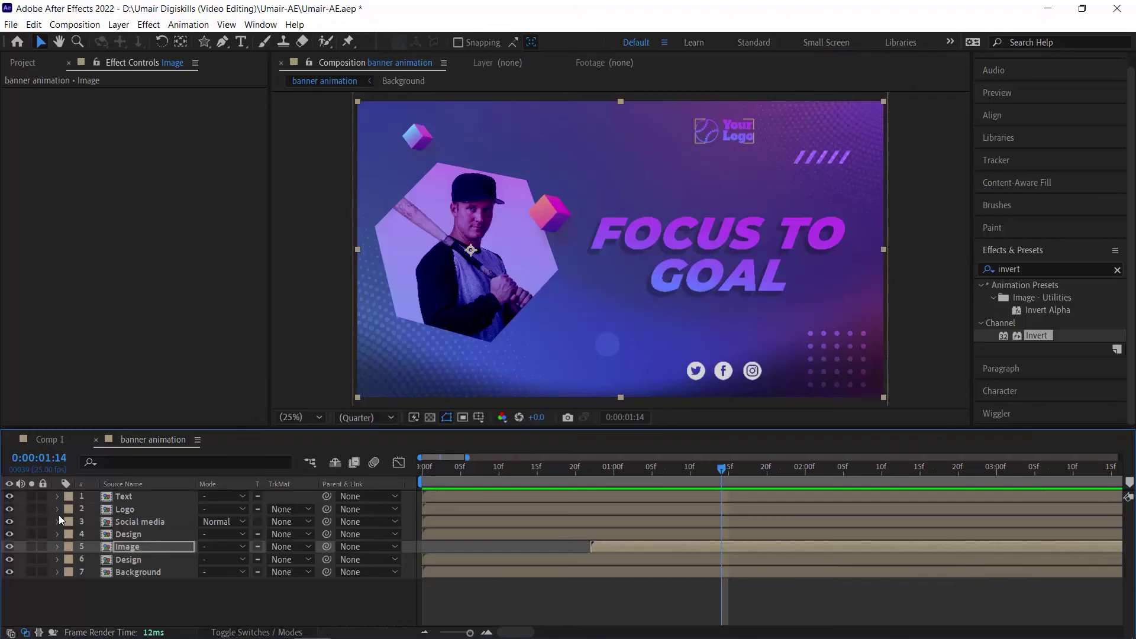
{"action": "key", "text": "space"}
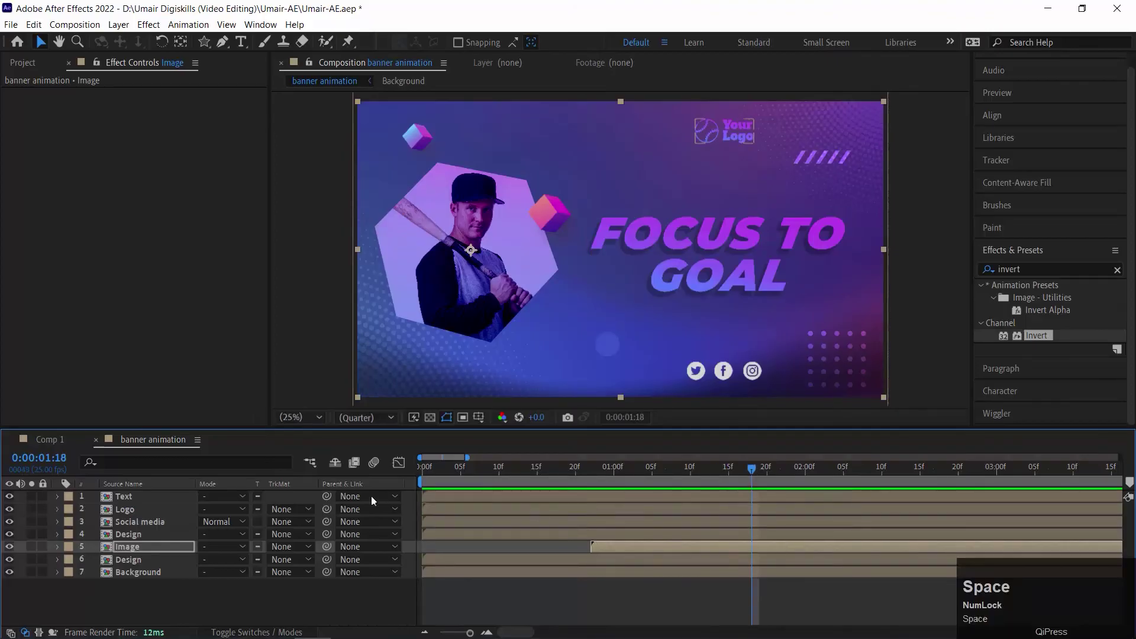
{"action": "left_click", "coordinate": [720, 374]}
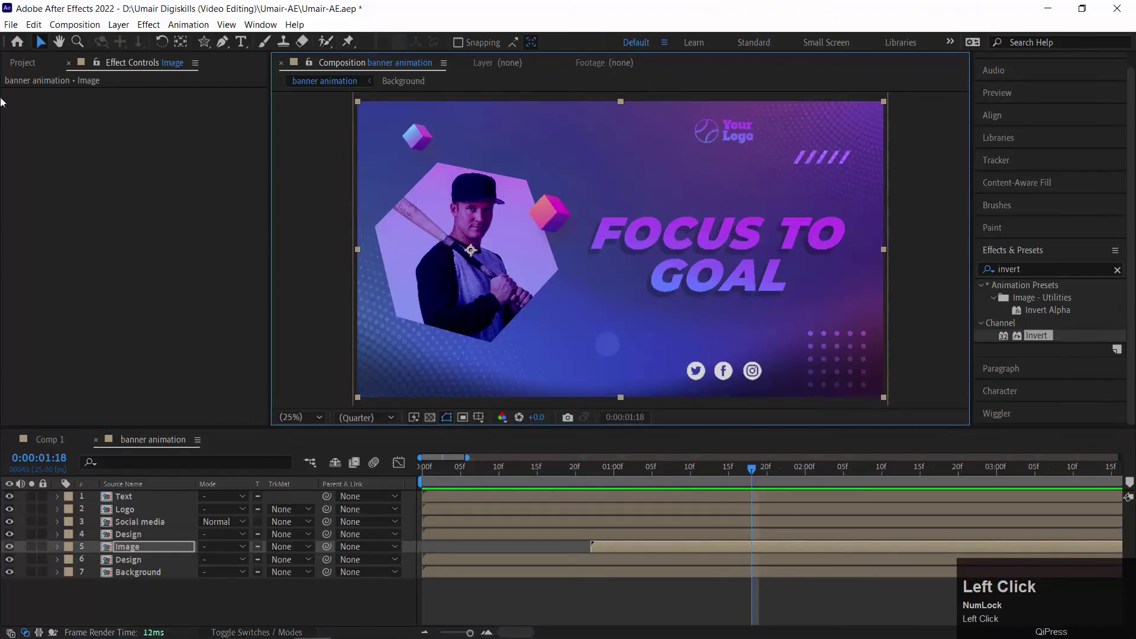
{"action": "left_click", "coordinate": [727, 372]}
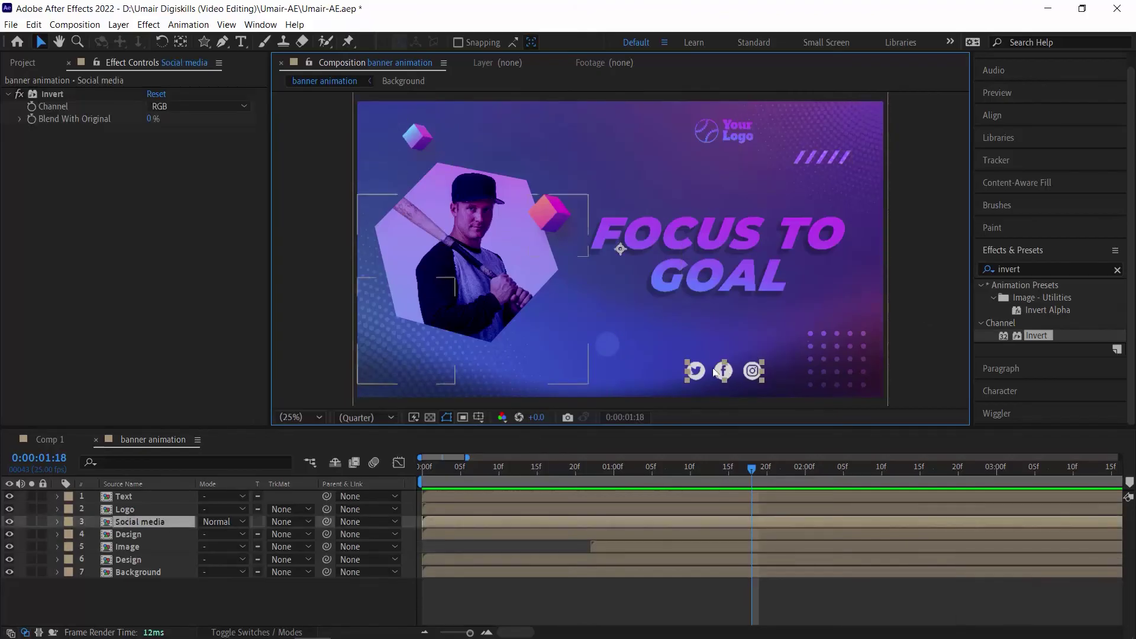
{"action": "left_click", "coordinate": [11, 524]}
{"action": "left_click", "coordinate": [11, 524]}
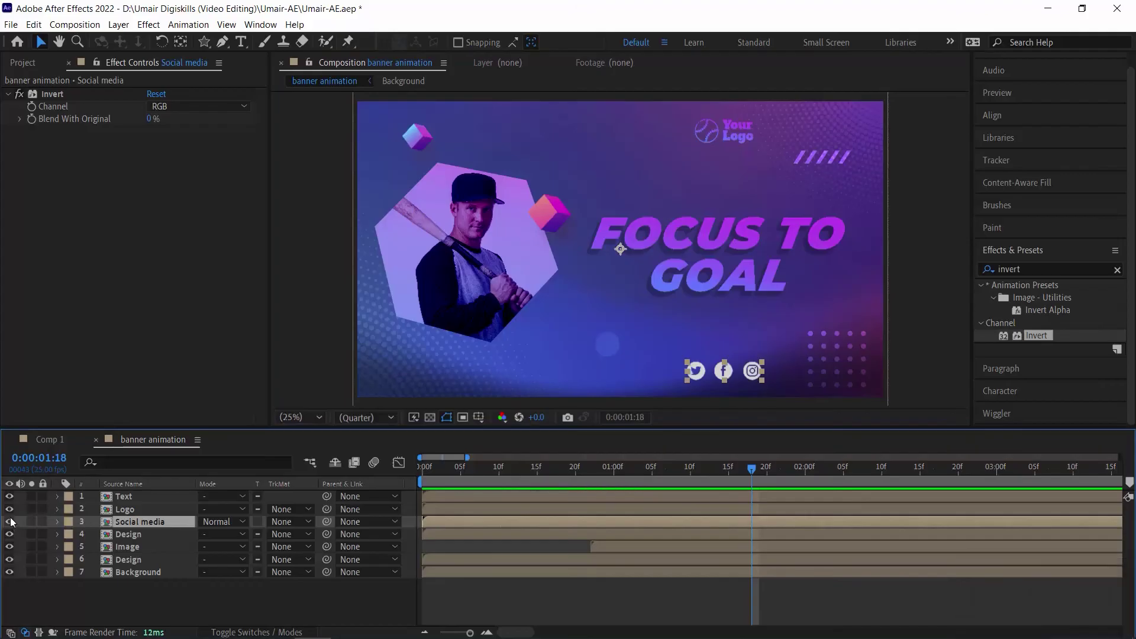
- Expand the Social media layer's Transform properties and add an Opacity keyframe at 0:00:00:22
{"action": "left_click", "coordinate": [56, 522]}
{"action": "left_click_drag", "start_coordinate": [695, 463], "coordinate": [589, 474]}
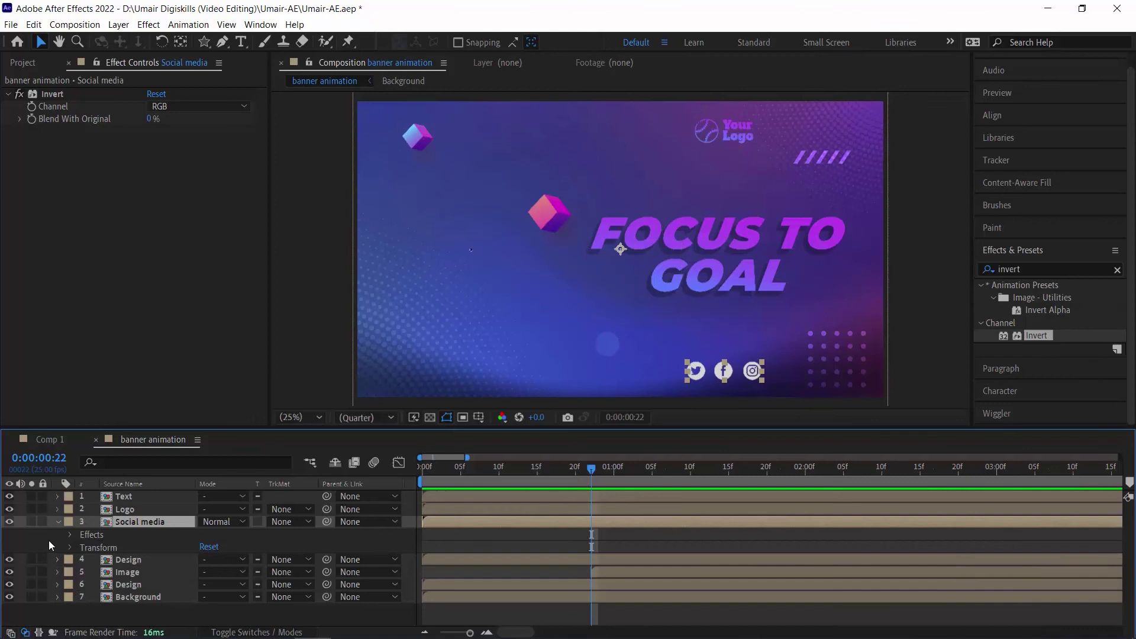
{"action": "left_click", "coordinate": [69, 548]}
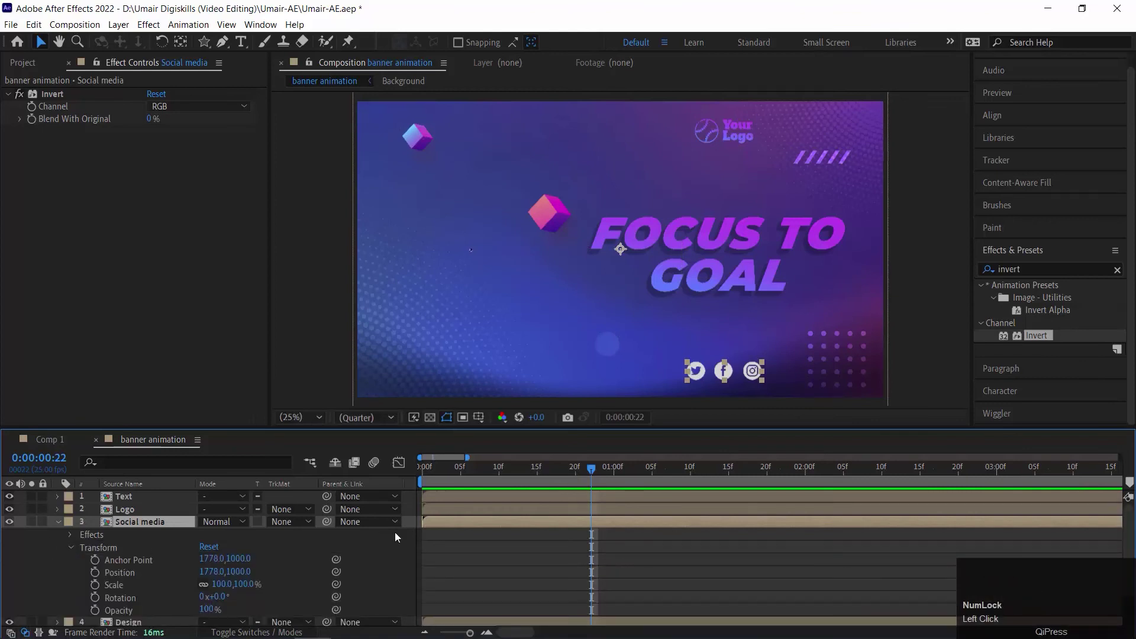
{"action": "left_click", "coordinate": [95, 610]}
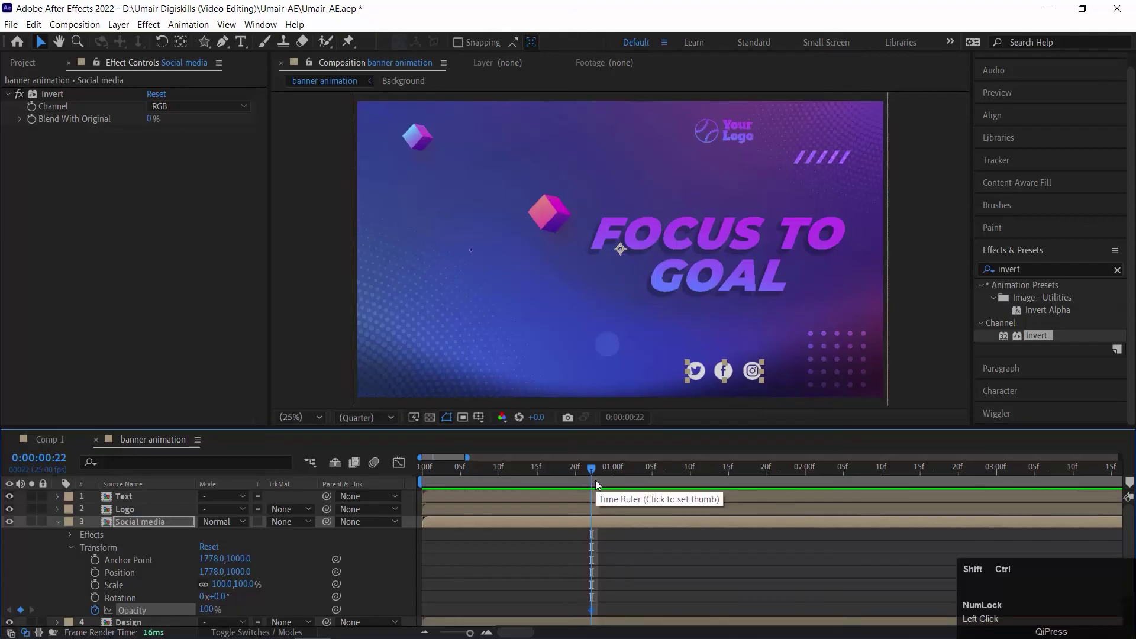
- Add a 100% Opacity keyframe for the Social media layer at 0:00:01:07 and set its Opacity at 0:00:00:22 to 0%
{"action": "key", "text": "ctrl+shift+Right"}
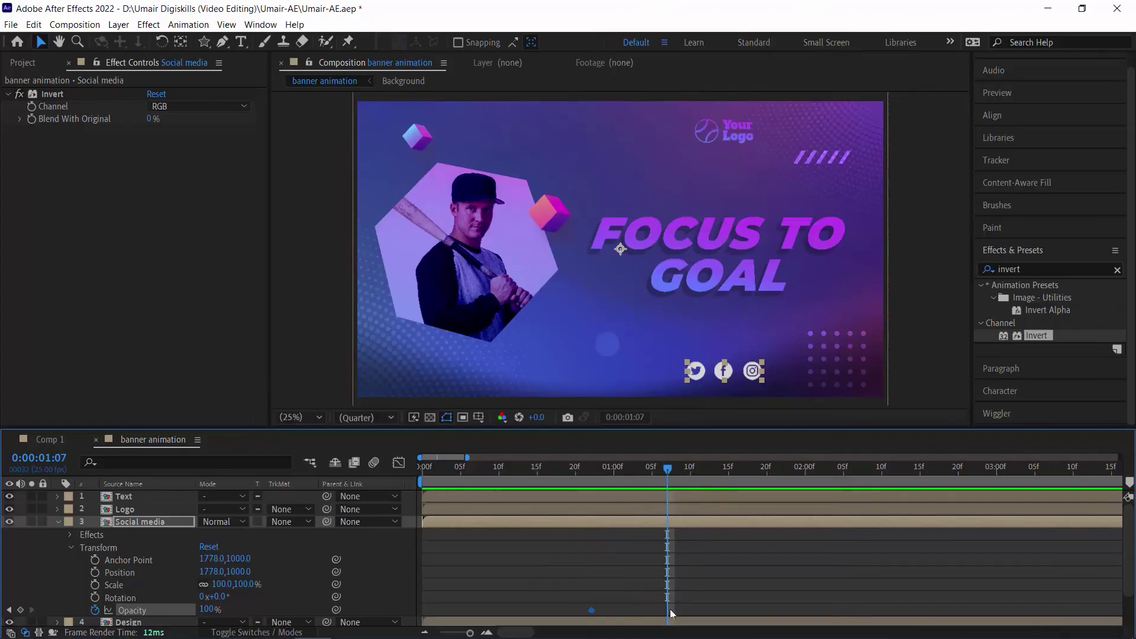
{"action": "left_click", "coordinate": [20, 610]}
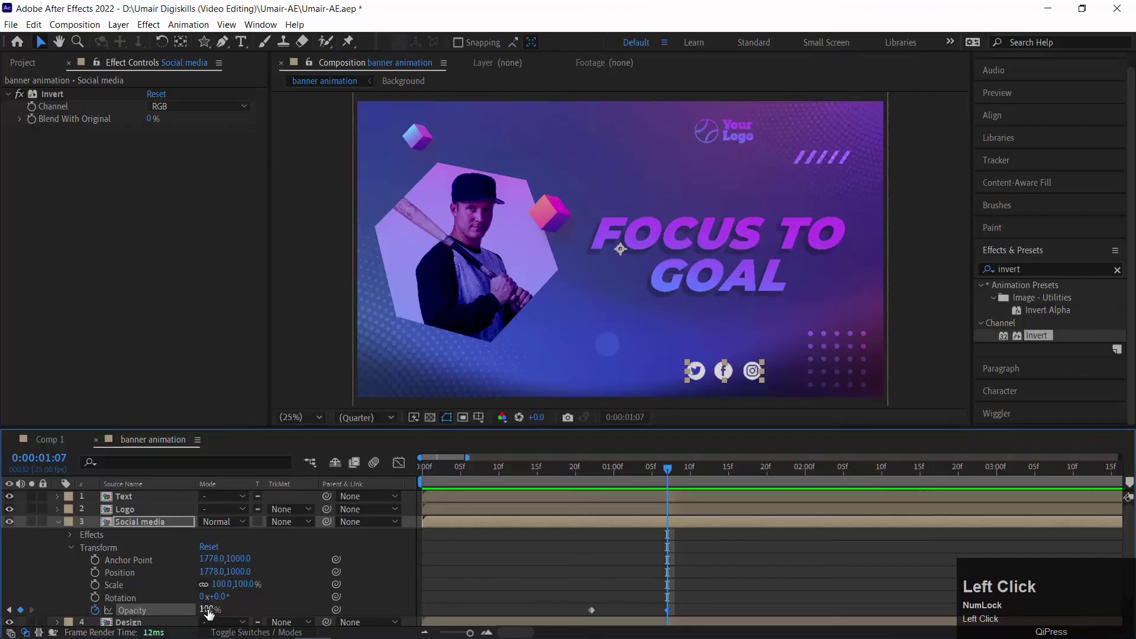
{"action": "left_click_drag", "start_coordinate": [669, 474], "coordinate": [589, 481]}
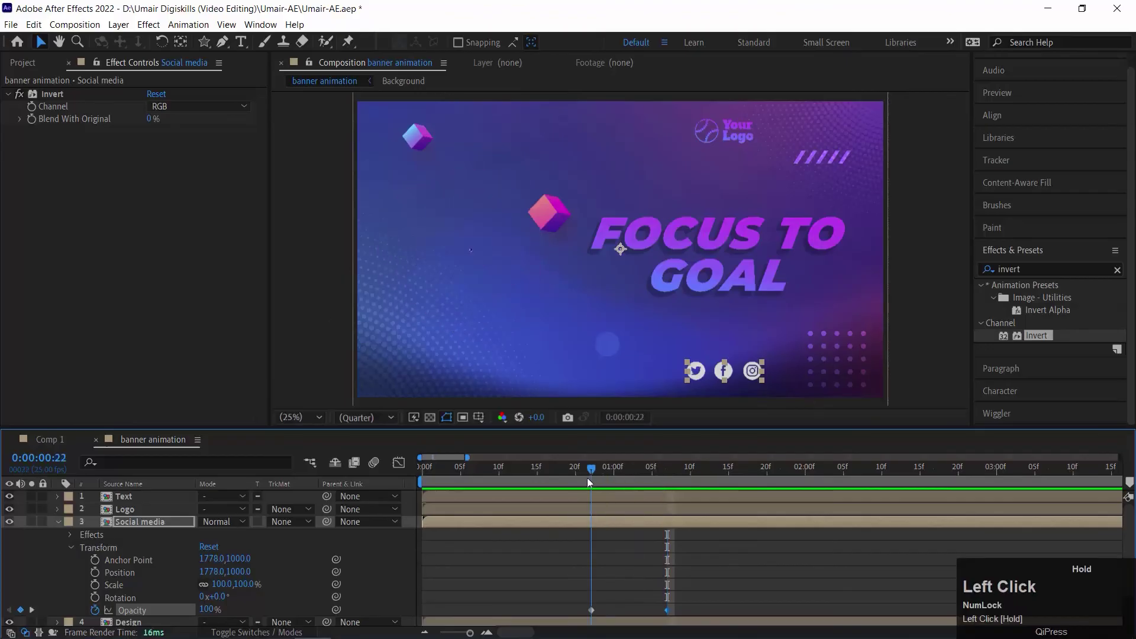
{"action": "left_click", "coordinate": [207, 610]}
{"action": "type", "text": "0"}
{"action": "key", "text": "Return"}
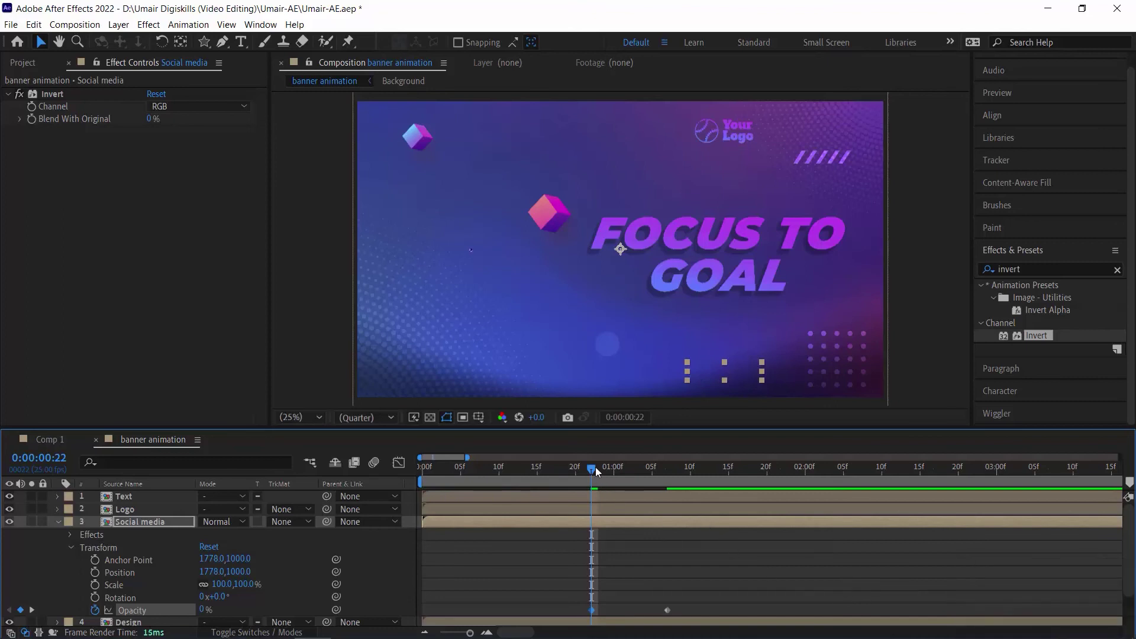
- Step frame by frame through the Social media layer's Opacity keyframes to check the icons' fade-in
{"action": "key", "text": "ctrl+Right"}
{"action": "key", "text": "ctrl+Right"}
{"action": "key", "text": "ctrl+Right"}
{"action": "key", "text": "ctrl+Right"}
{"action": "key", "text": "ctrl+Right"}
{"action": "key", "text": "ctrl+Right"}
{"action": "key", "text": "ctrl+Right"}
{"action": "key", "text": "ctrl+Right"}
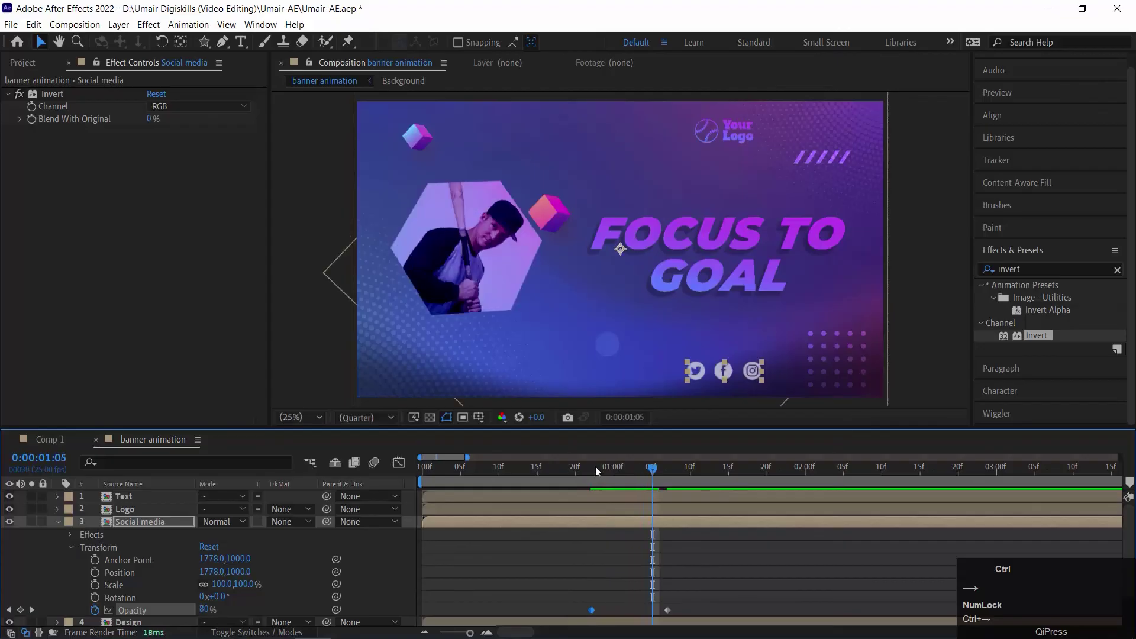
{"action": "key", "text": "ctrl+Right"}
{"action": "key", "text": "ctrl+Right"}
{"action": "key", "text": "ctrl+Right"}
{"action": "key", "text": "ctrl+Right"}
{"action": "key", "text": "ctrl+Left"}
{"action": "key", "text": "ctrl+Left"}
{"action": "key", "text": "ctrl+Left"}
{"action": "key", "text": "ctrl+Left"}
{"action": "key", "text": "ctrl+Left"}
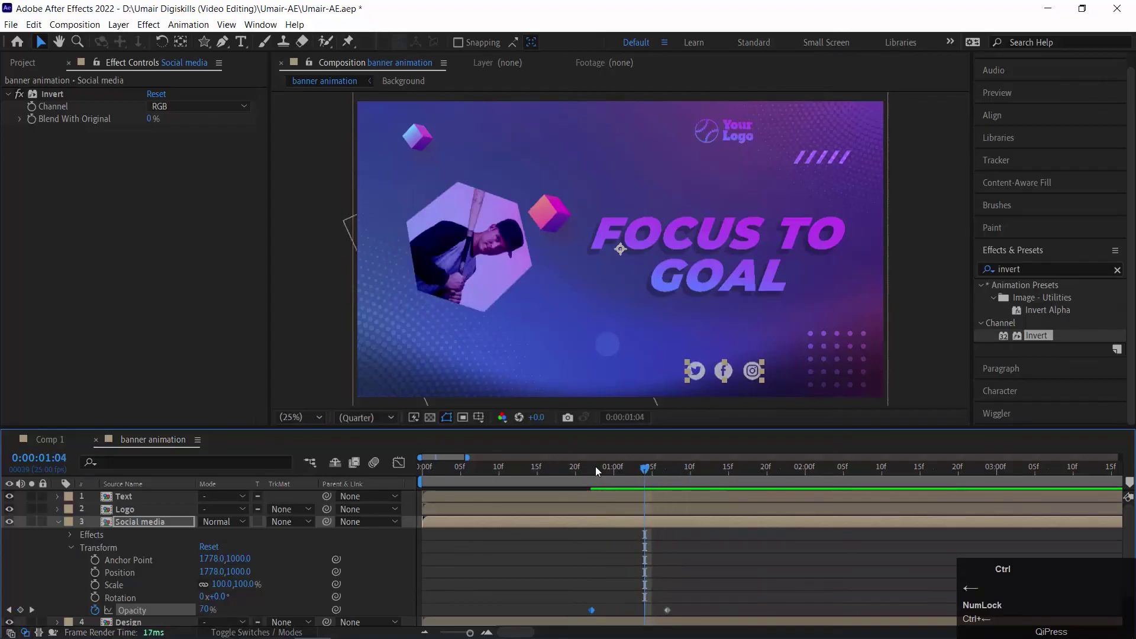
- Play the animation from the start and scrub through the image and social media reveals to compare their timing
{"action": "key", "text": "Home"}
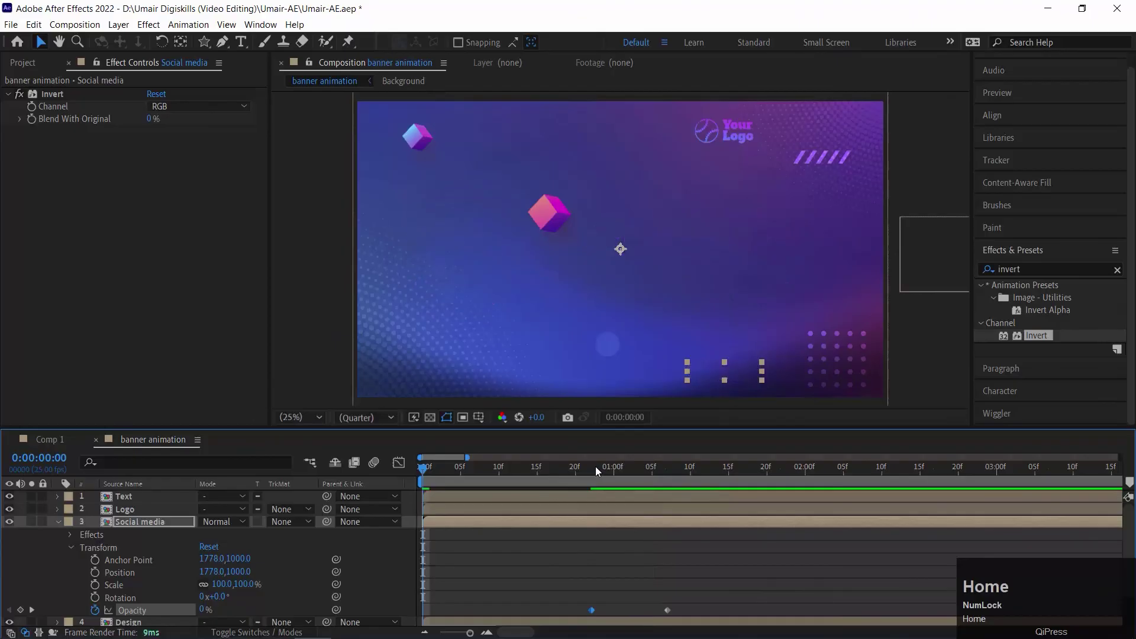
{"action": "key", "text": "space"}
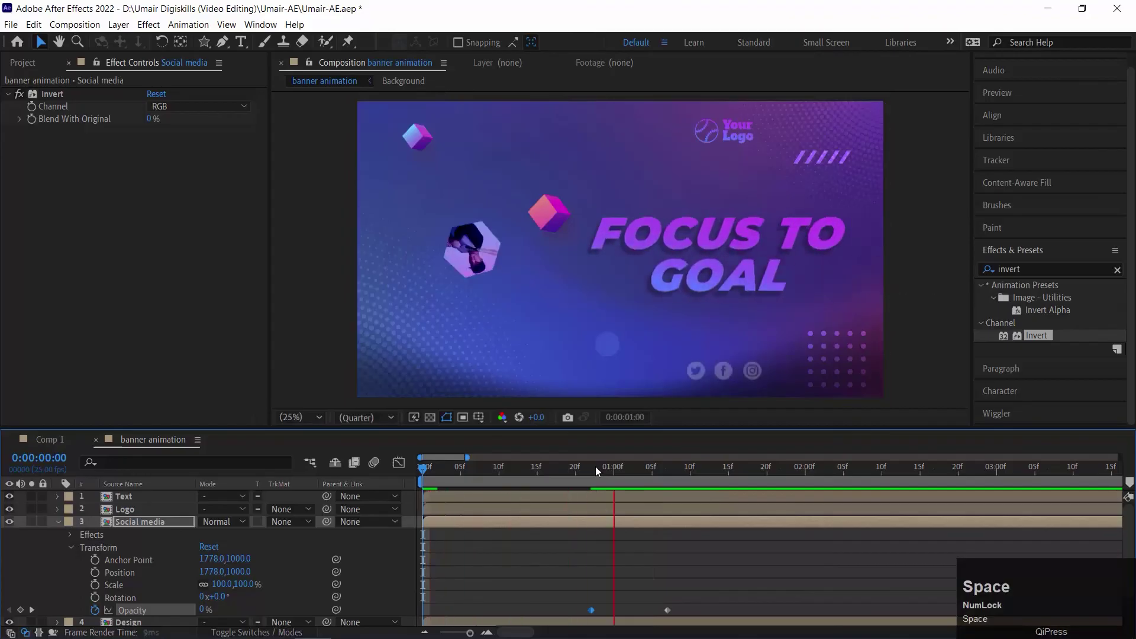
{"action": "key", "text": "space"}
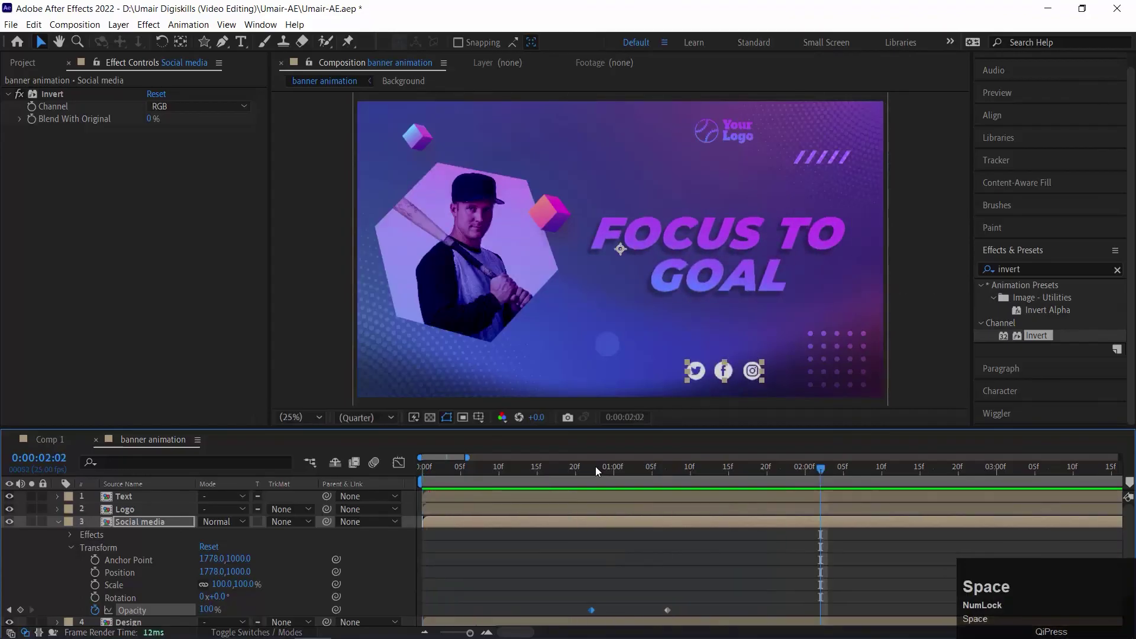
{"action": "left_click_drag", "start_coordinate": [595, 465], "coordinate": [615, 466]}
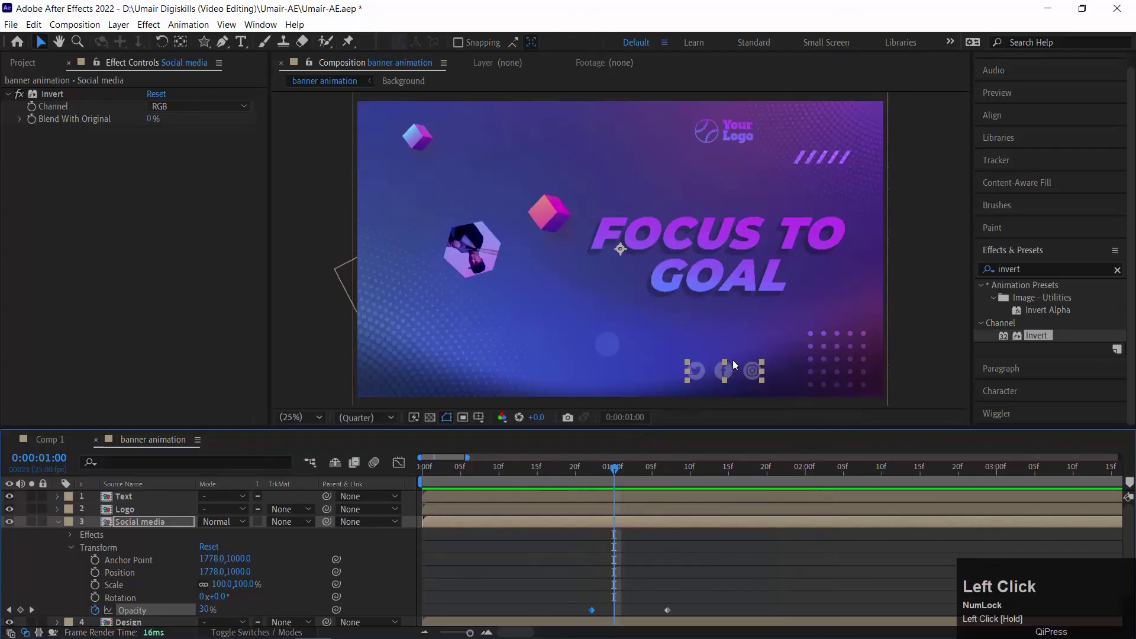
{"action": "left_click", "coordinate": [599, 467]}
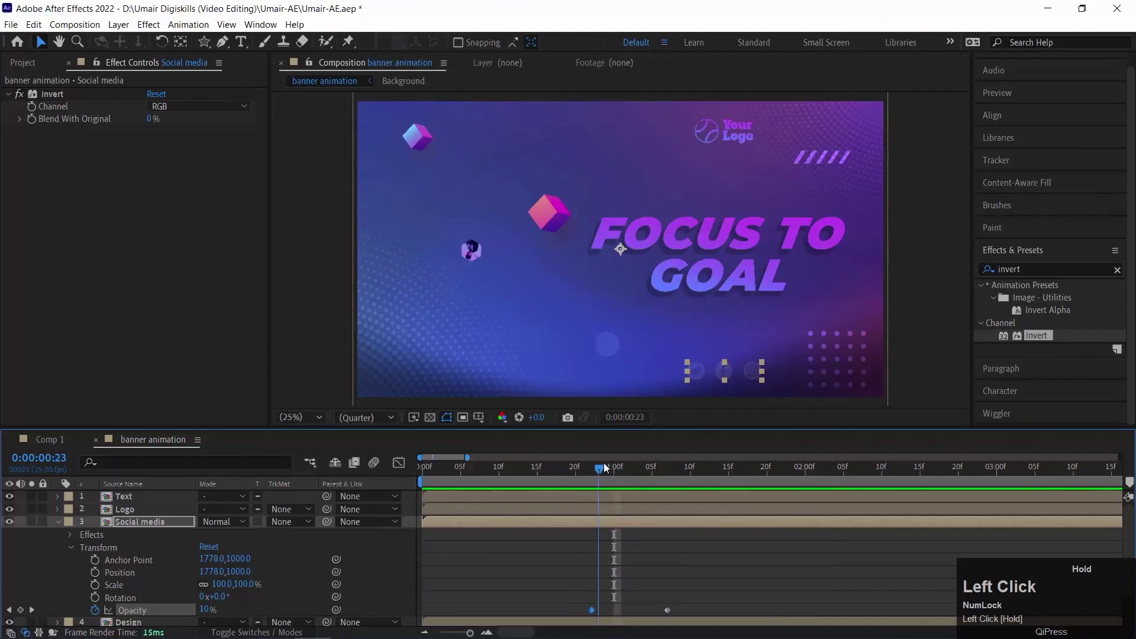
{"action": "left_click_drag", "start_coordinate": [595, 474], "coordinate": [549, 484]}
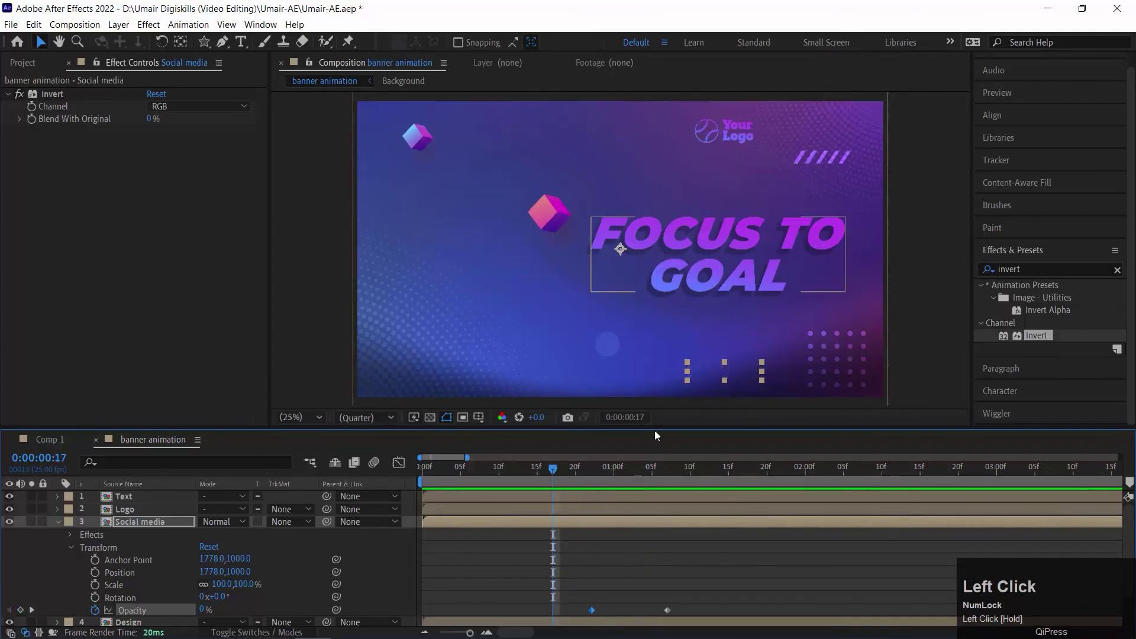
{"action": "left_click_drag", "start_coordinate": [594, 468], "coordinate": [721, 467]}
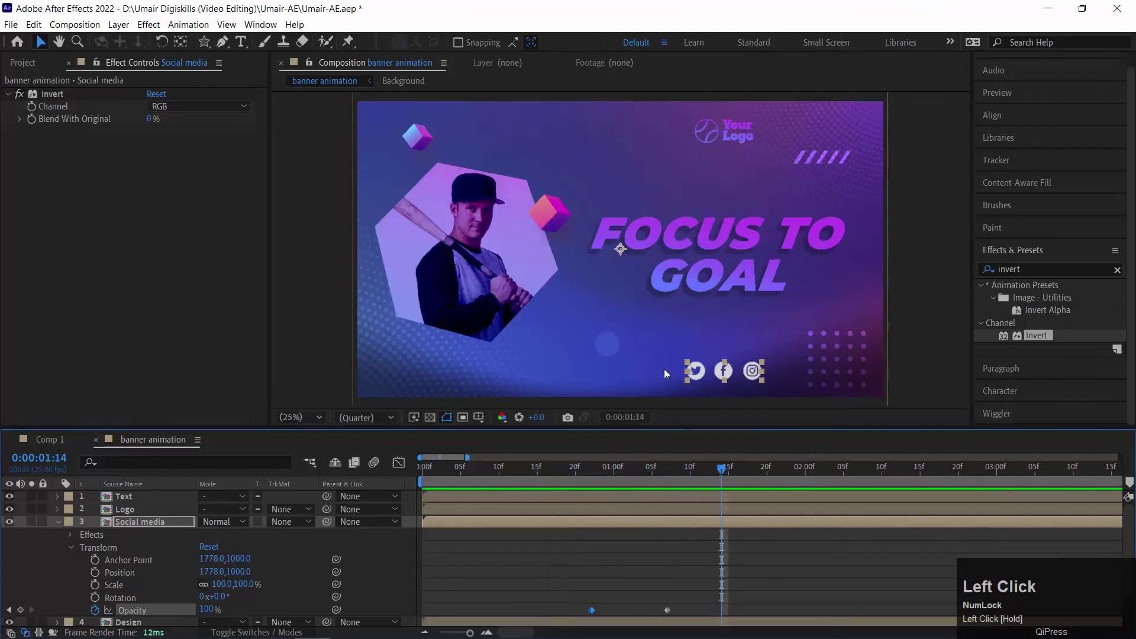
- Try delaying the Social media fade-in by shifting its Opacity keyframes to 0:00:01:14 and by sliding the layer, undoing each attempt
{"action": "left_click_drag", "start_coordinate": [557, 606], "coordinate": [800, 609]}
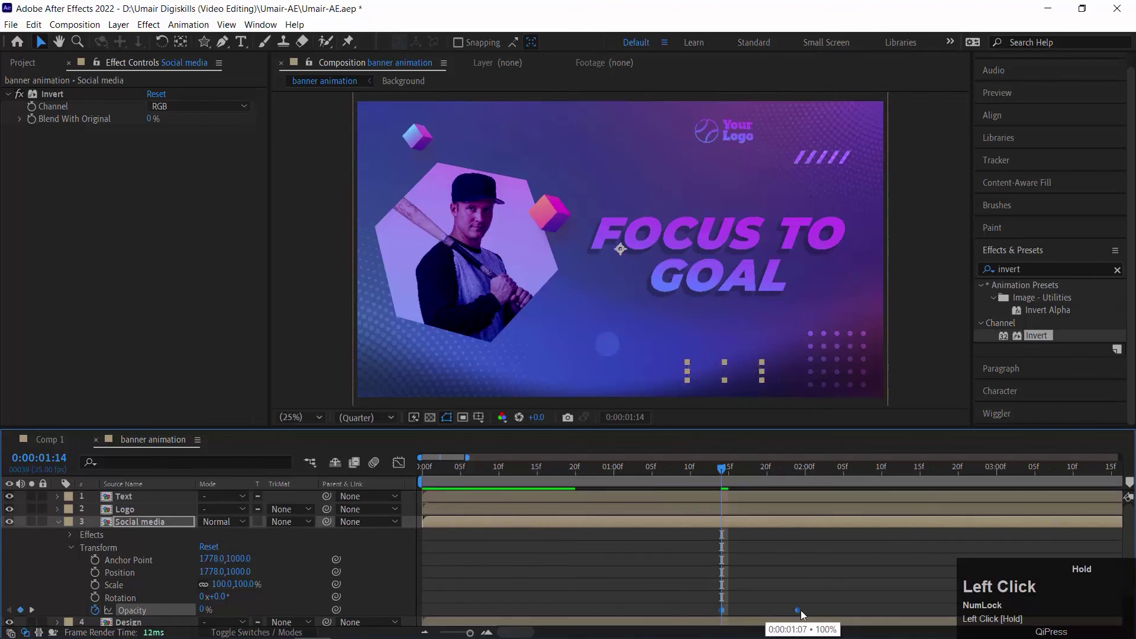
{"action": "key", "text": "ctrl+z"}
{"action": "left_click", "coordinate": [452, 524]}
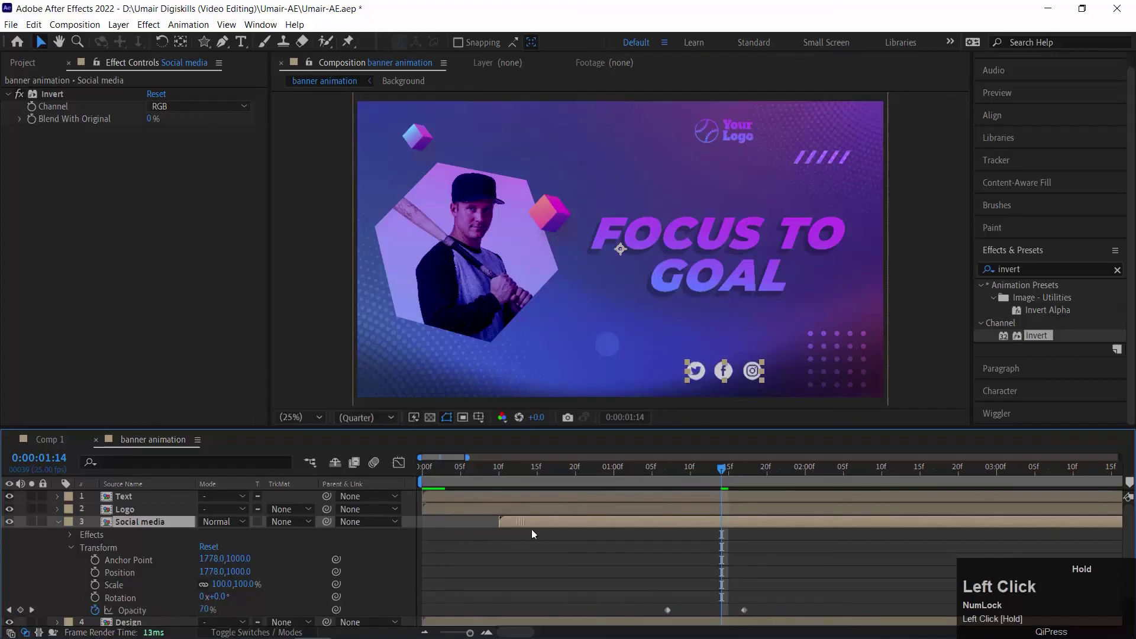
{"action": "key", "text": "ctrl+z"}
- Slide the Social media layer to start at 0:00:00:17, aligning its first Opacity keyframe with 0:00:01:14, and preview the animation
{"action": "left_click_drag", "start_coordinate": [474, 520], "coordinate": [573, 527]}
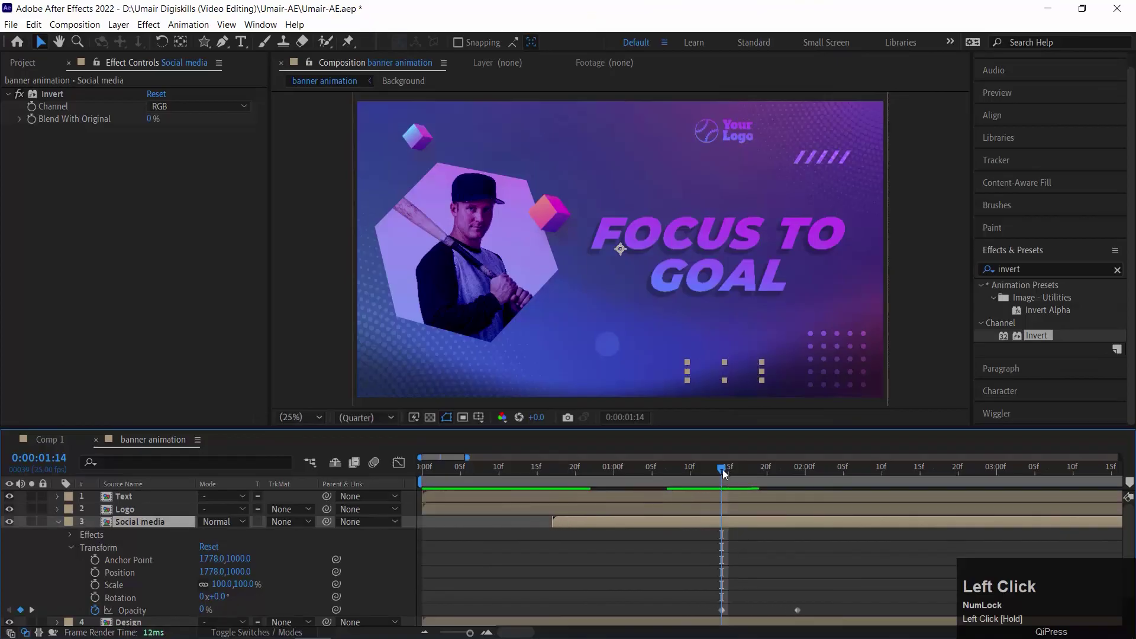
{"action": "mouse_move", "coordinate": [714, 628]}
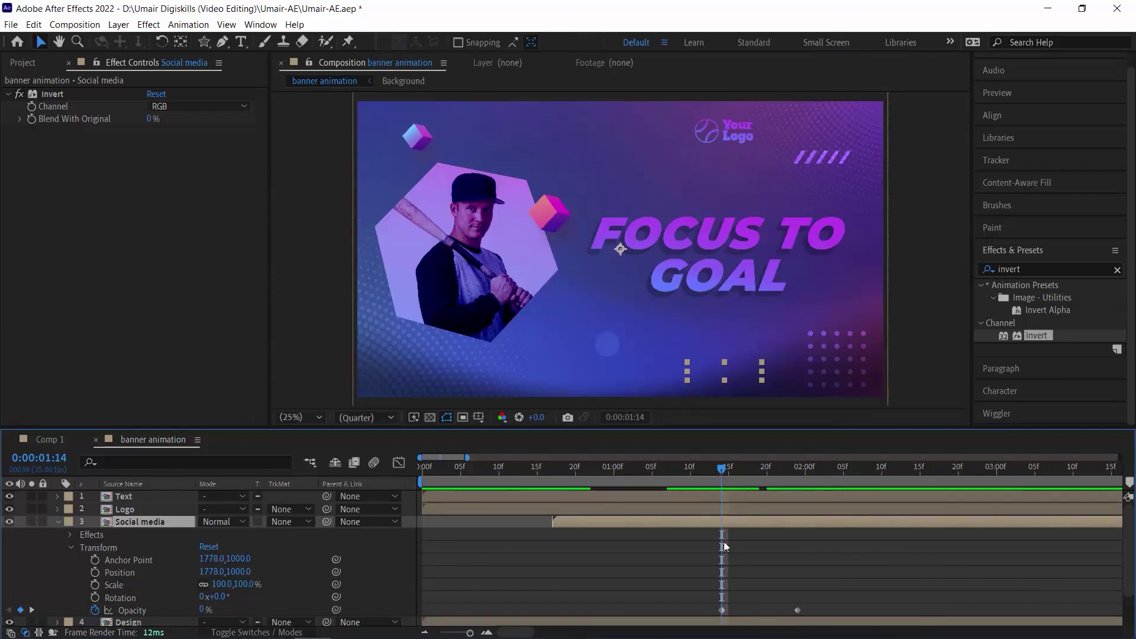
{"action": "left_click_drag", "start_coordinate": [723, 474], "coordinate": [283, 513]}
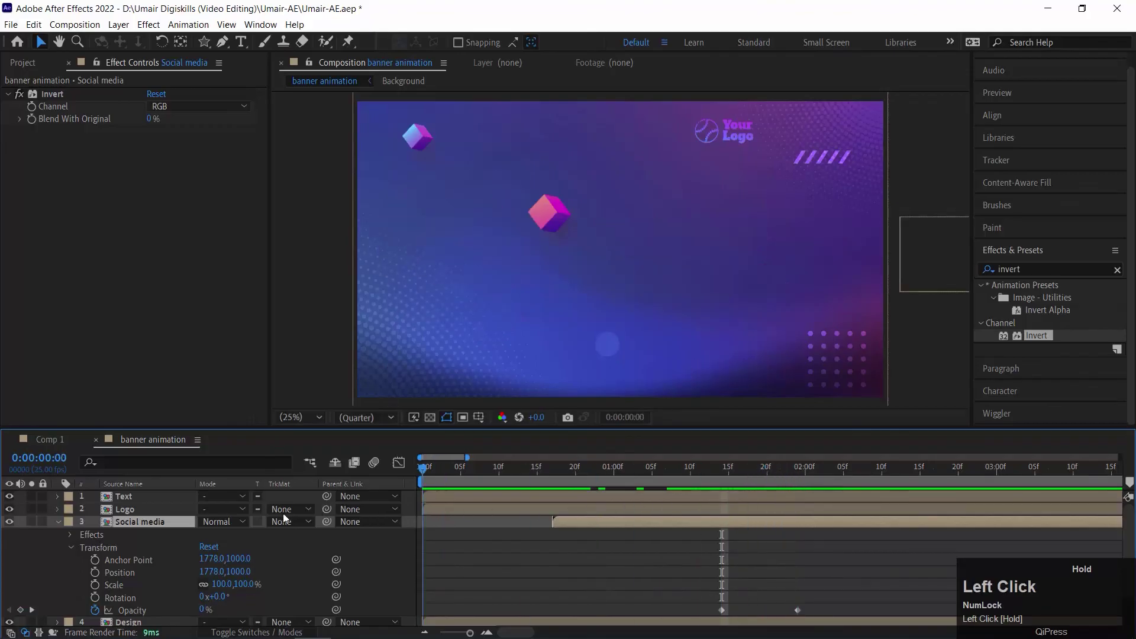
{"action": "left_click", "coordinate": [562, 478]}
{"action": "key", "text": "space"}
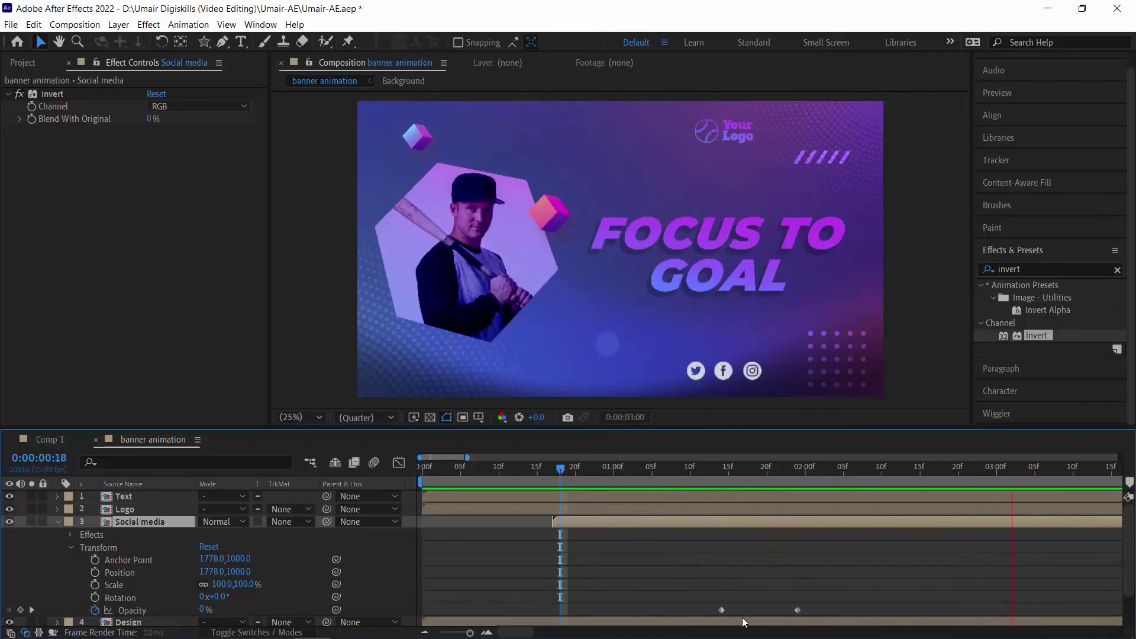
- Collapse the Social media layer and add a Scale keyframe at 0:00:00:00 to the Design layer directly above Background
{"action": "key", "text": "Home"}
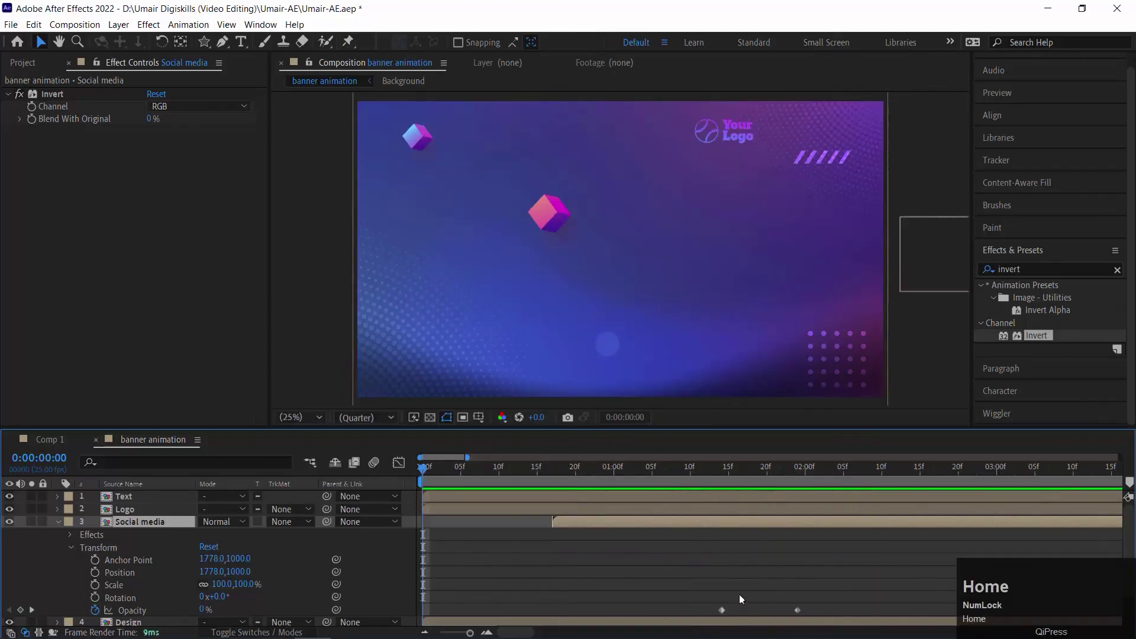
{"action": "left_click", "coordinate": [6, 579]}
{"action": "left_click", "coordinate": [367, 209]}
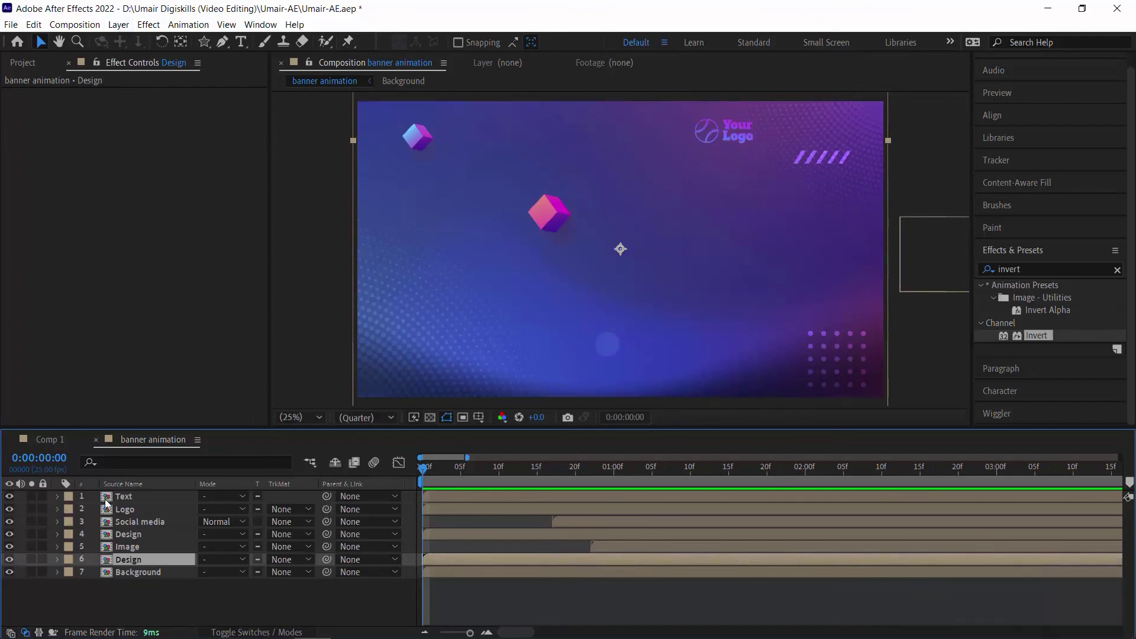
{"action": "key", "text": "s"}
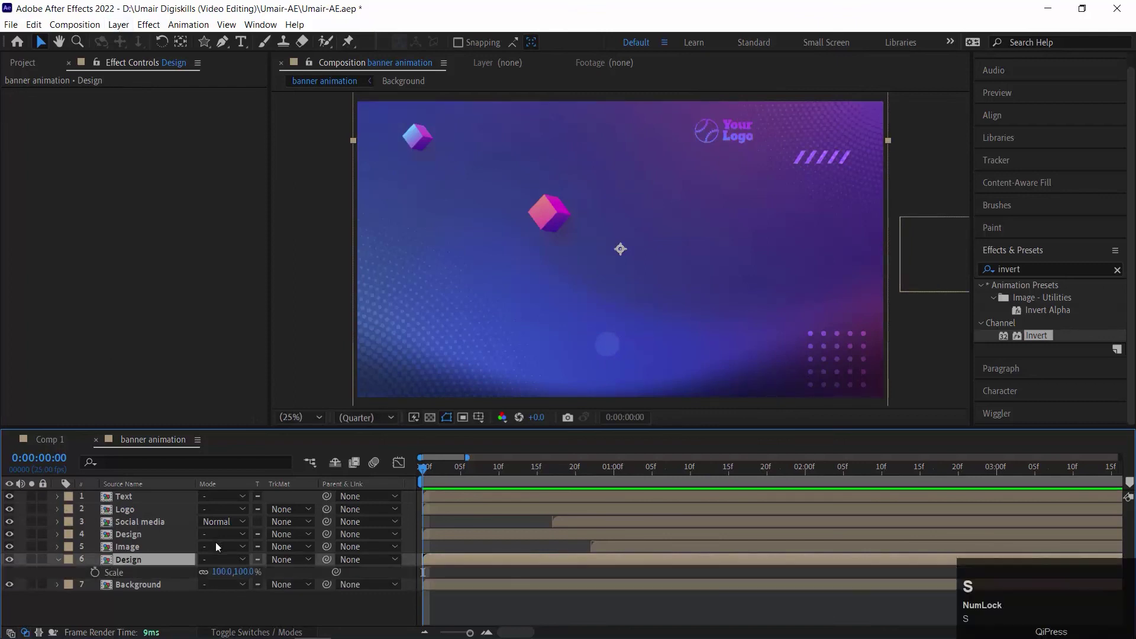
{"action": "left_click", "coordinate": [94, 574]}
- Set the lower Design layer's Scale to 135% at 0:00:00:16 and preview its scale-up from the start
{"action": "left_click_drag", "start_coordinate": [473, 467], "coordinate": [545, 474]}
{"action": "left_click", "coordinate": [223, 572]}
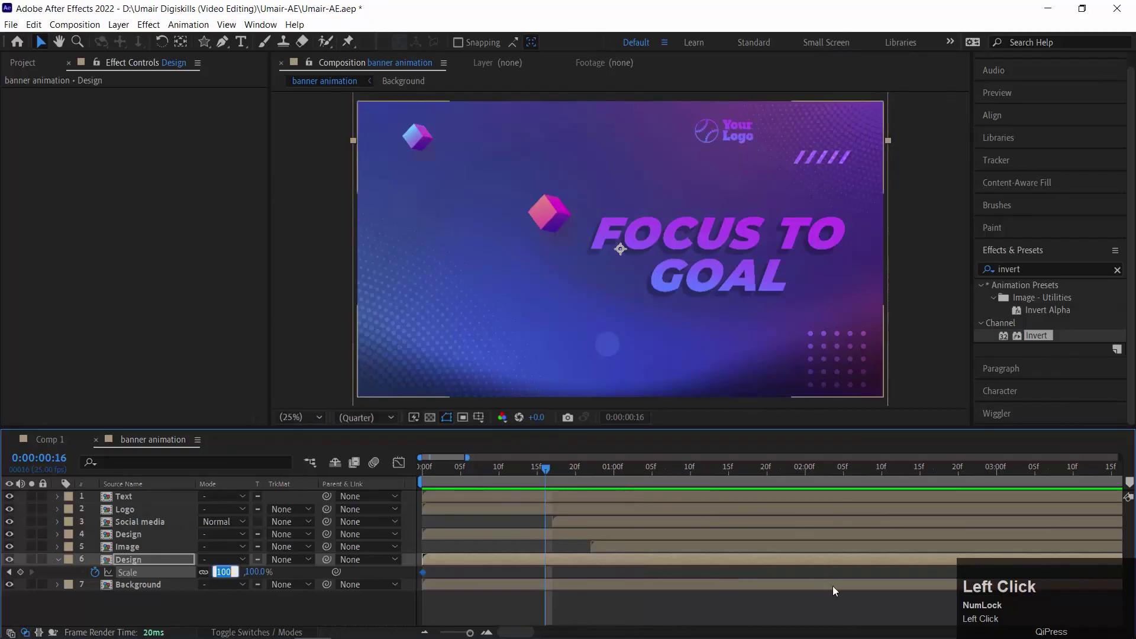
{"action": "type", "text": "135"}
{"action": "key", "text": "Return"}
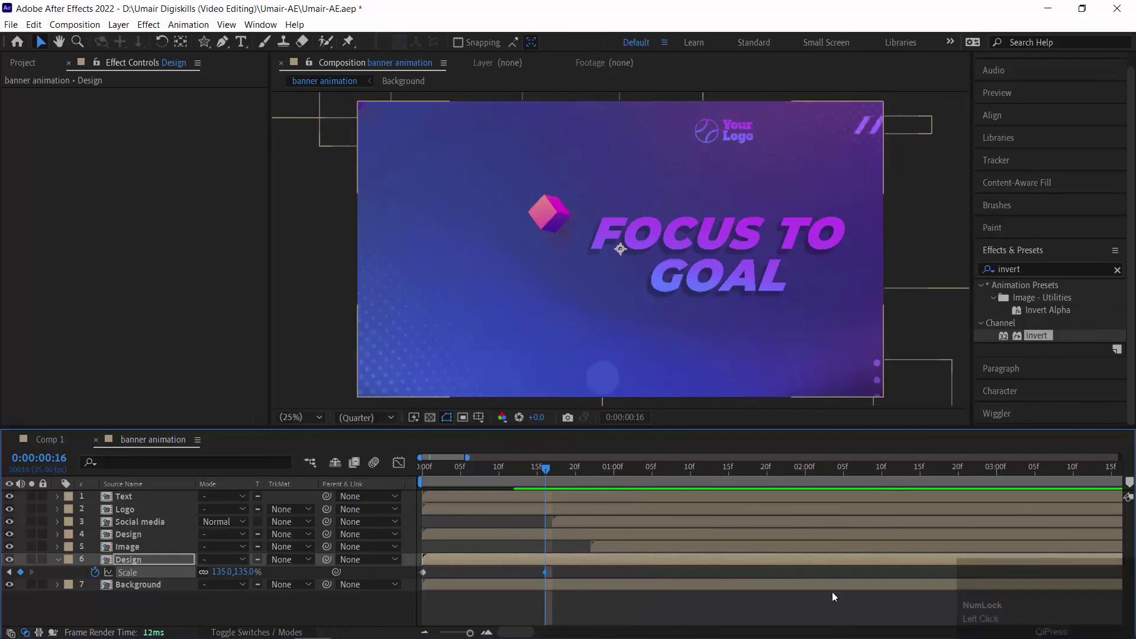
{"action": "left_click", "coordinate": [422, 467]}
{"action": "key", "text": "space"}
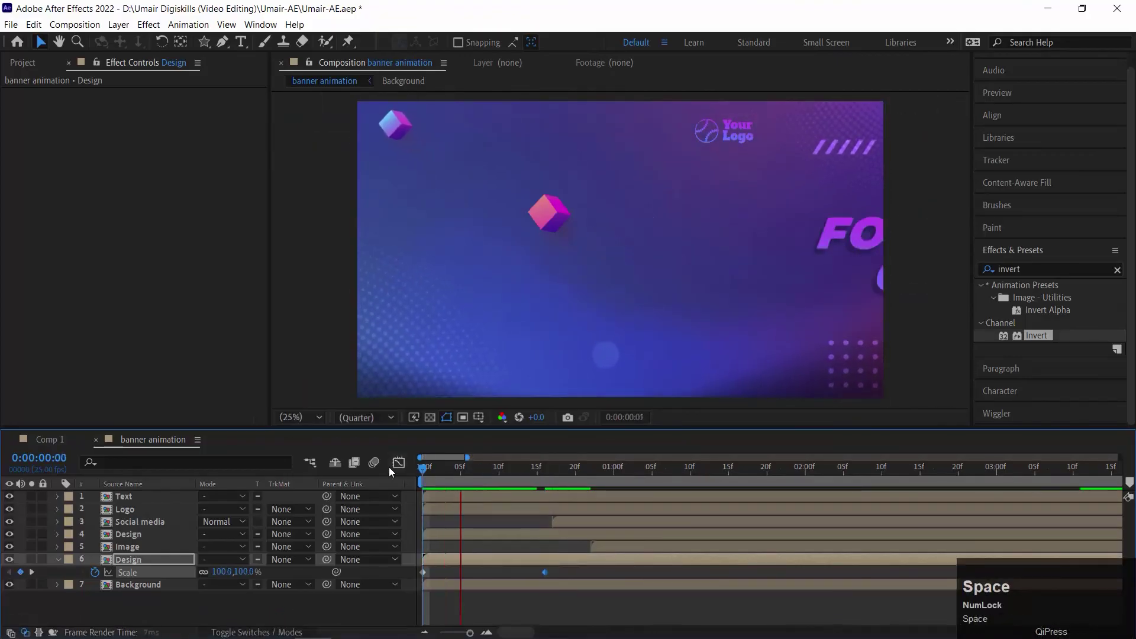
- Move the lower Design layer's second Scale keyframe to 0:00:04:11 and set its Scale to 120%
{"action": "left_click_drag", "start_coordinate": [544, 572], "coordinate": [1080, 573]}
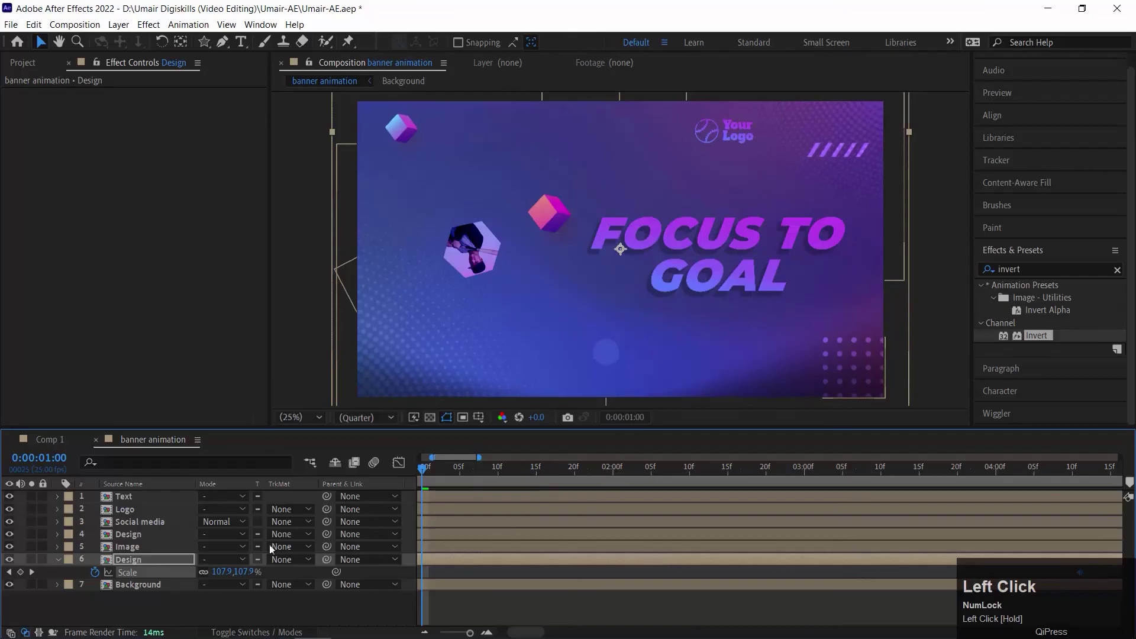
{"action": "left_click", "coordinate": [32, 572]}
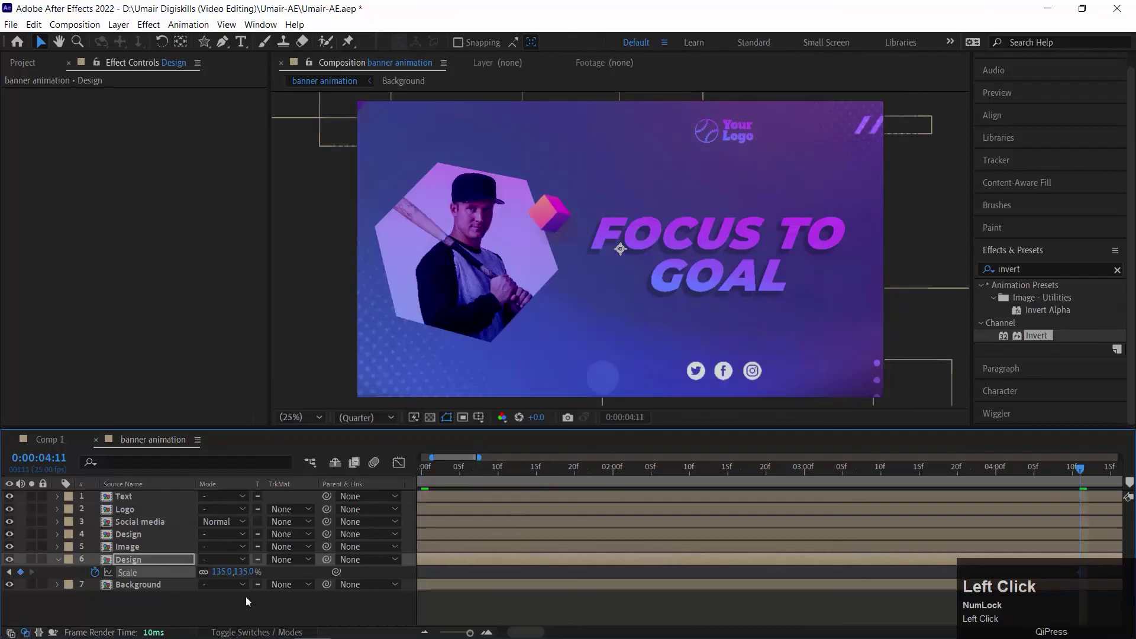
{"action": "key", "text": "KP_2"}
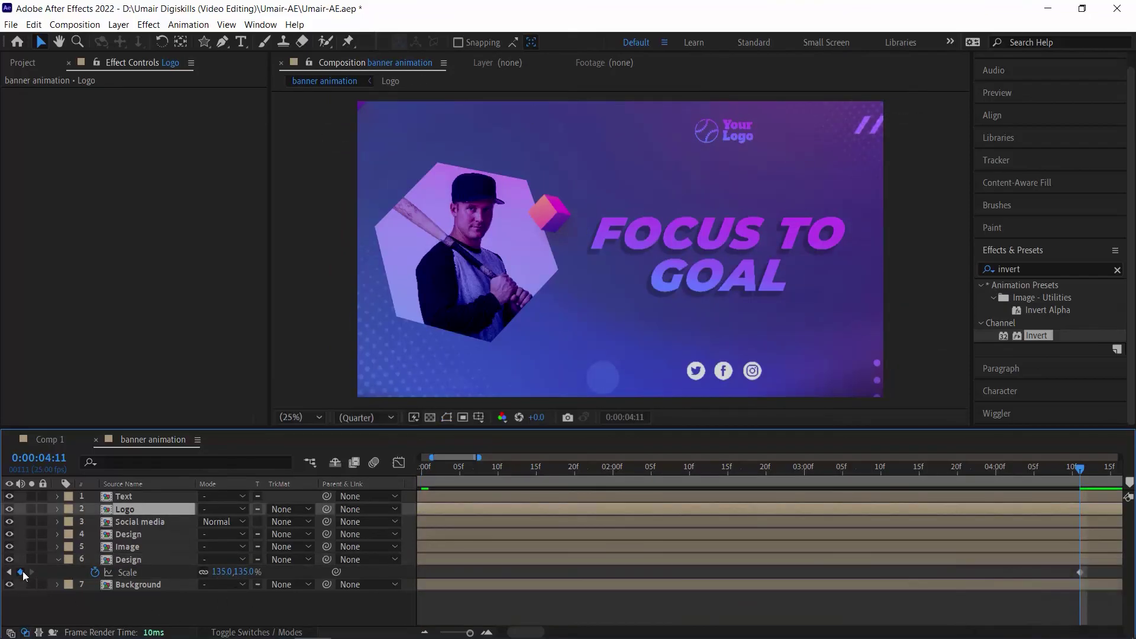
{"action": "left_click", "coordinate": [219, 572]}
{"action": "type", "text": "120"}
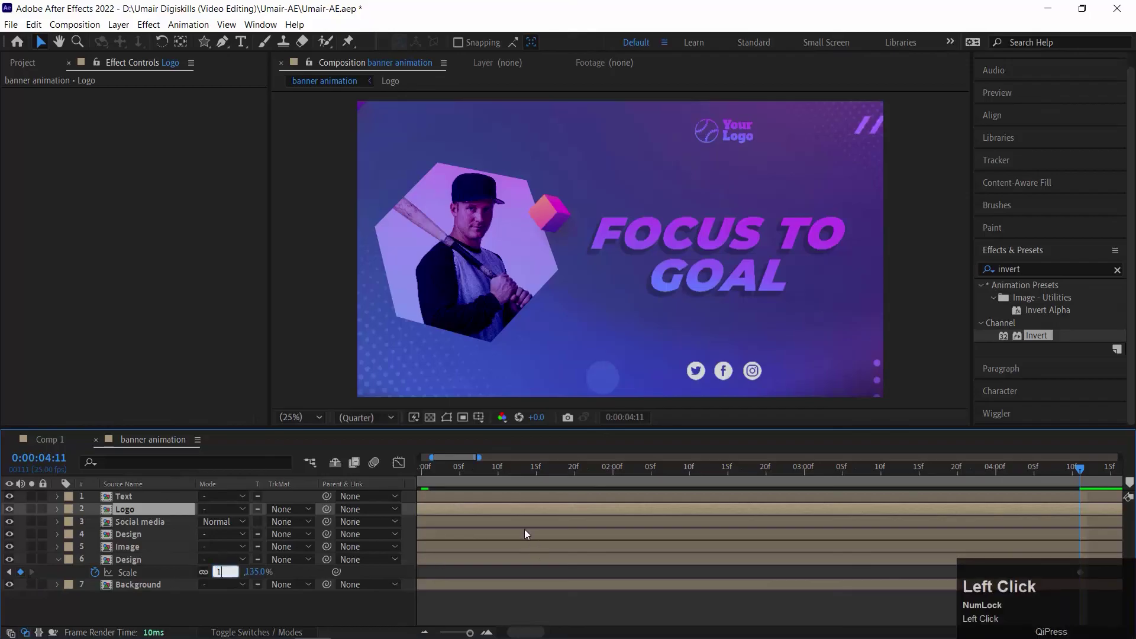
{"action": "left_click", "coordinate": [524, 529]}
- Play the composition from 0:00:00:00 to check the lower Design layer's slower scale-up
{"action": "left_click_drag", "start_coordinate": [428, 465], "coordinate": [404, 465]}
{"action": "key", "text": "Home"}
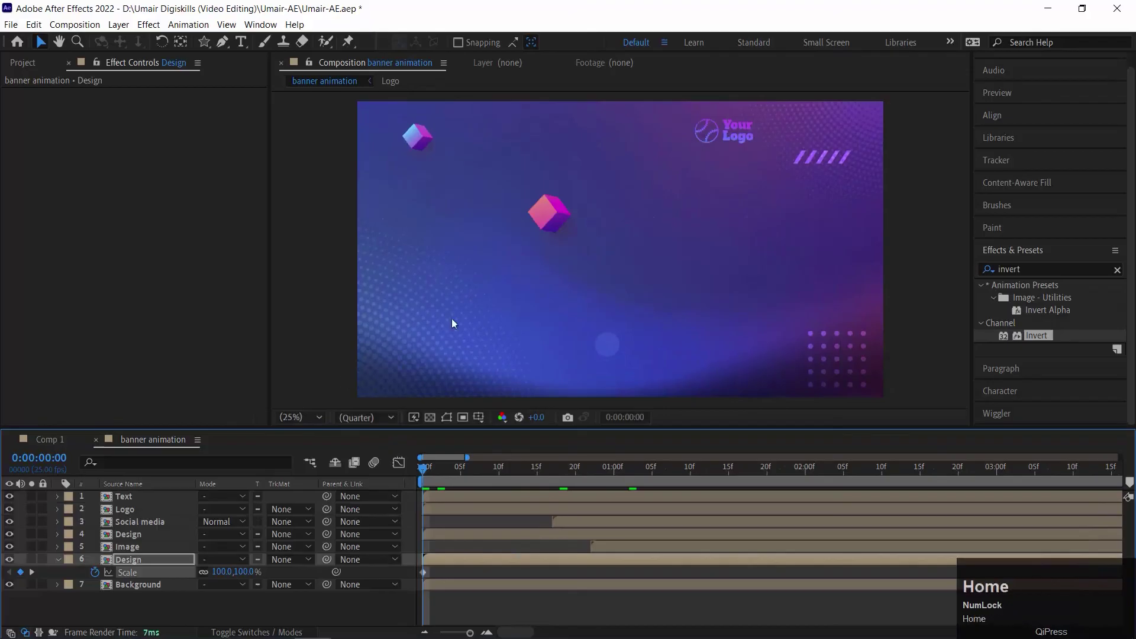
{"action": "key", "text": "space"}
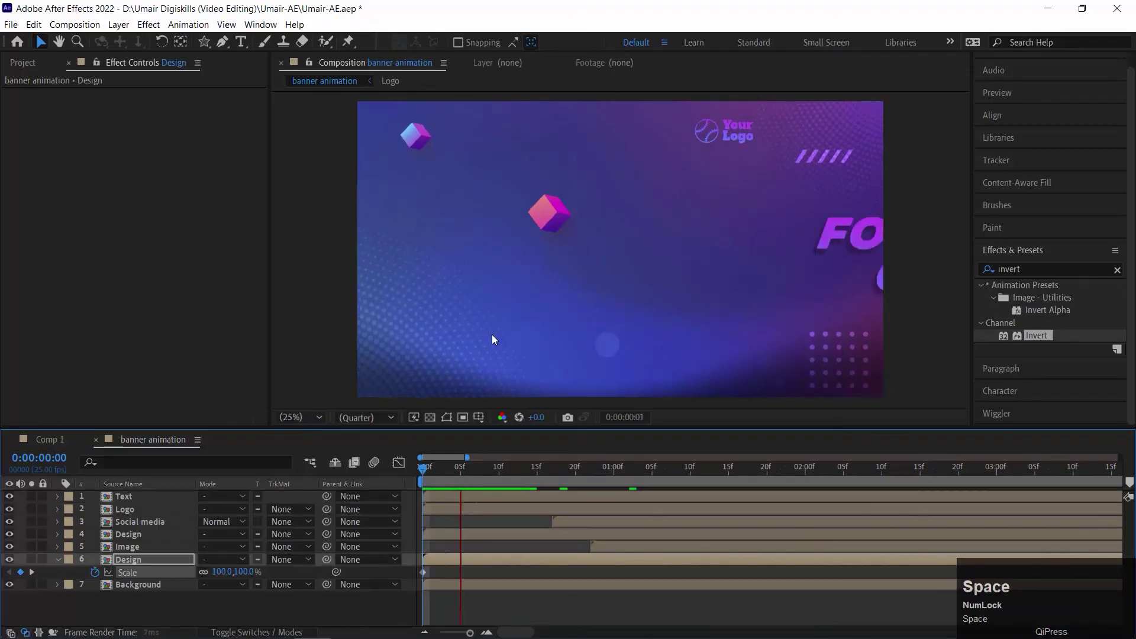